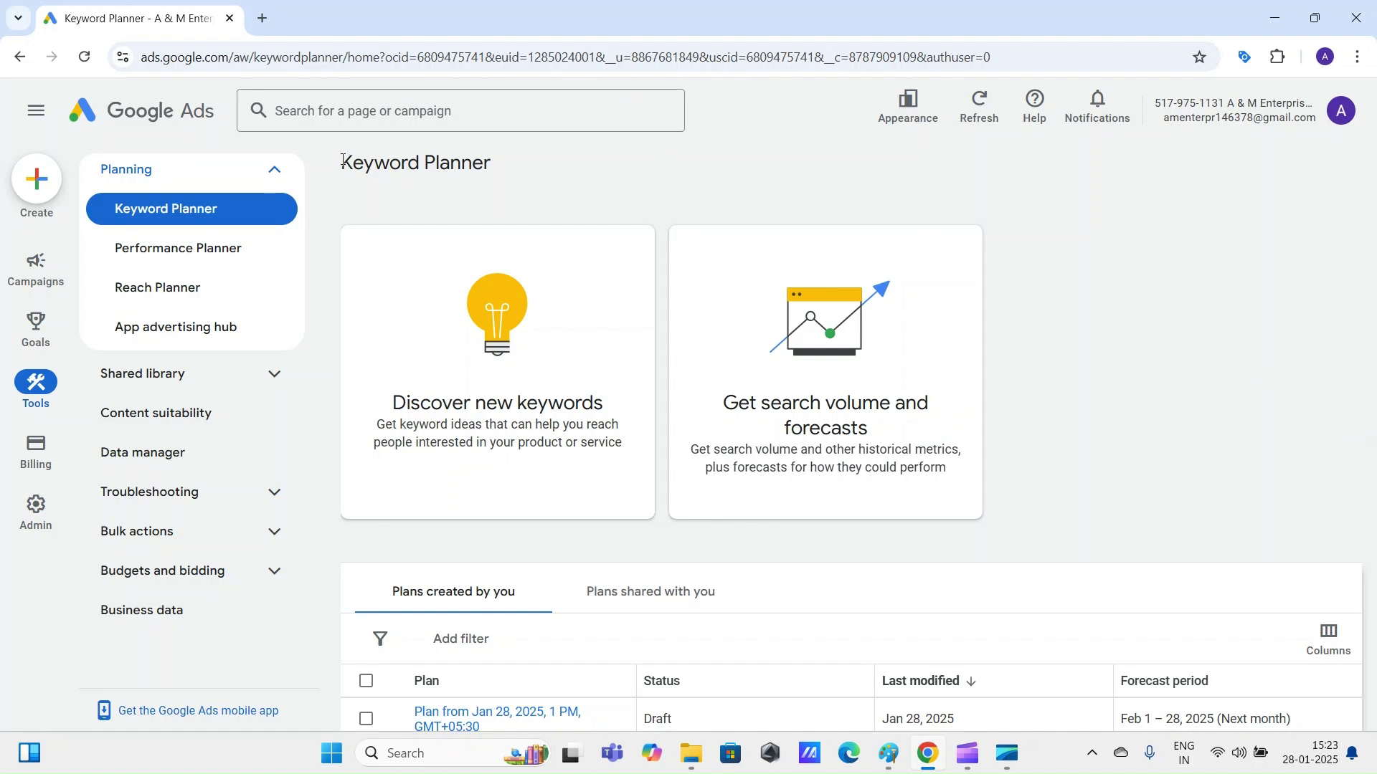
Step: Switch to the Paint notes and mark the campaign components heading, the keyword list line and the circled number 2 with freehand strokes
{"action": "left_click", "coordinate": [558, 182]}
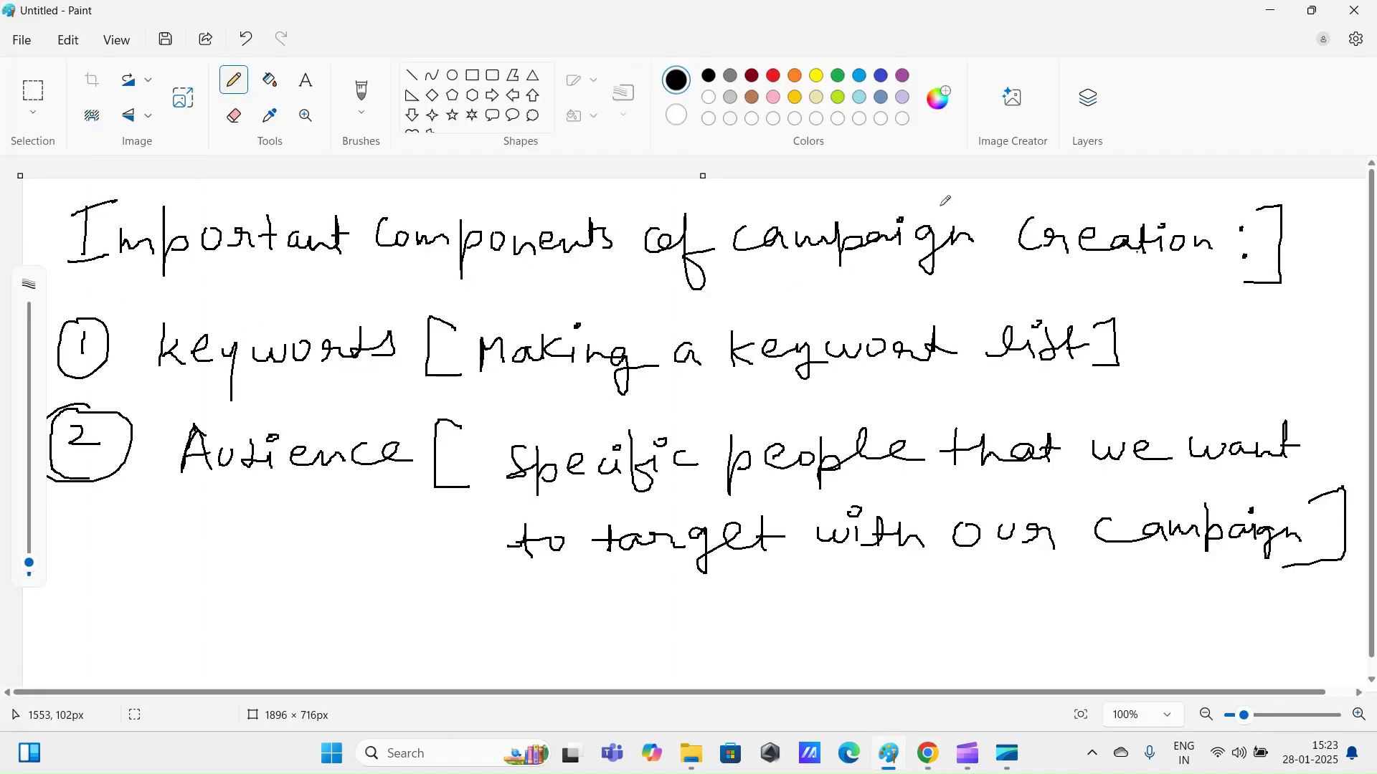
{"action": "left_click", "coordinate": [889, 753]}
{"action": "mouse_move", "coordinate": [58, 219]}
{"action": "left_mouse_down"}
{"action": "mouse_move", "coordinate": [38, 231]}
{"action": "mouse_move", "coordinate": [66, 246]}
{"action": "left_mouse_up"}
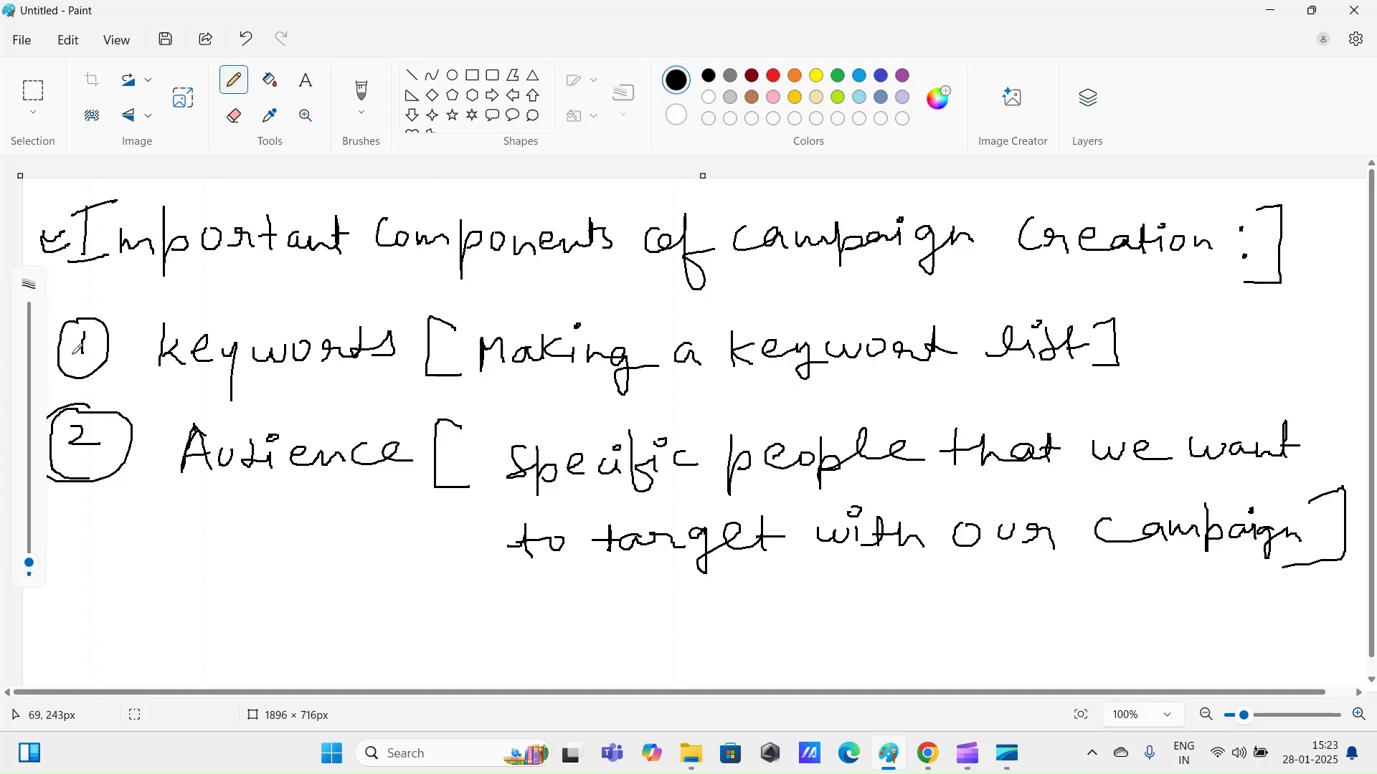
{"action": "left_click", "coordinate": [29, 354]}
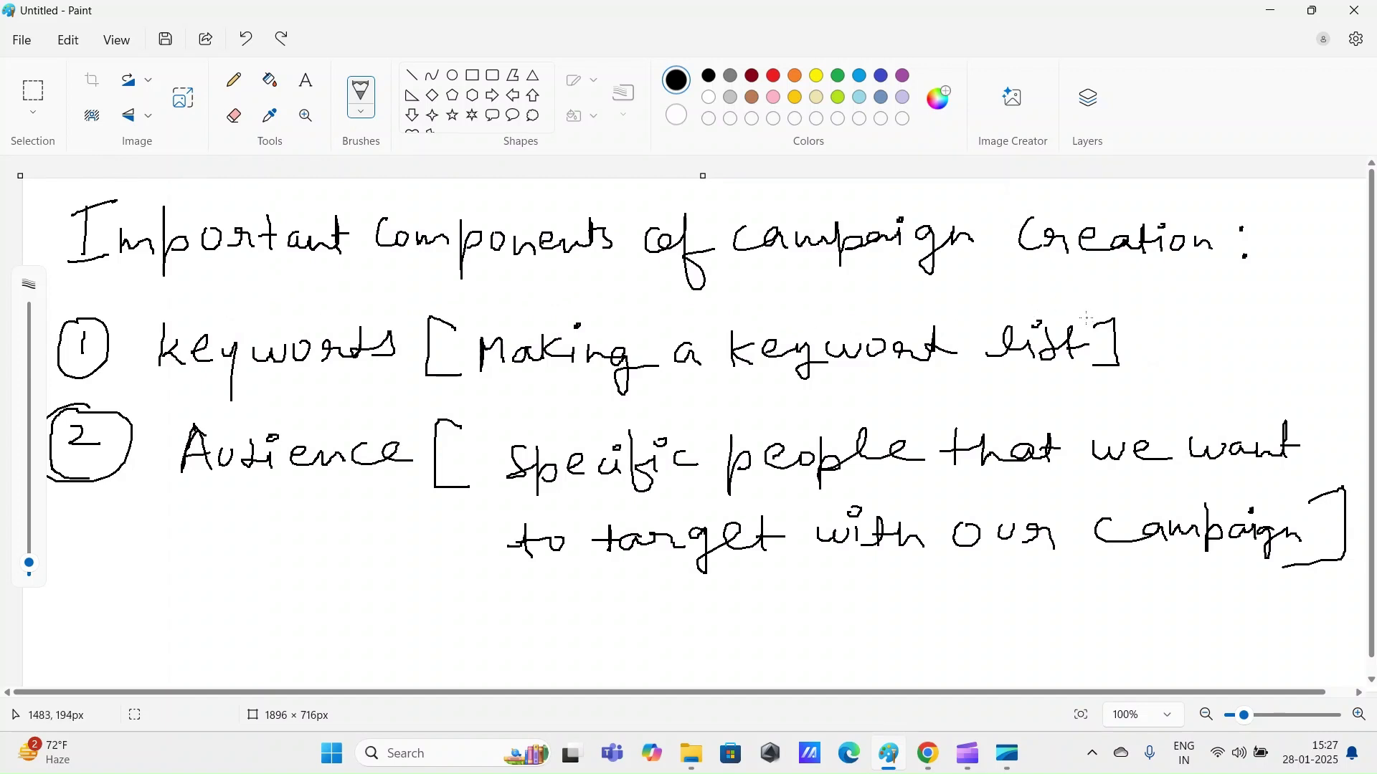
{"action": "left_click_drag", "start_coordinate": [1060, 309], "coordinate": [1166, 309]}
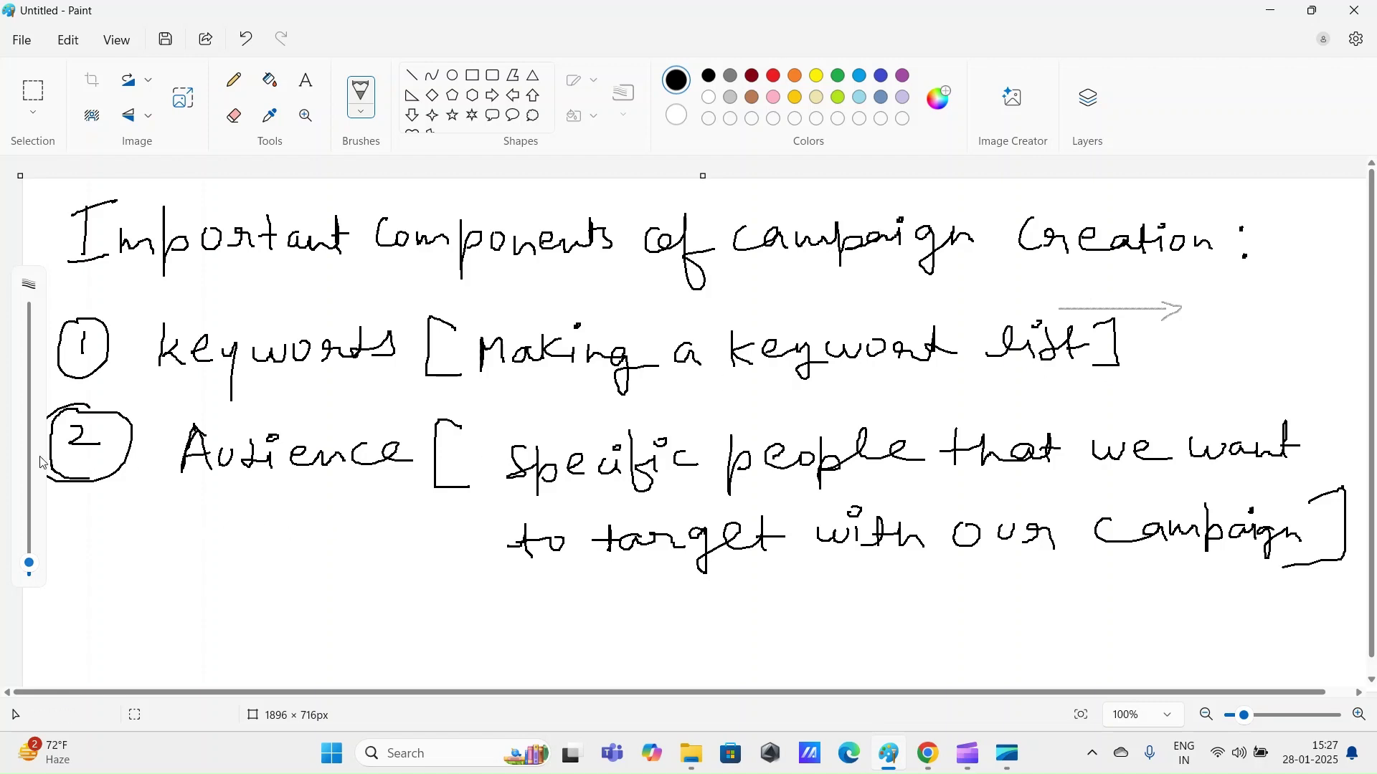
{"action": "left_click_drag", "start_coordinate": [64, 477], "coordinate": [115, 461]}
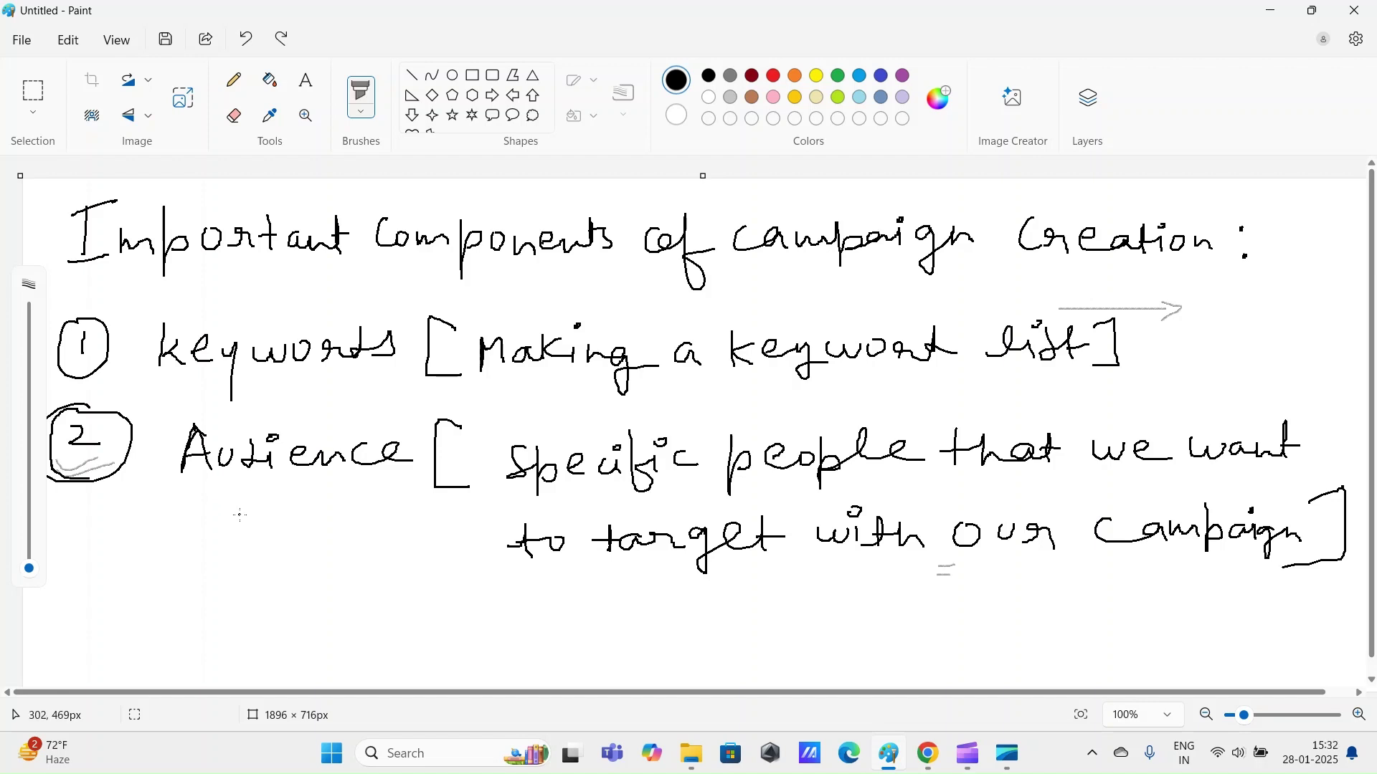
Step: Draw a double check mark and three arrows below the word "Audience" in the notes
{"action": "left_click_drag", "start_coordinate": [181, 503], "coordinate": [229, 485]}
{"action": "left_click_drag", "start_coordinate": [180, 505], "coordinate": [242, 502]}
{"action": "left_click_drag", "start_coordinate": [238, 551], "coordinate": [305, 525]}
{"action": "left_click_drag", "start_coordinate": [259, 573], "coordinate": [340, 540]}
{"action": "left_click_drag", "start_coordinate": [328, 529], "coordinate": [344, 553]}
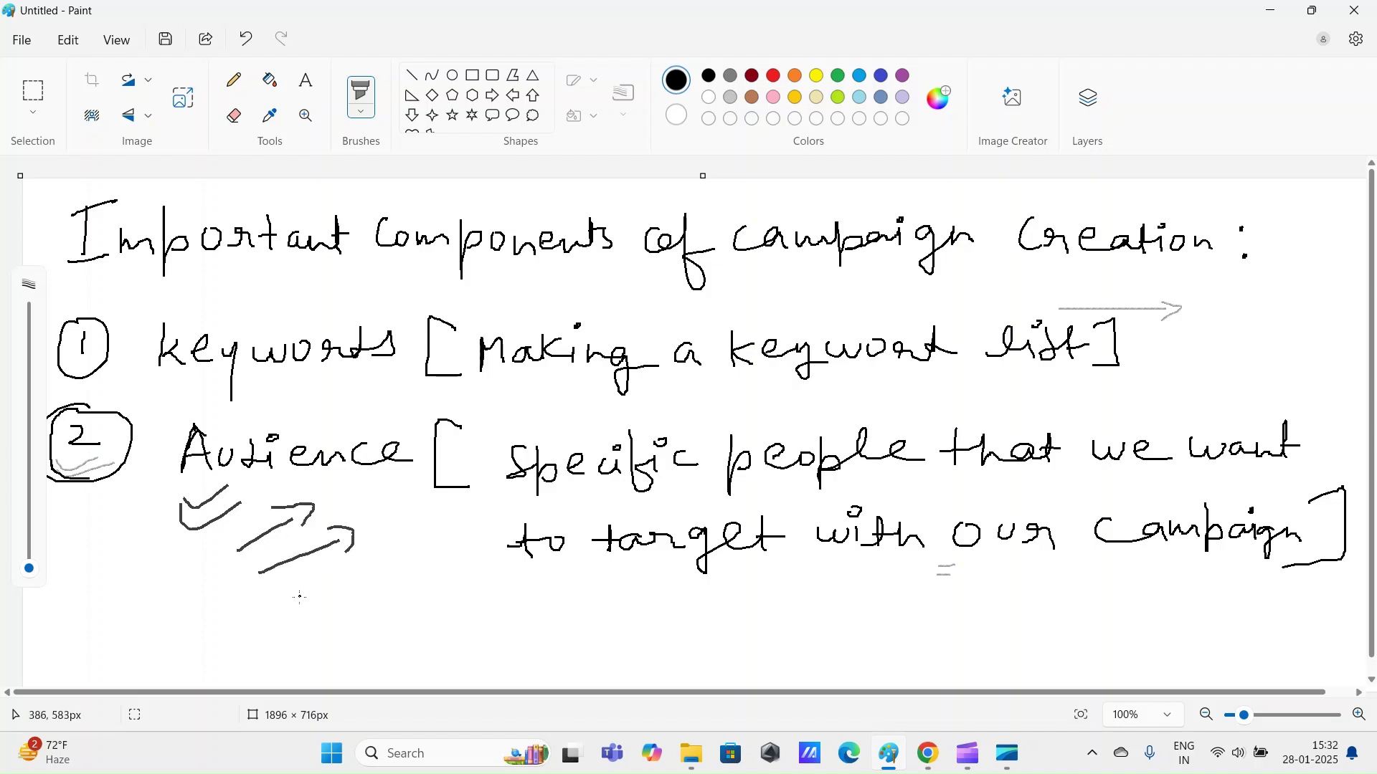
{"action": "left_click_drag", "start_coordinate": [281, 607], "coordinate": [368, 605]}
Step: Add a closing bracket after the keyword list line, link Keywords to Audience with a line, and draw an arrow below Audience
{"action": "left_click_drag", "start_coordinate": [1125, 309], "coordinate": [1151, 368]}
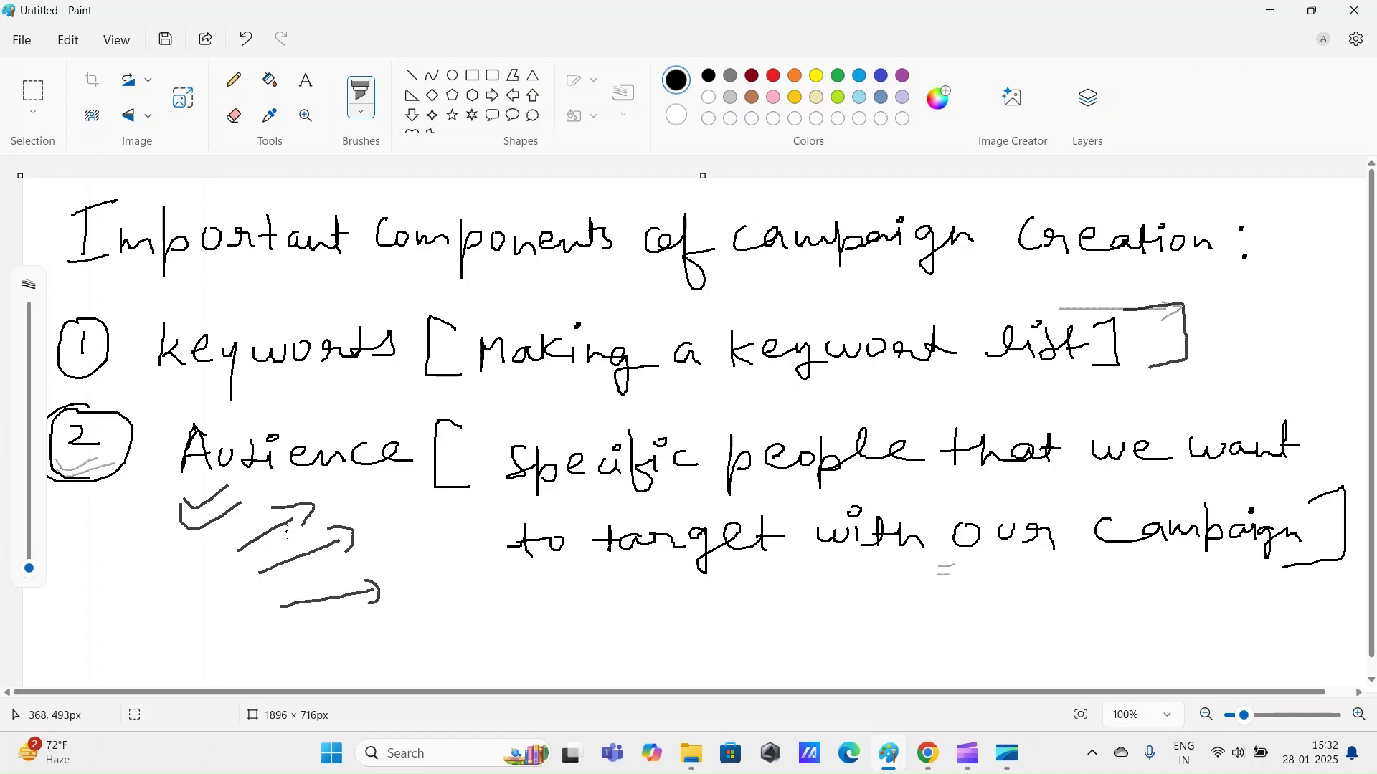
{"action": "left_click_drag", "start_coordinate": [137, 375], "coordinate": [169, 451]}
{"action": "left_click_drag", "start_coordinate": [124, 516], "coordinate": [205, 505]}
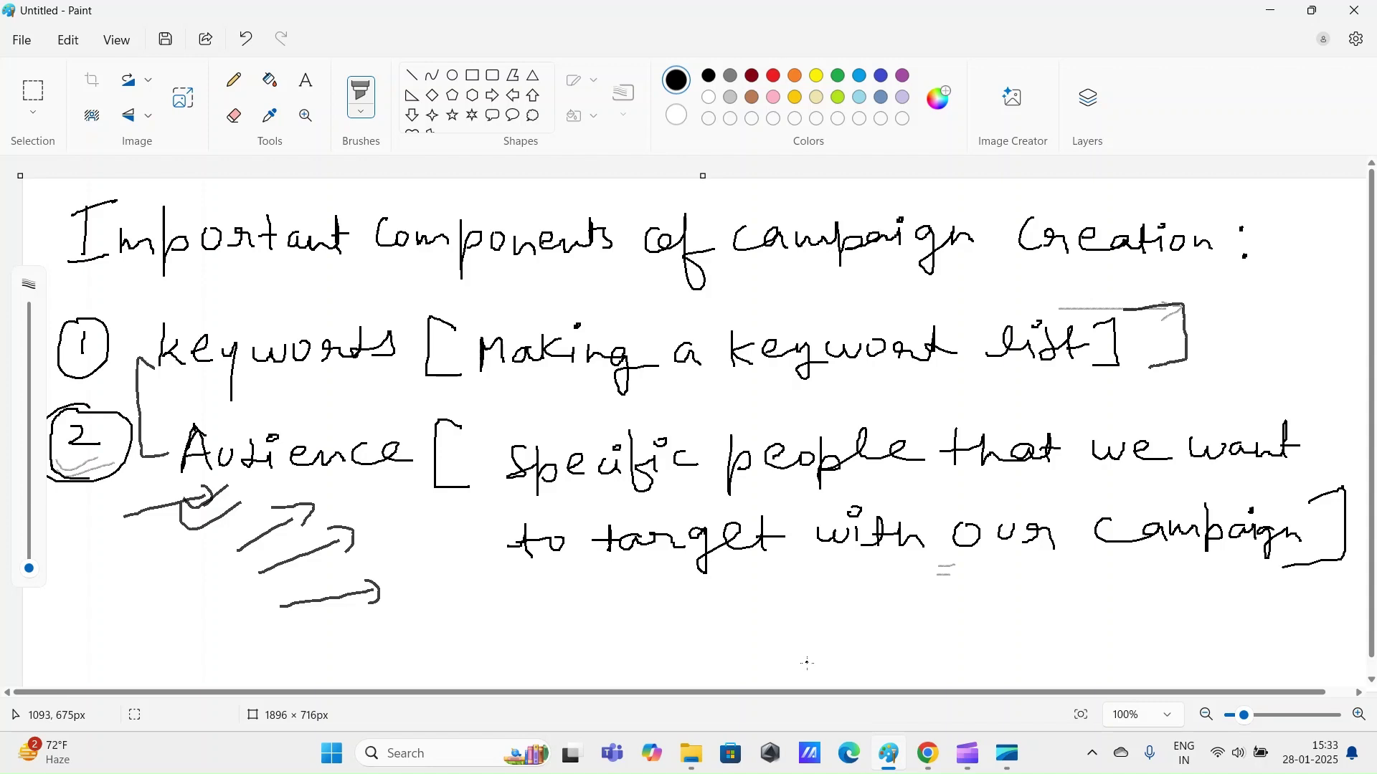
{"action": "left_click_drag", "start_coordinate": [366, 487], "coordinate": [385, 494]}
Step: Switch to Google Ads in Chrome and open the Audience manager from the shared library
{"action": "left_click", "coordinate": [930, 754]}
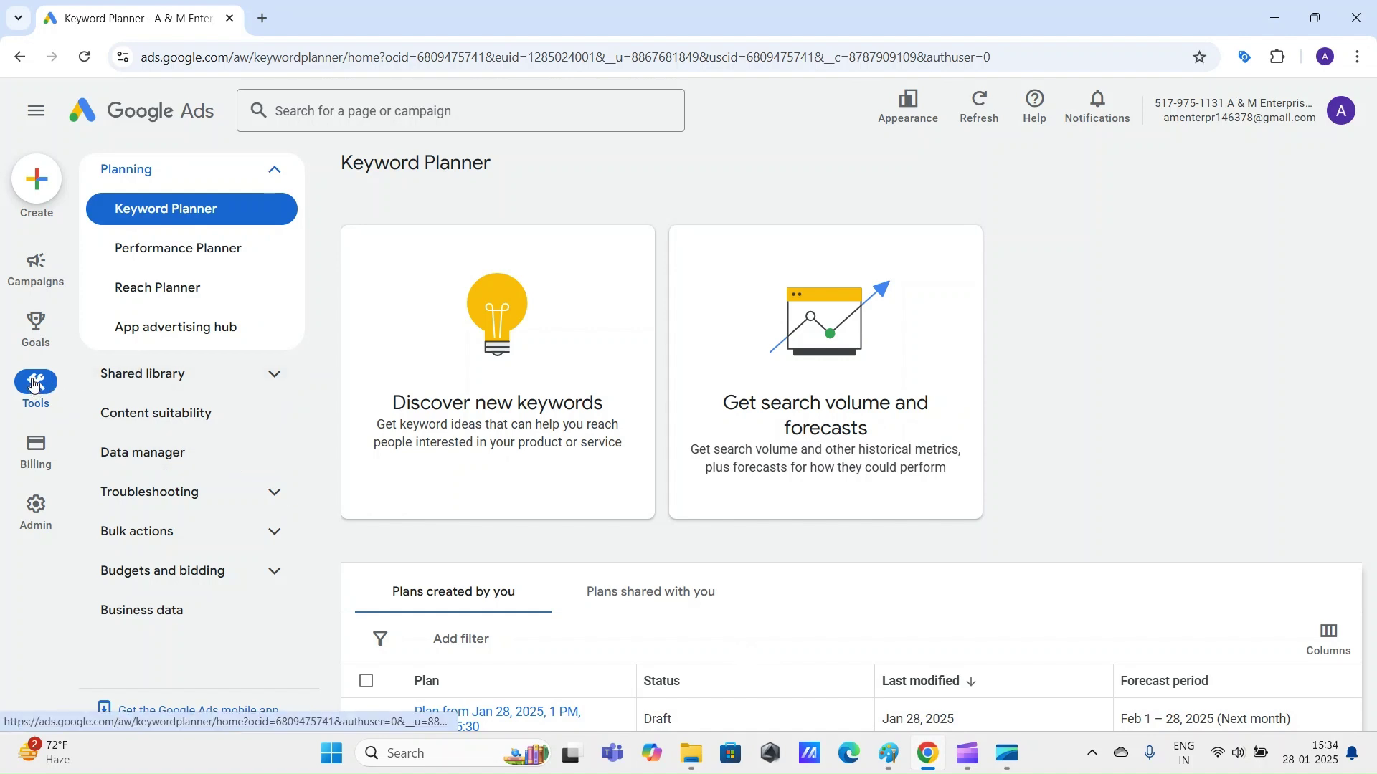
{"action": "left_click", "coordinate": [228, 379]}
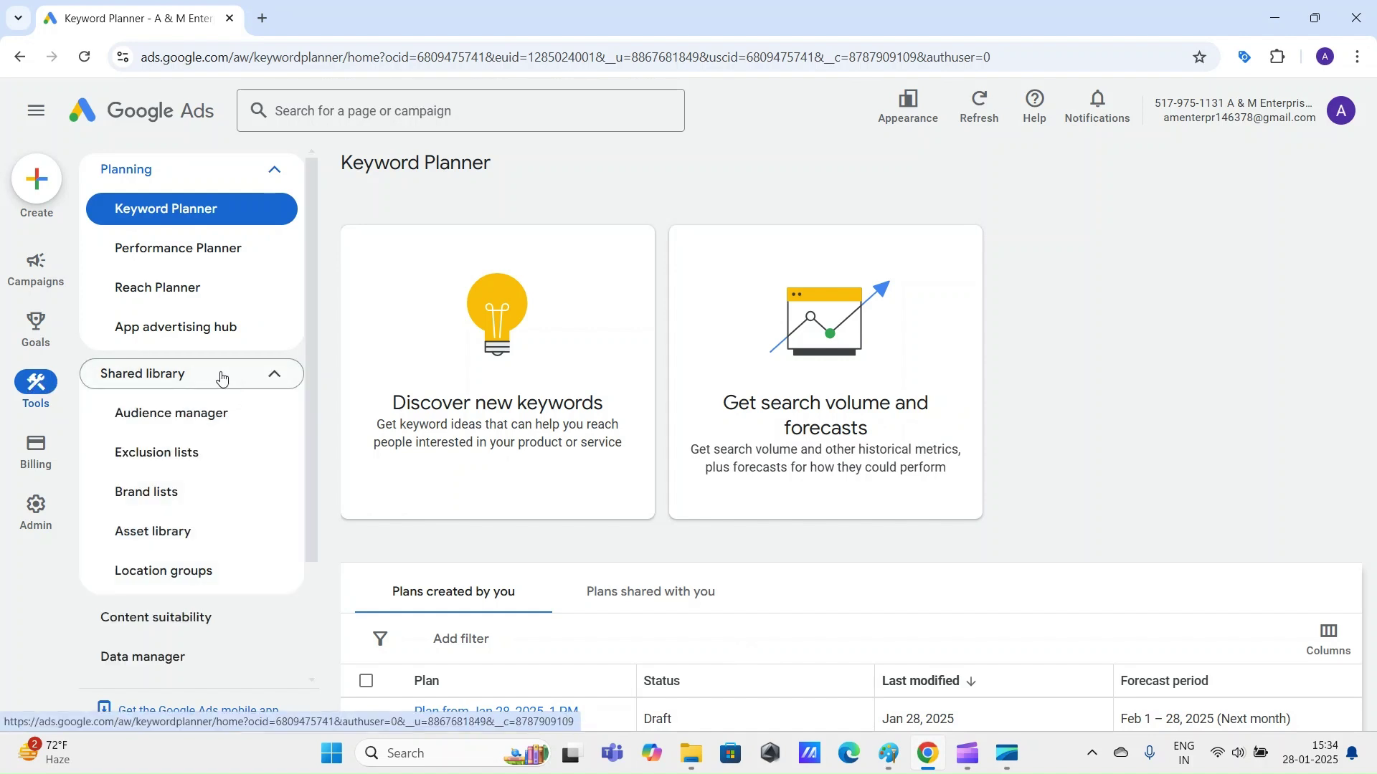
{"action": "left_click", "coordinate": [178, 409]}
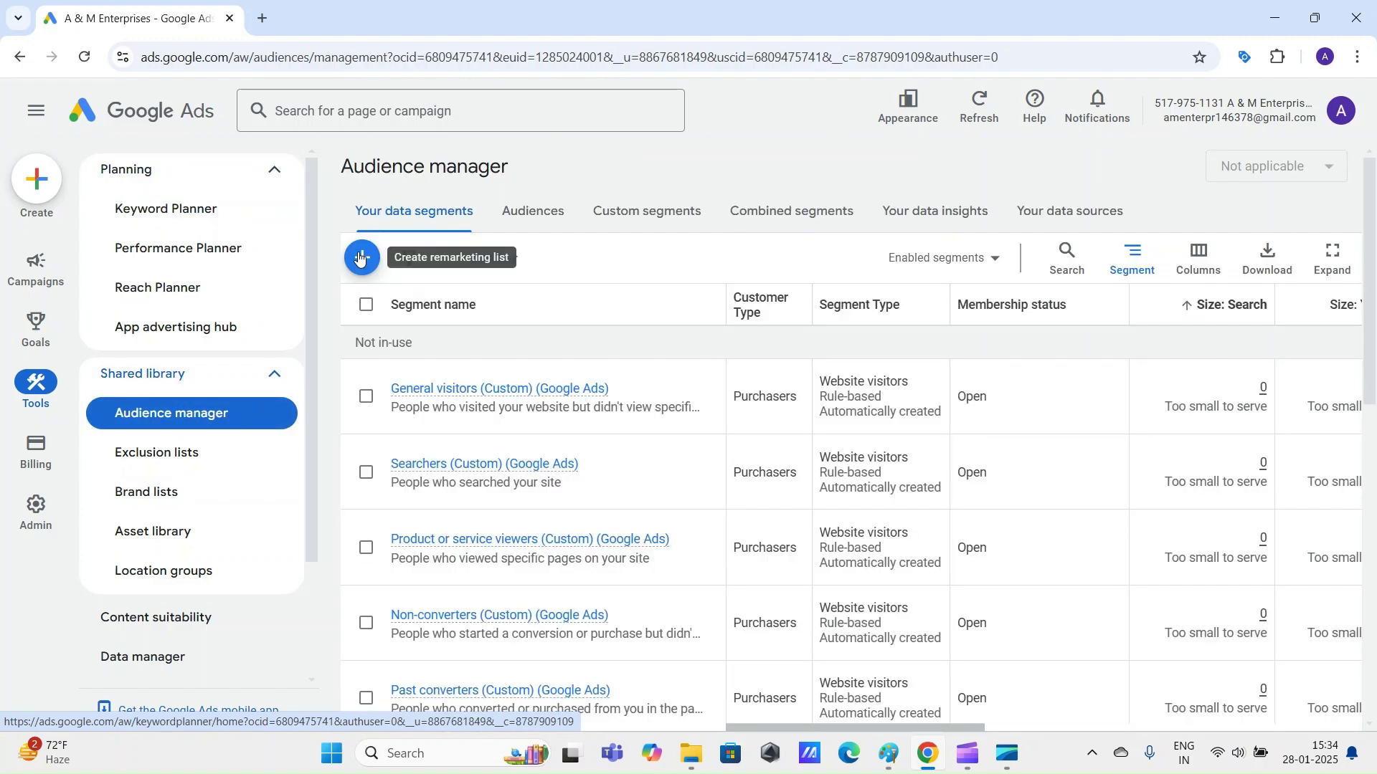
Step: Review the account's data segments, custom segments and combined segments in the Audience manager
{"action": "scroll", "coordinate": [1357, 414], "scroll_direction": "down", "scroll_amount": 4}
{"action": "scroll", "coordinate": [1357, 414], "scroll_direction": "up", "scroll_amount": 5}
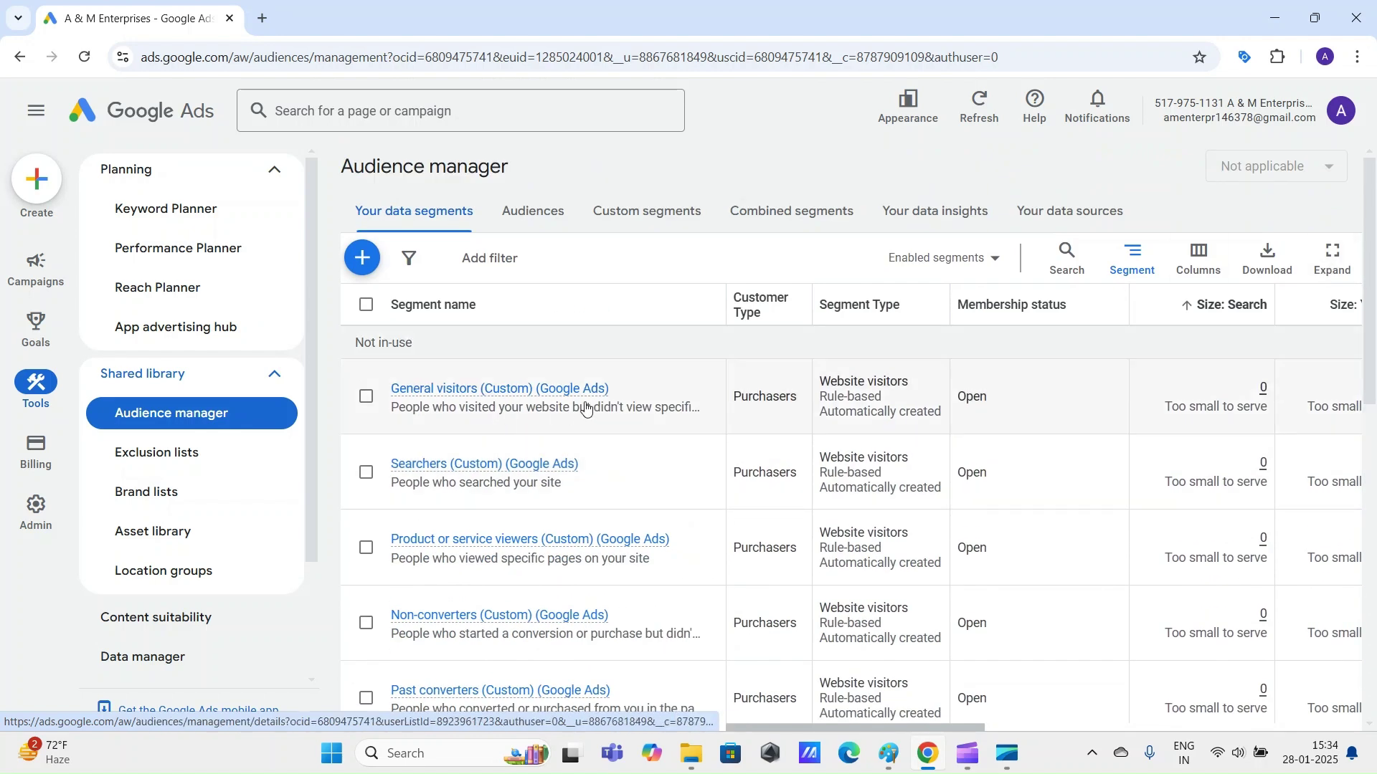
{"action": "scroll", "coordinate": [1373, 340], "scroll_direction": "down", "scroll_amount": 1}
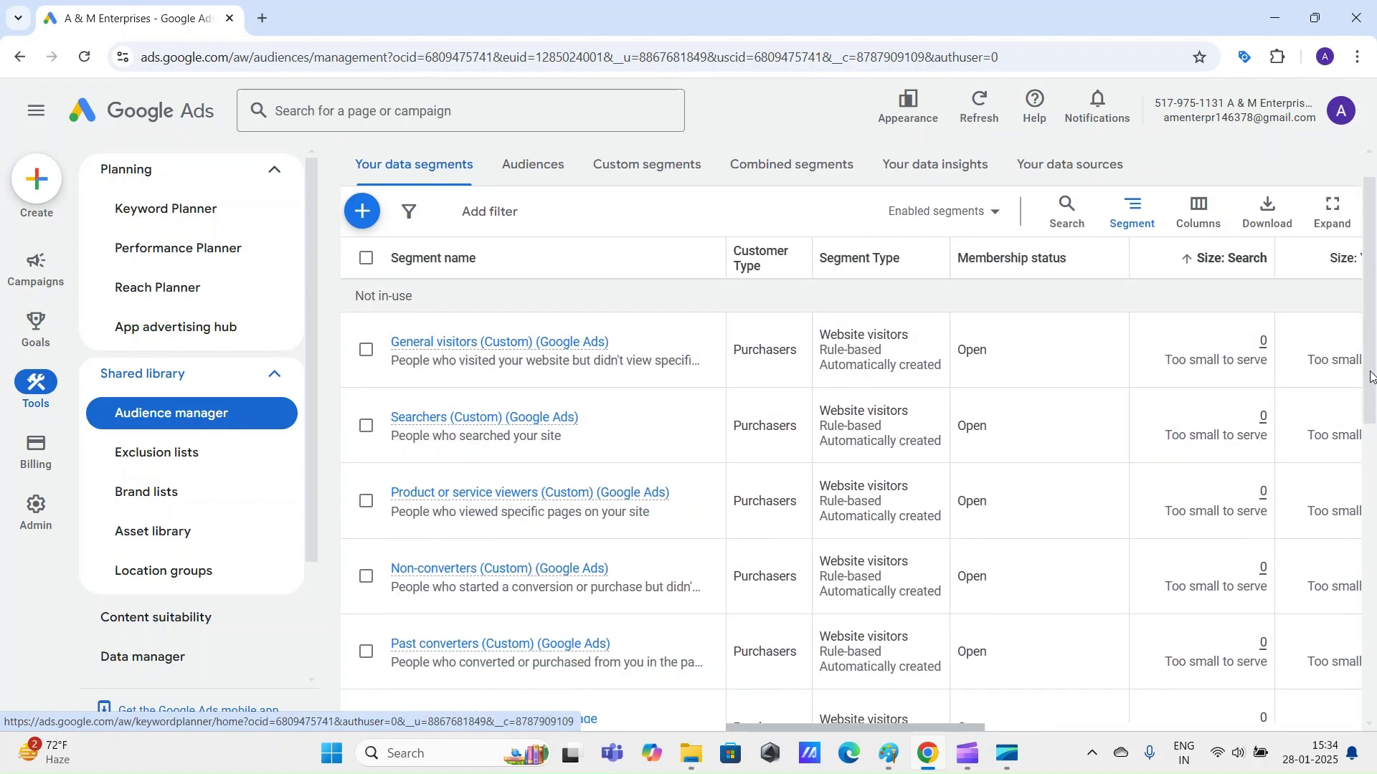
{"action": "scroll", "coordinate": [1327, 301], "scroll_direction": "up", "scroll_amount": 1}
{"action": "left_click", "coordinate": [670, 215]}
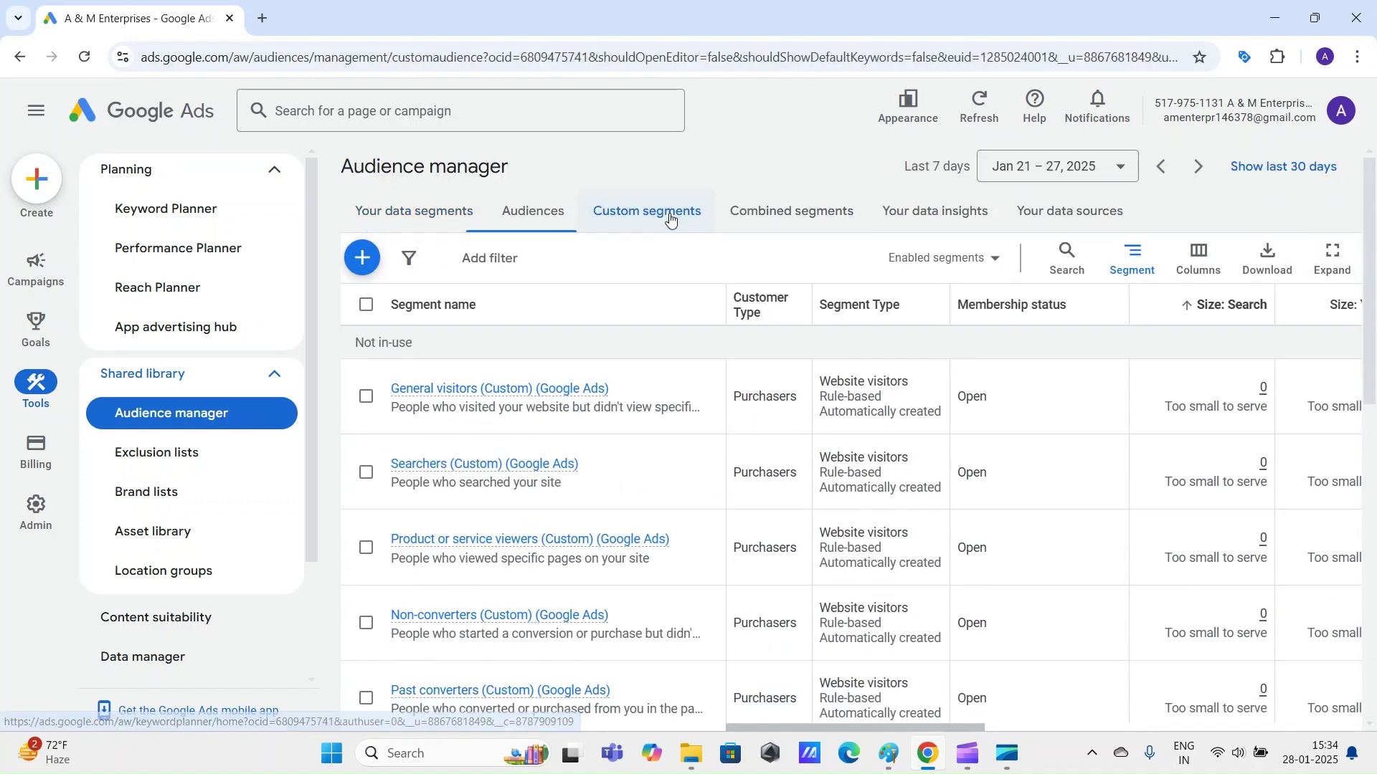
{"action": "mouse_move", "coordinate": [398, 377]}
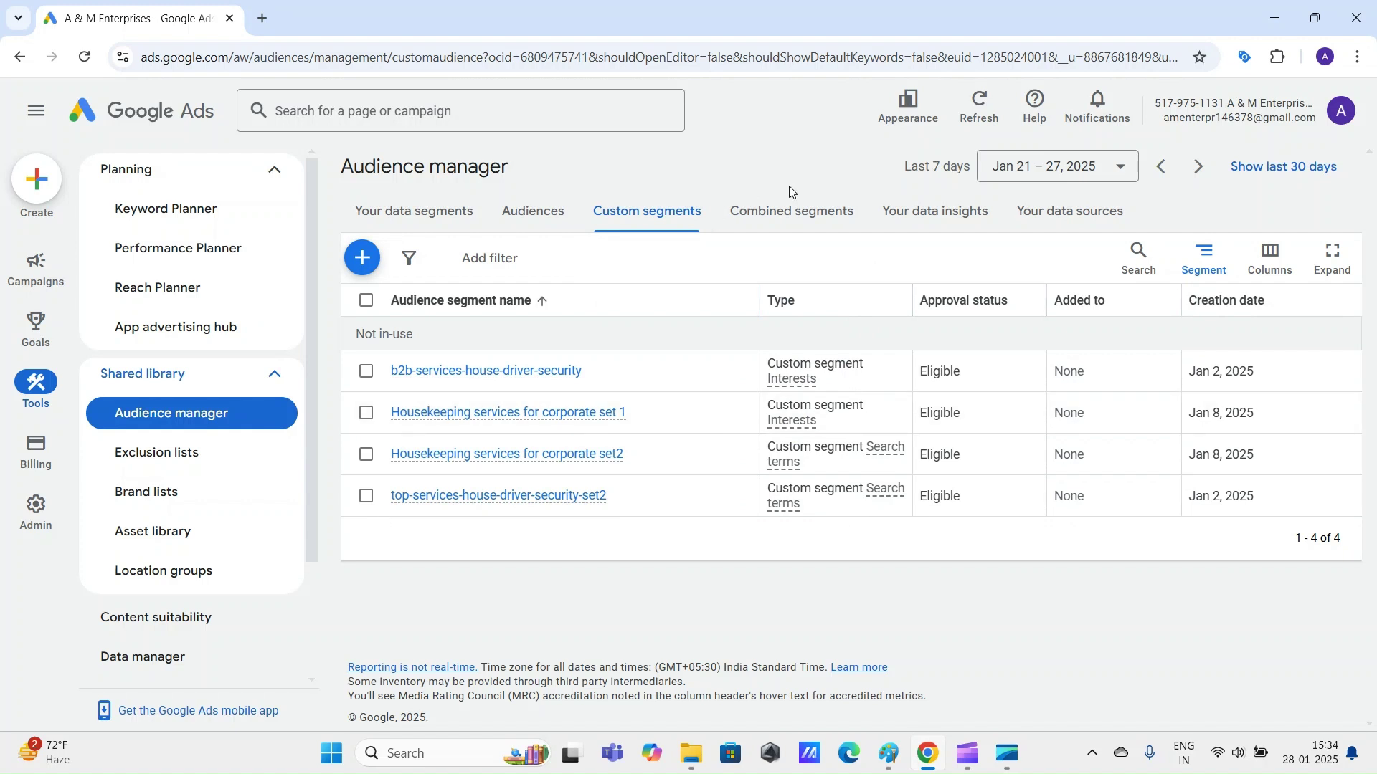
{"action": "left_click", "coordinate": [809, 212]}
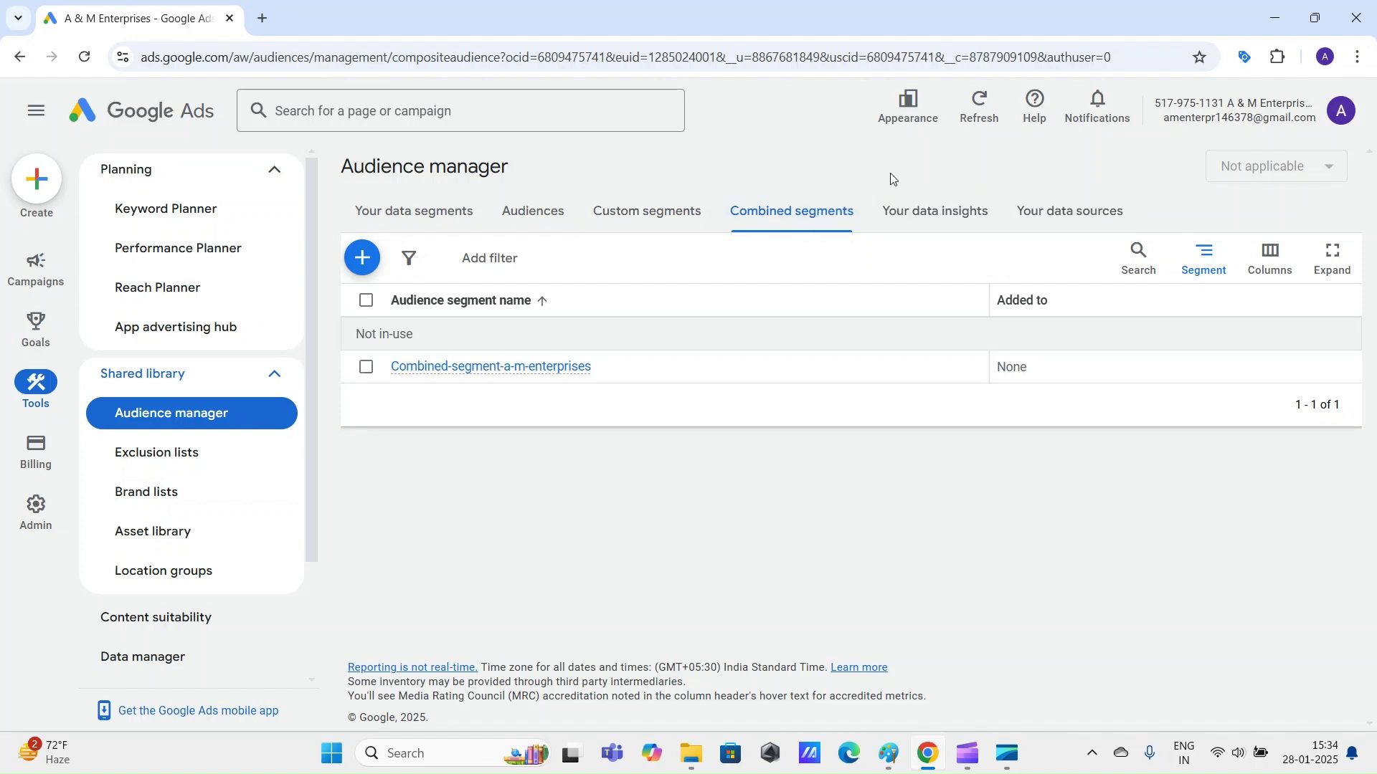
{"action": "left_click_drag", "start_coordinate": [343, 165], "coordinate": [500, 163]}
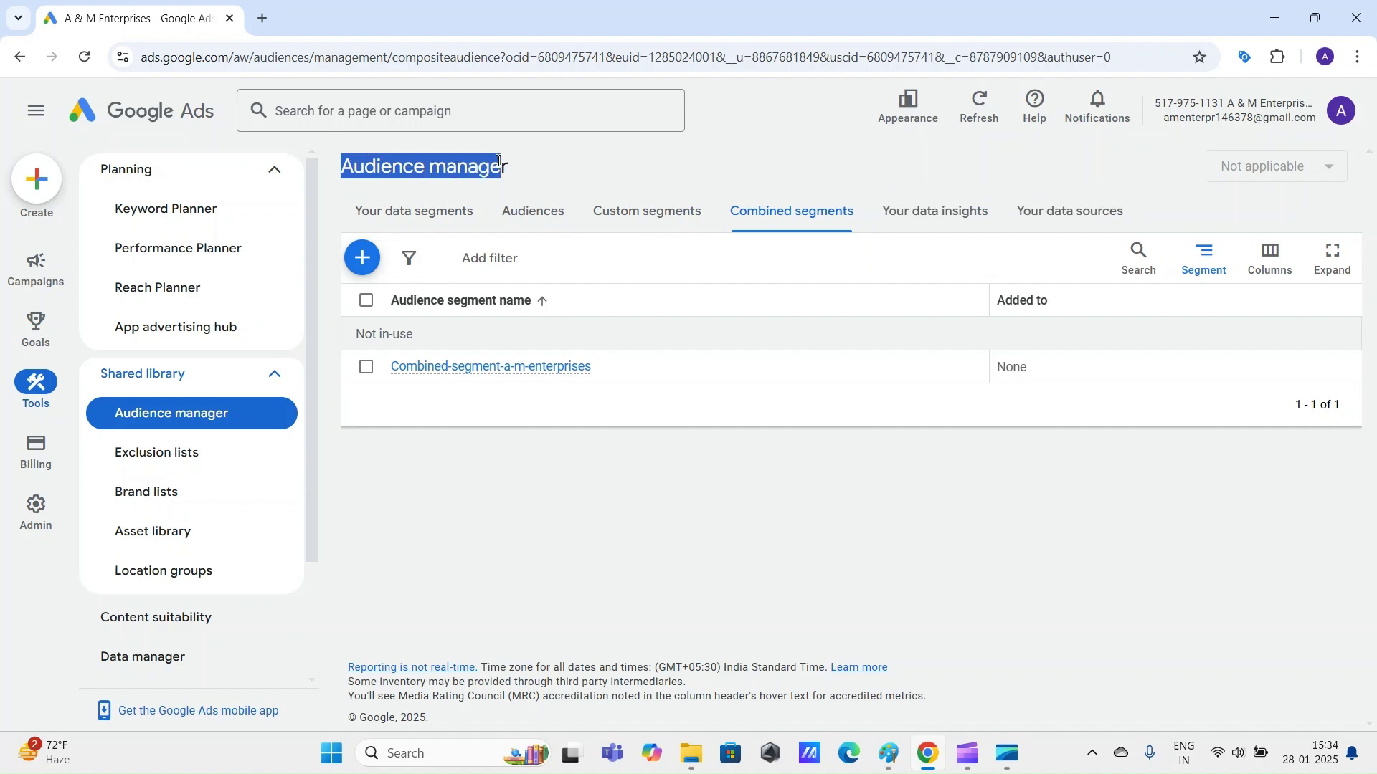
{"action": "left_click", "coordinate": [524, 471]}
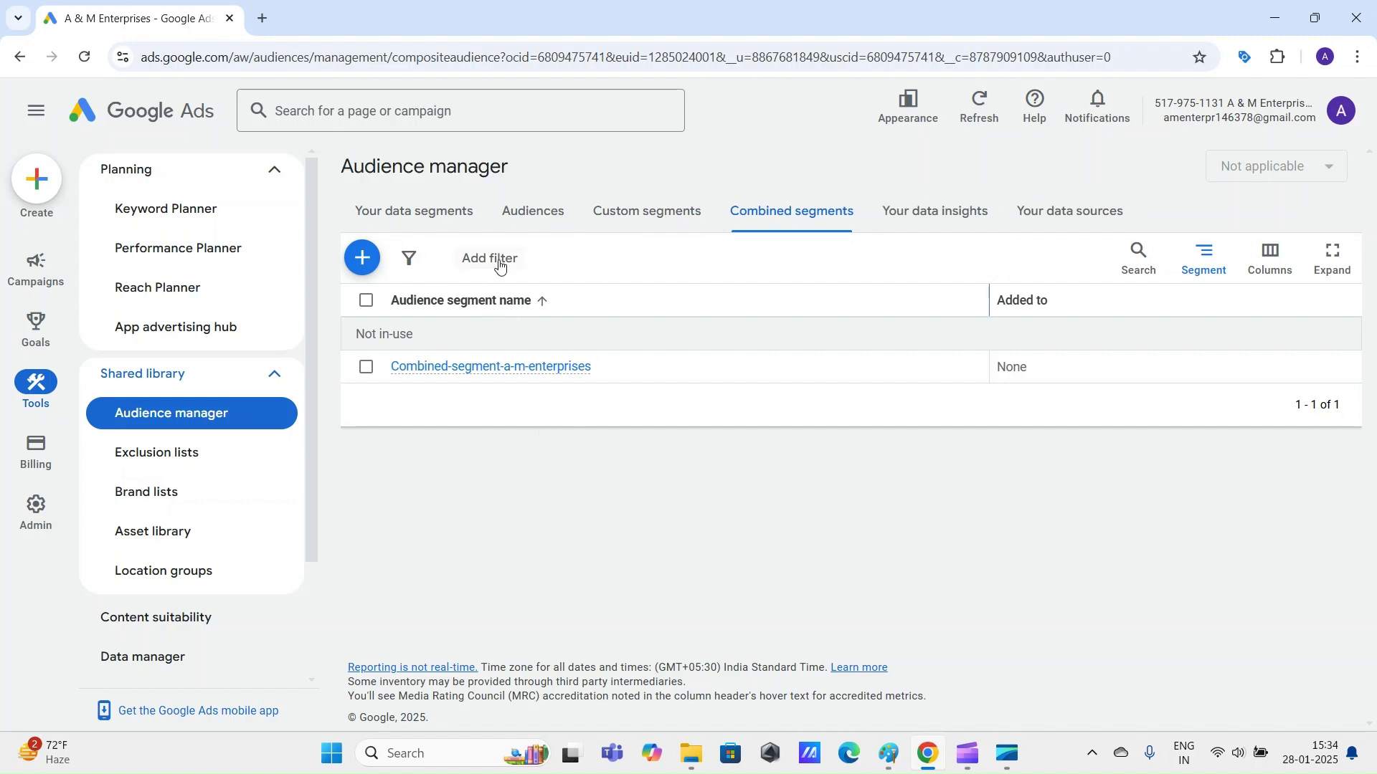
Step: Show the Audiences list and select both existing top-3-services audiences, clearing the selection again
{"action": "left_click", "coordinate": [530, 223]}
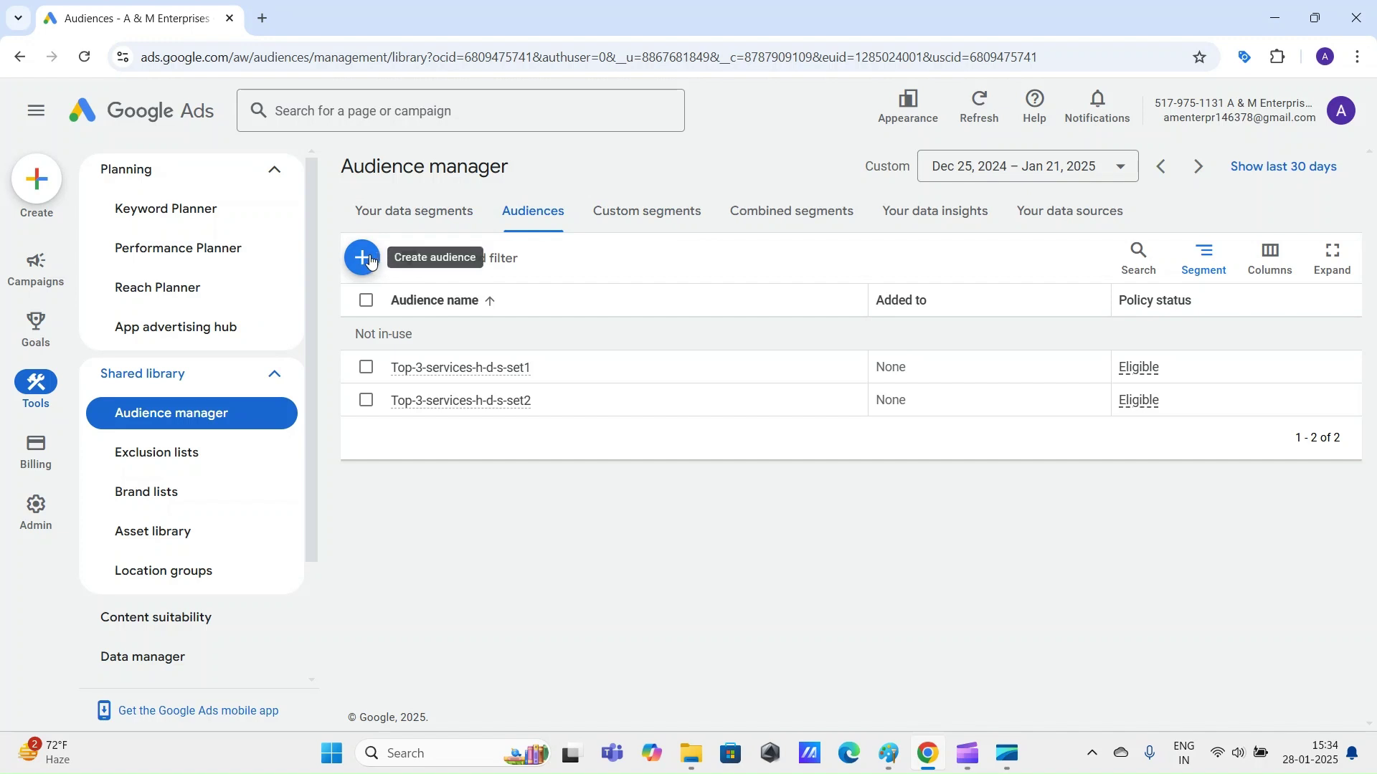
{"action": "left_click", "coordinate": [365, 370]}
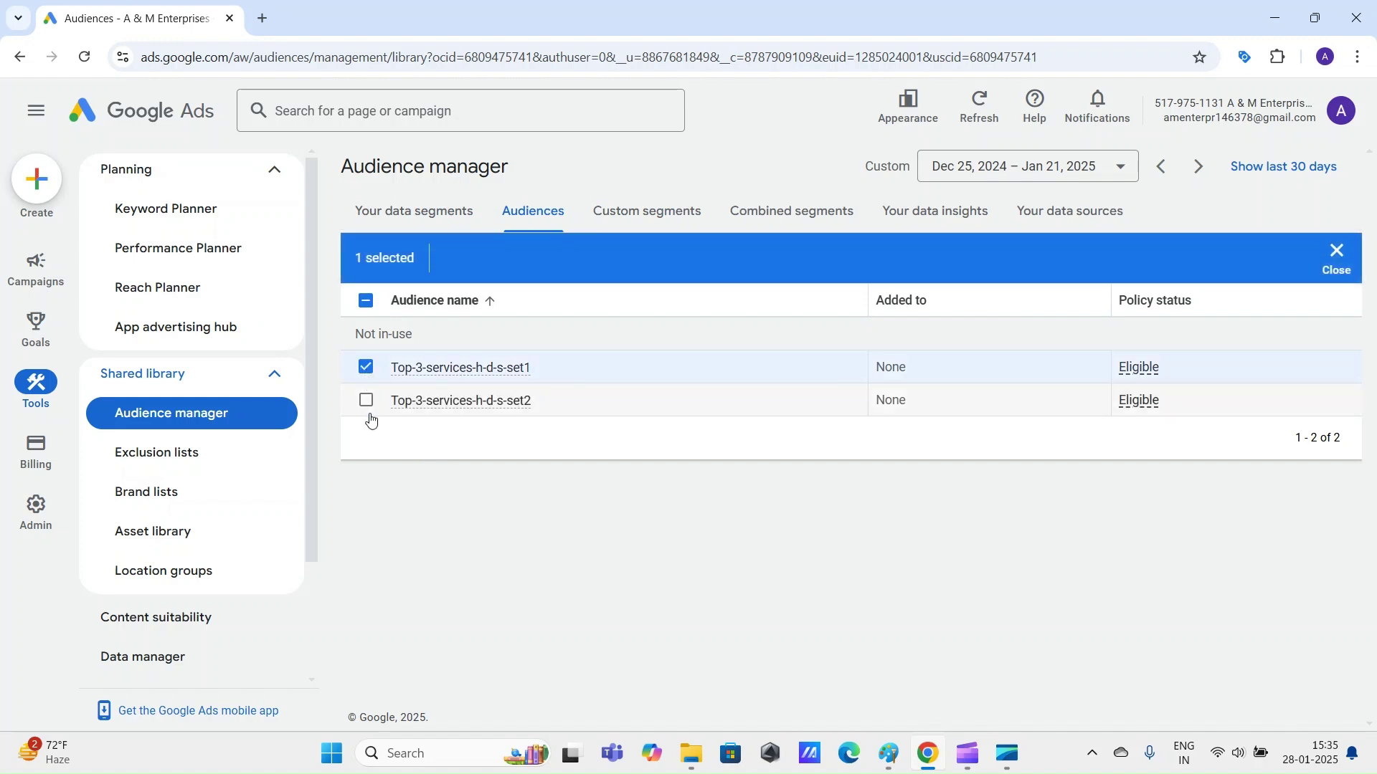
{"action": "left_click", "coordinate": [368, 403]}
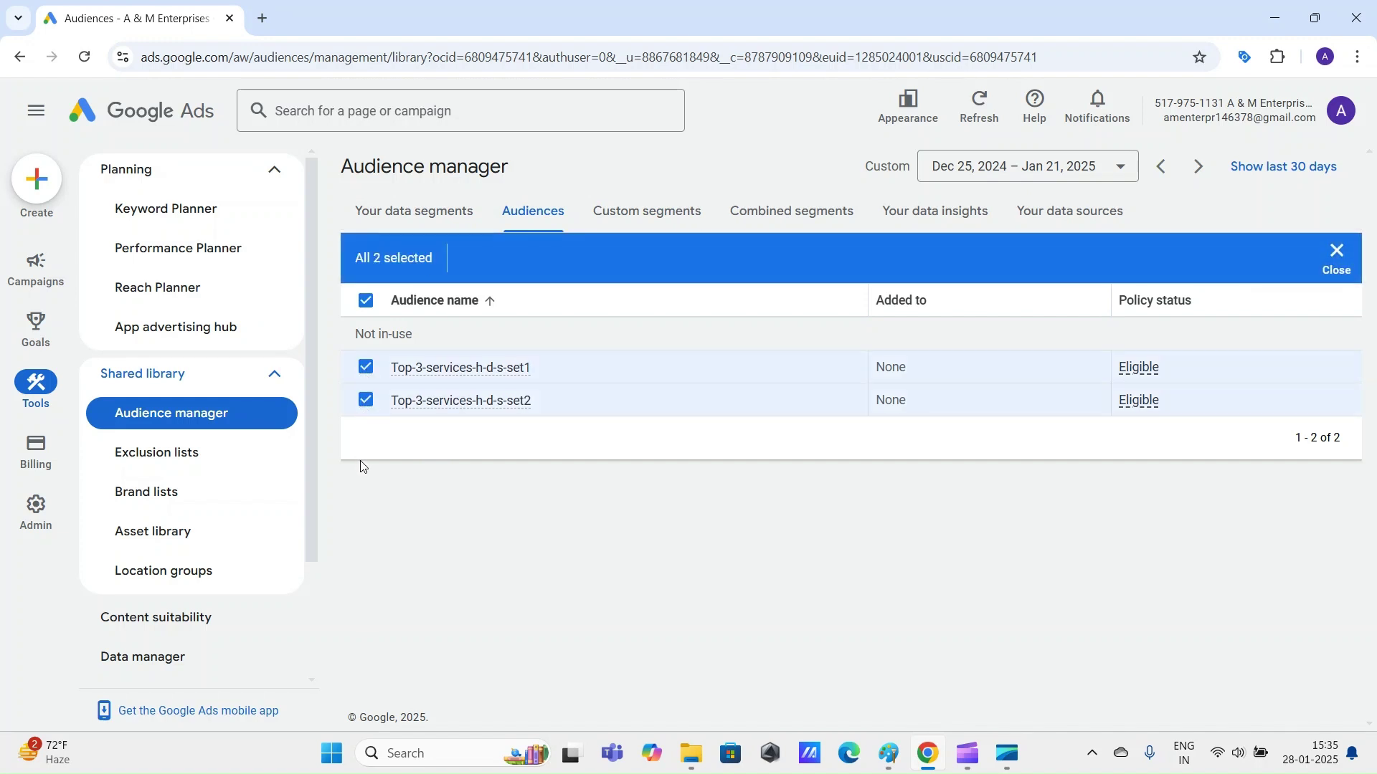
{"action": "left_click", "coordinate": [366, 300]}
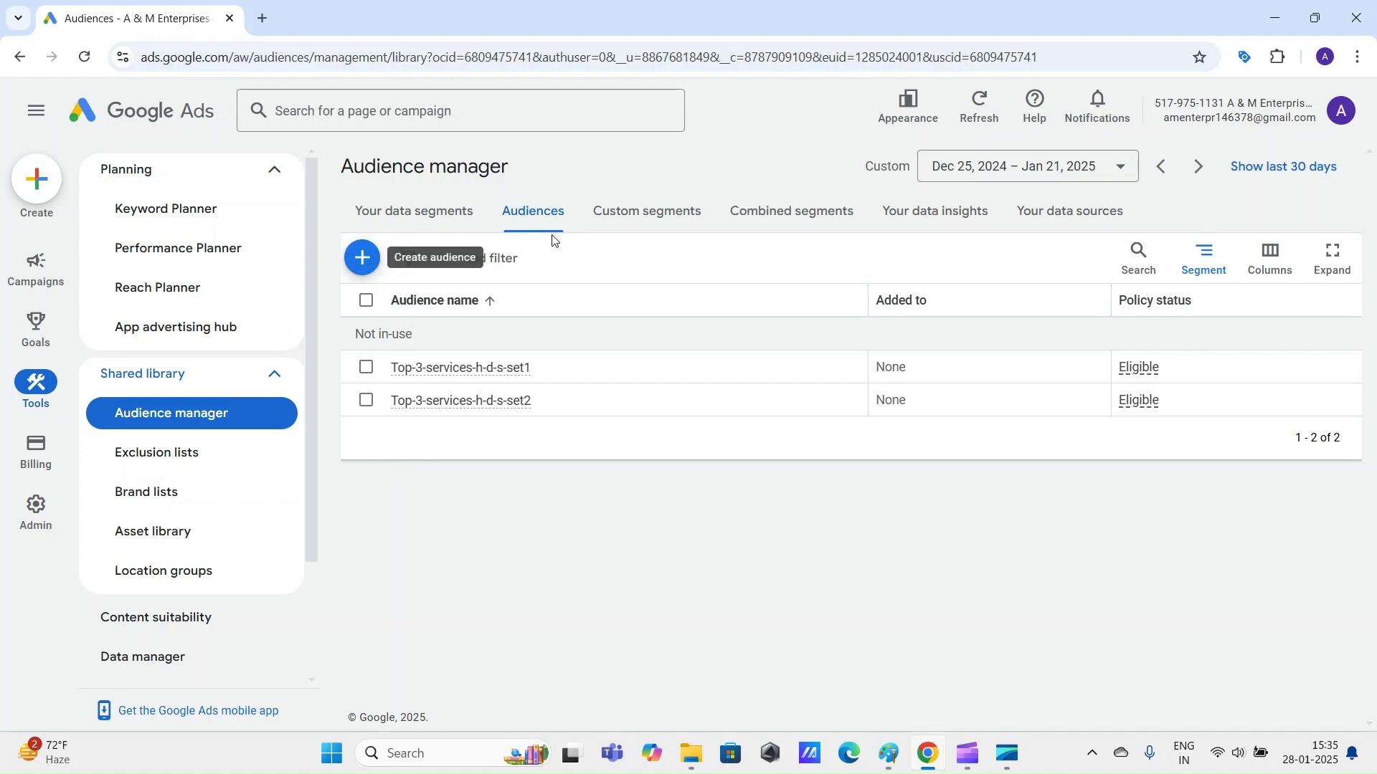
Step: Start a new audience named "housekeeping-audience-campaign-1" and look over the form's sections
{"action": "left_click", "coordinate": [363, 257]}
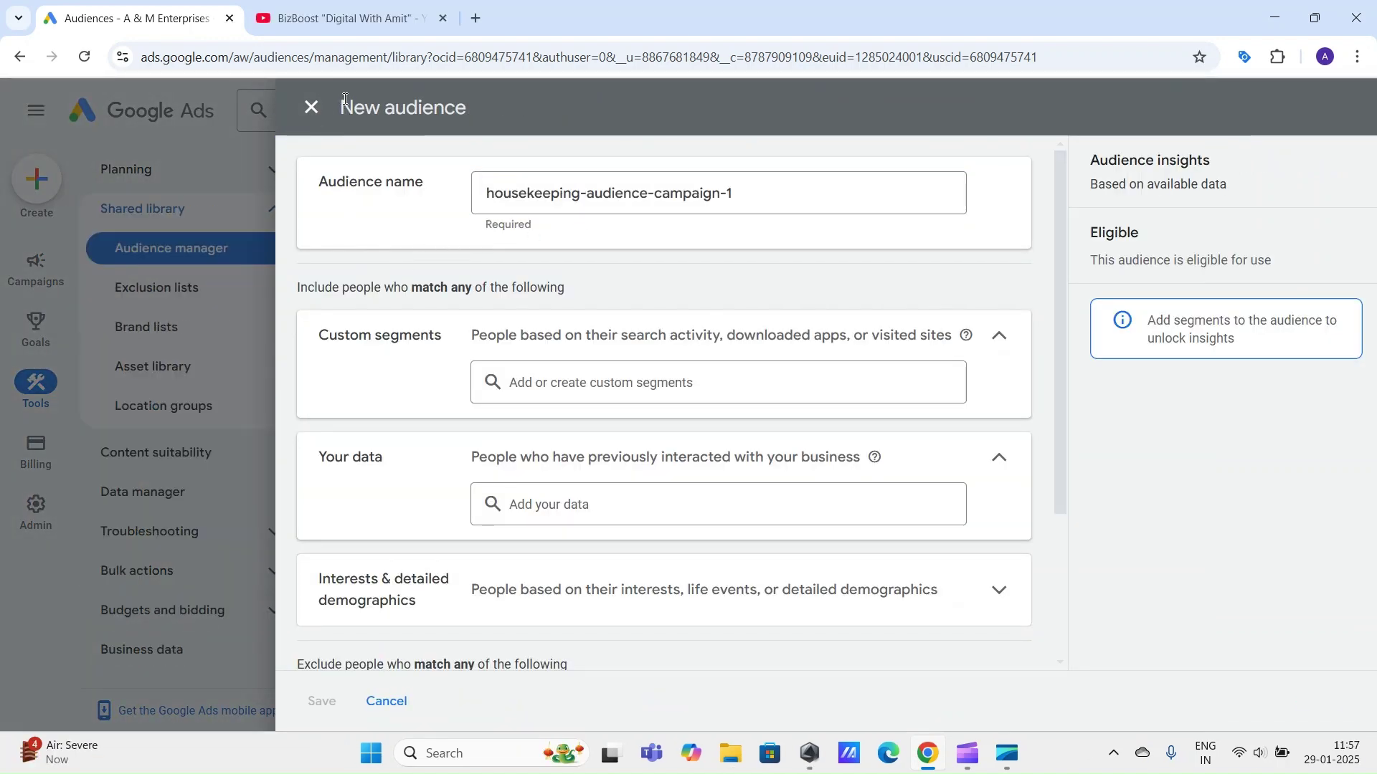
{"action": "left_click_drag", "start_coordinate": [345, 99], "coordinate": [601, 114]}
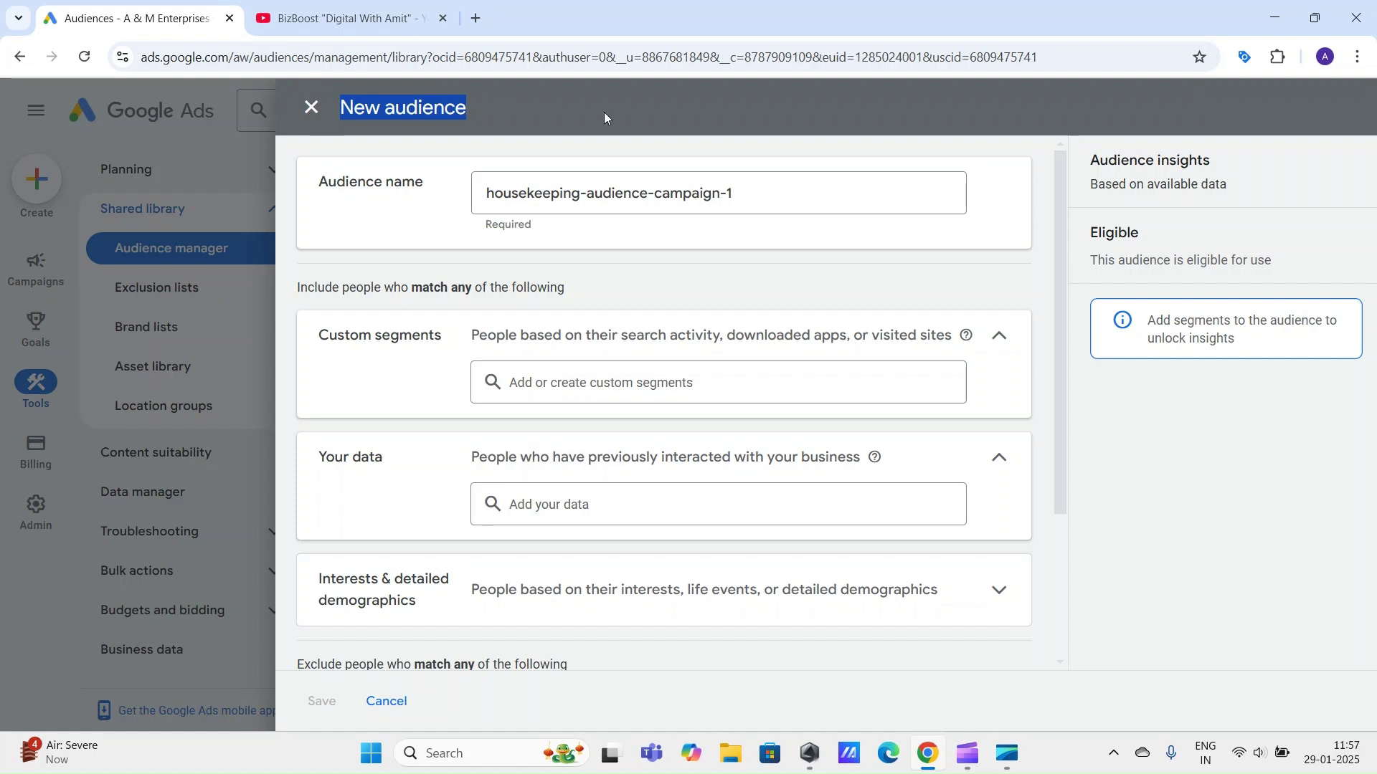
{"action": "left_click", "coordinate": [604, 112]}
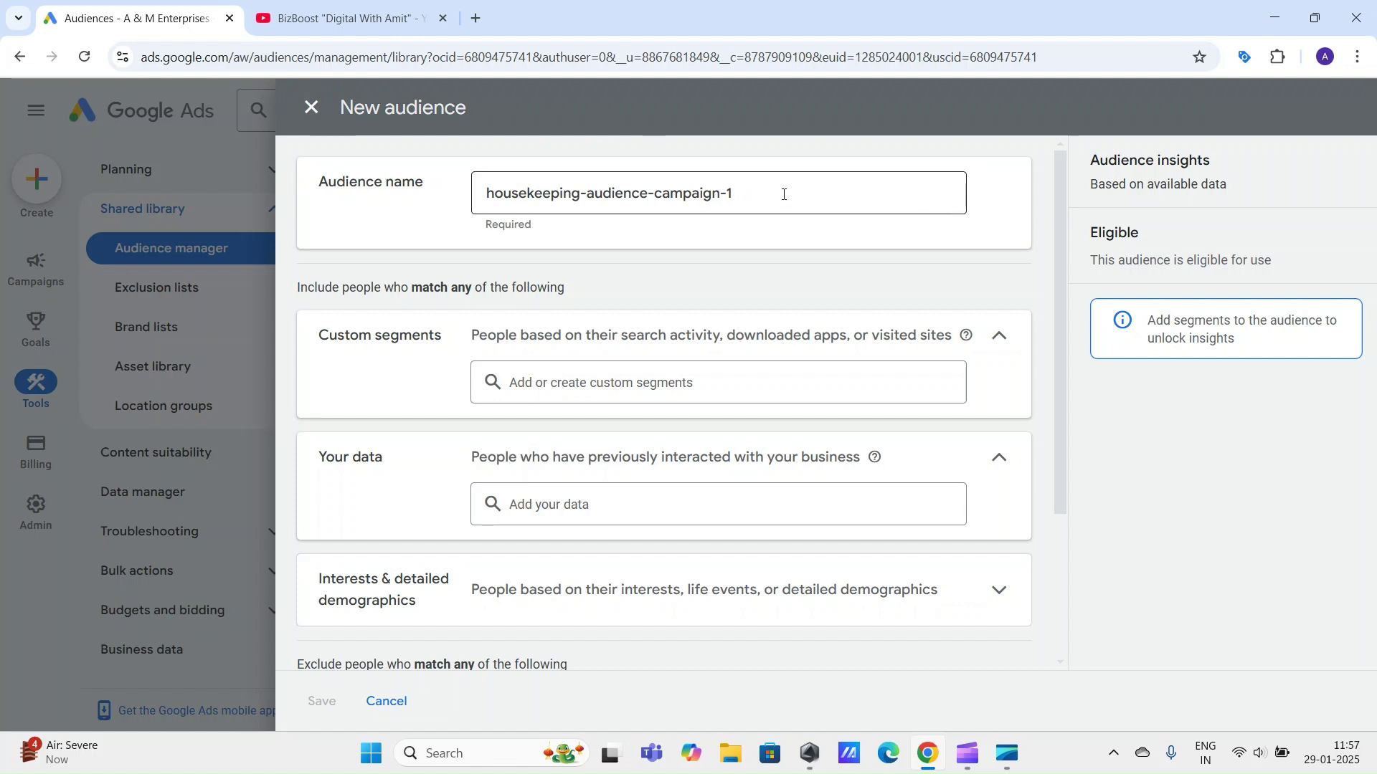
{"action": "left_click_drag", "start_coordinate": [784, 195], "coordinate": [444, 200]}
{"action": "left_click", "coordinate": [433, 248]}
{"action": "scroll", "coordinate": [928, 403], "scroll_direction": "down", "scroll_amount": 1}
{"action": "scroll", "coordinate": [956, 402], "scroll_direction": "up", "scroll_amount": 1}
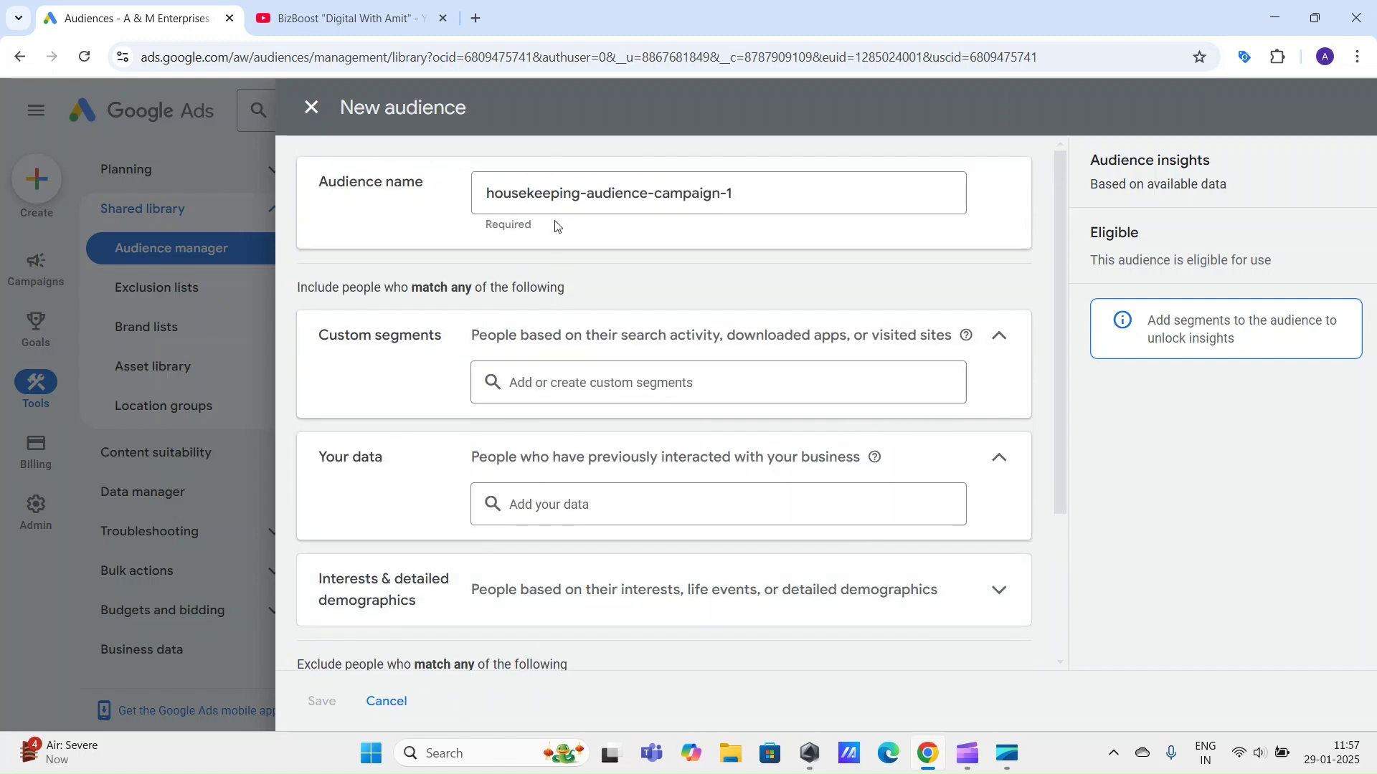
{"action": "scroll", "coordinate": [573, 260], "scroll_direction": "down", "scroll_amount": 3}
{"action": "scroll", "coordinate": [582, 269], "scroll_direction": "up", "scroll_amount": 3}
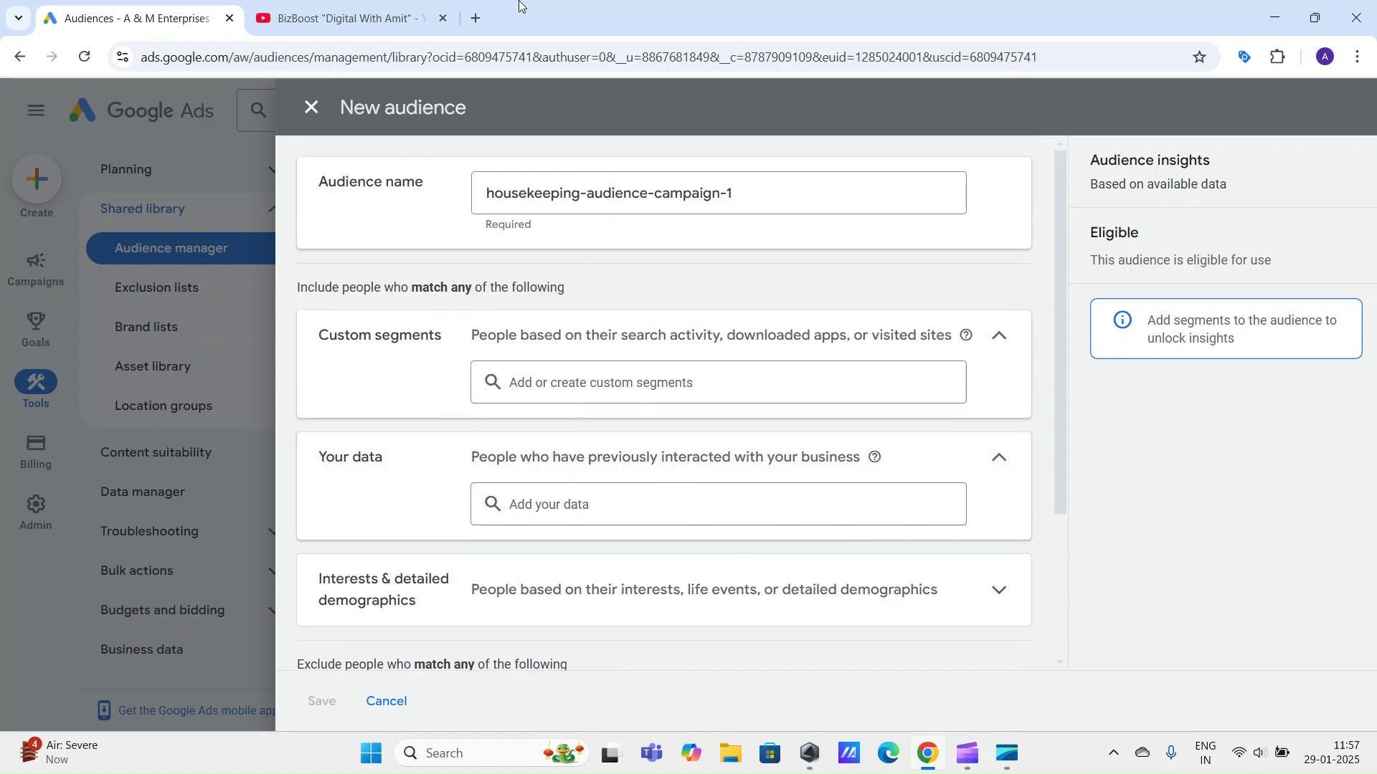
Step: Open am-enterprises.org in a new tab, view the company's list of services, and return to the new audience form
{"action": "left_click", "coordinate": [476, 18]}
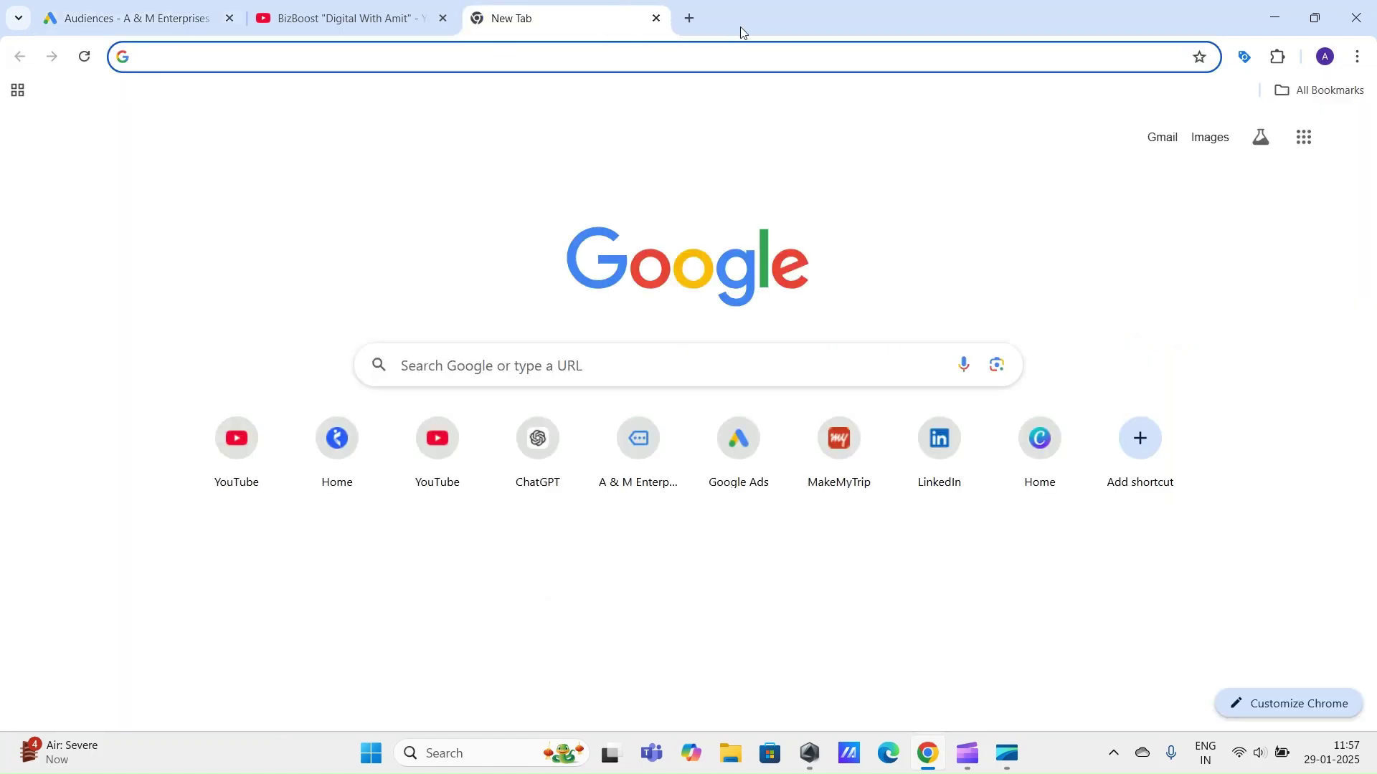
{"action": "type", "text": "am"}
{"action": "key", "text": "Return"}
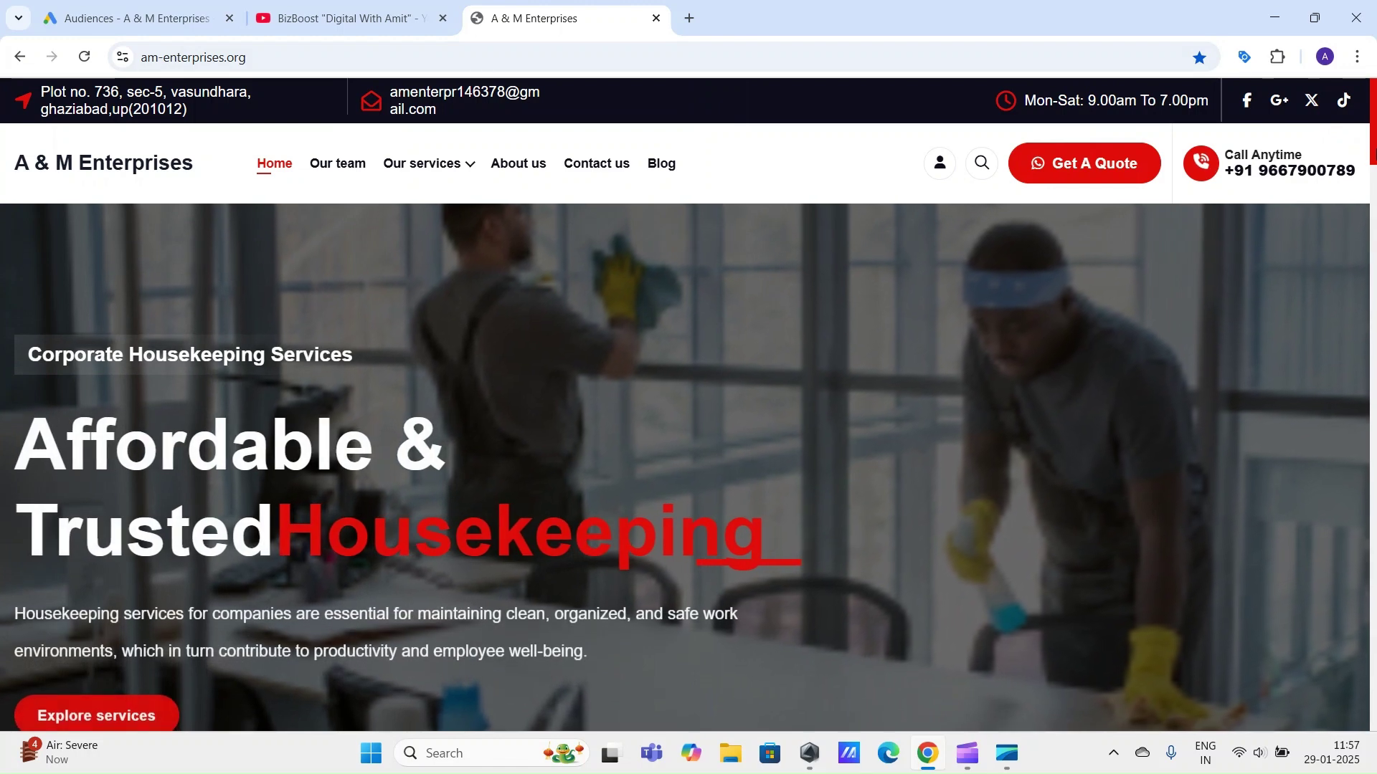
{"action": "mouse_move", "coordinate": [462, 164]}
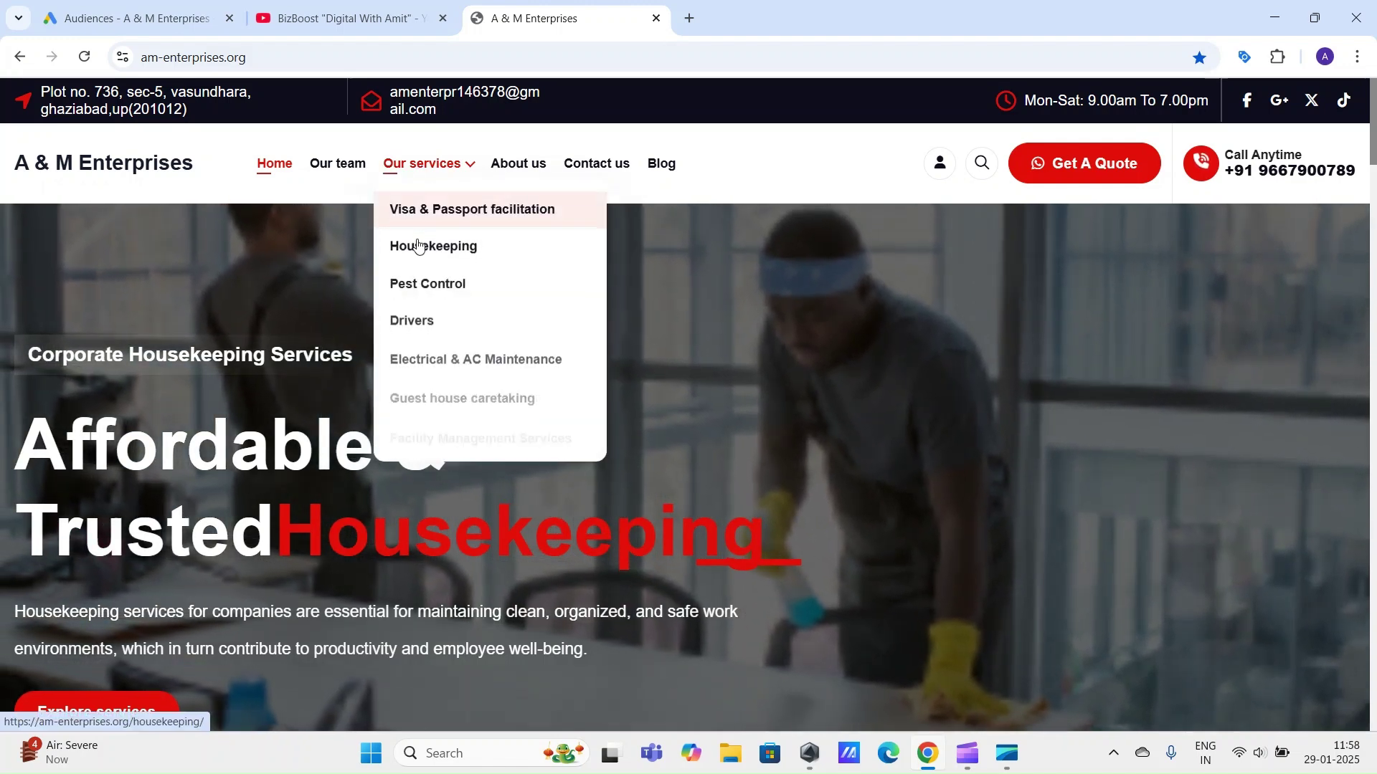
{"action": "left_click", "coordinate": [136, 18]}
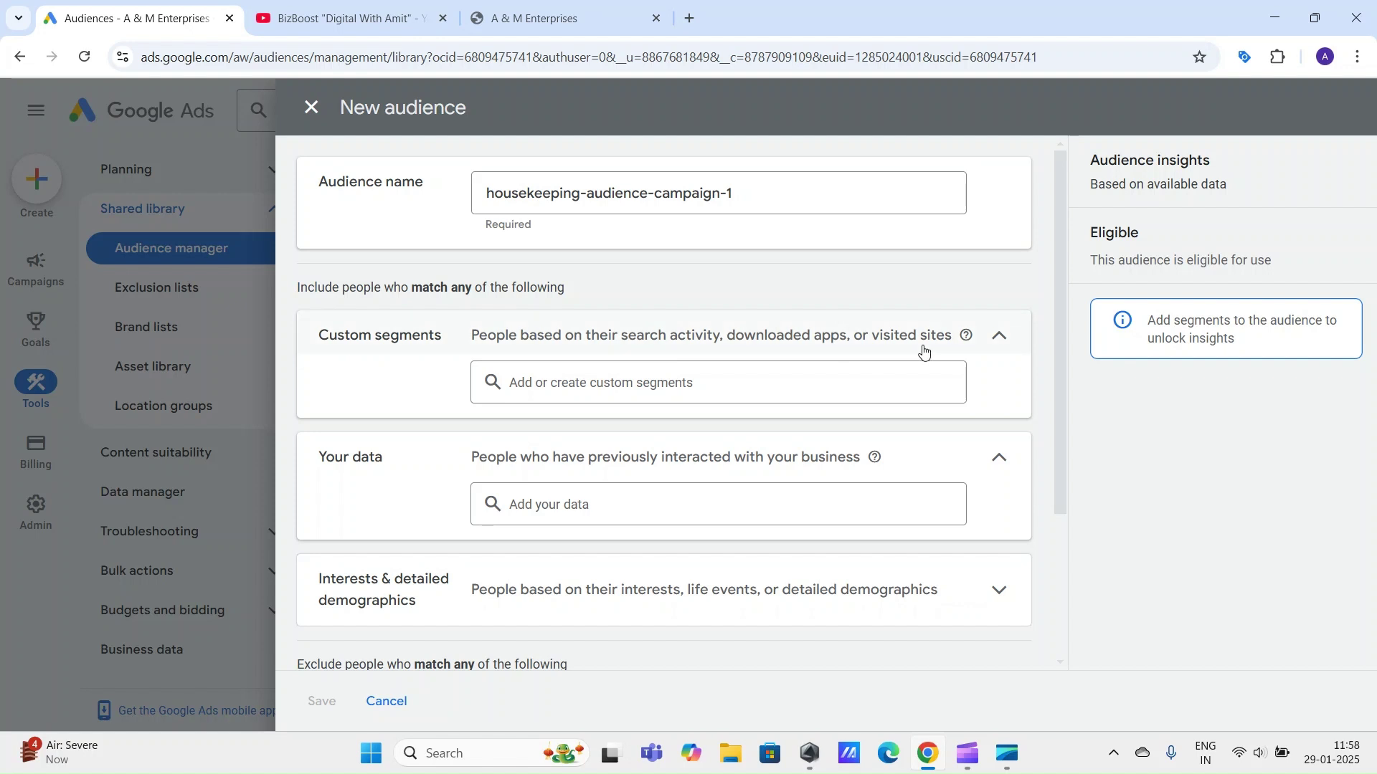
Step: Browse the existing custom segments that can be added to the new audience
{"action": "mouse_move", "coordinate": [1064, 237]}
{"action": "left_mouse_down"}
{"action": "mouse_move", "coordinate": [1063, 263]}
{"action": "mouse_move", "coordinate": [1059, 239]}
{"action": "left_mouse_up"}
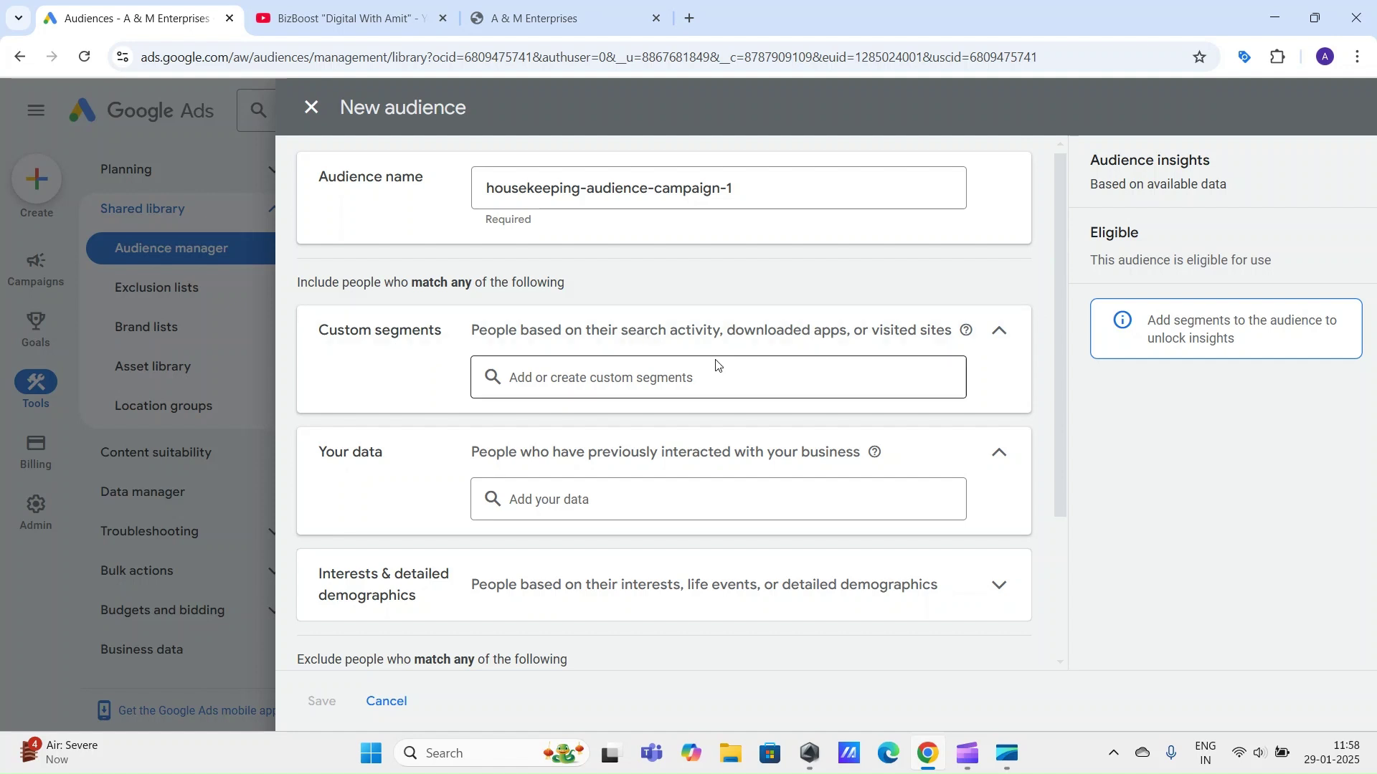
{"action": "left_click", "coordinate": [649, 379]}
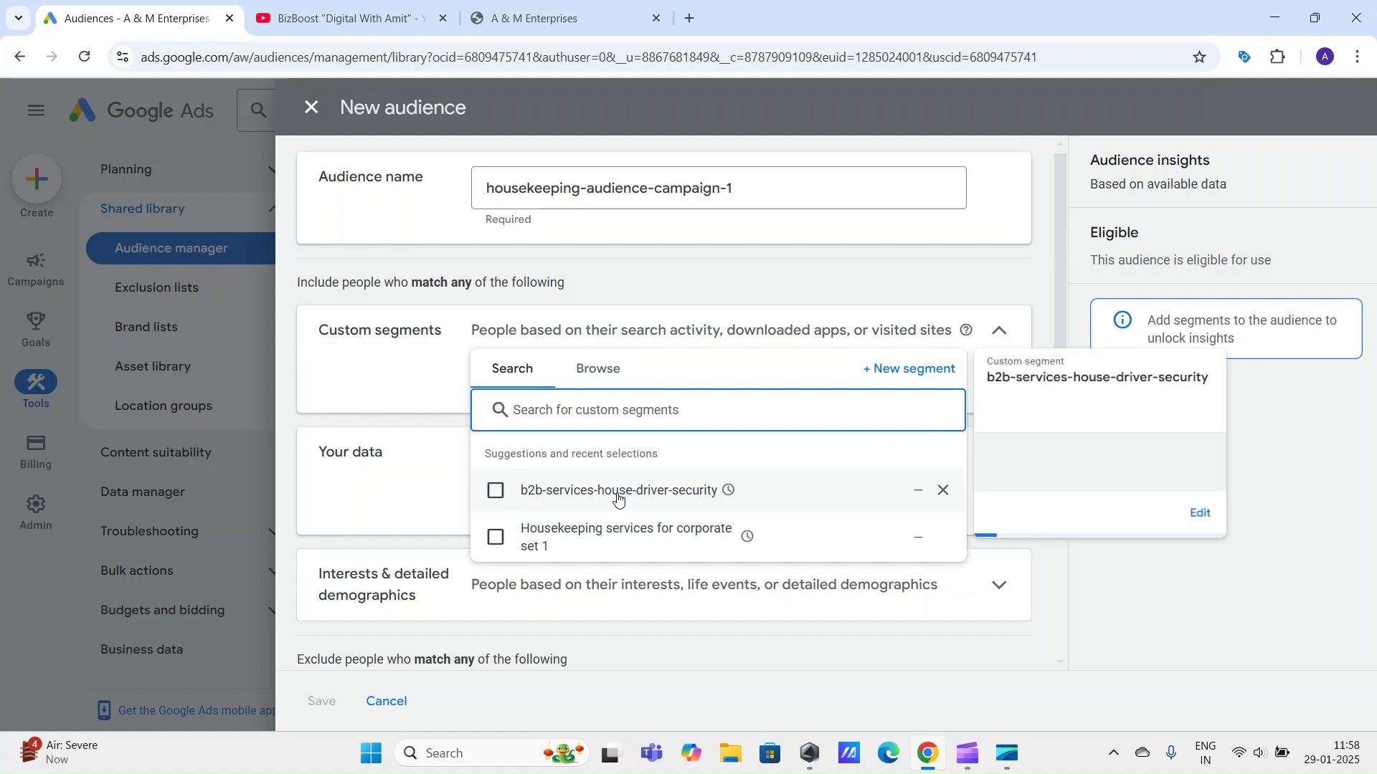
{"action": "mouse_move", "coordinate": [581, 500]}
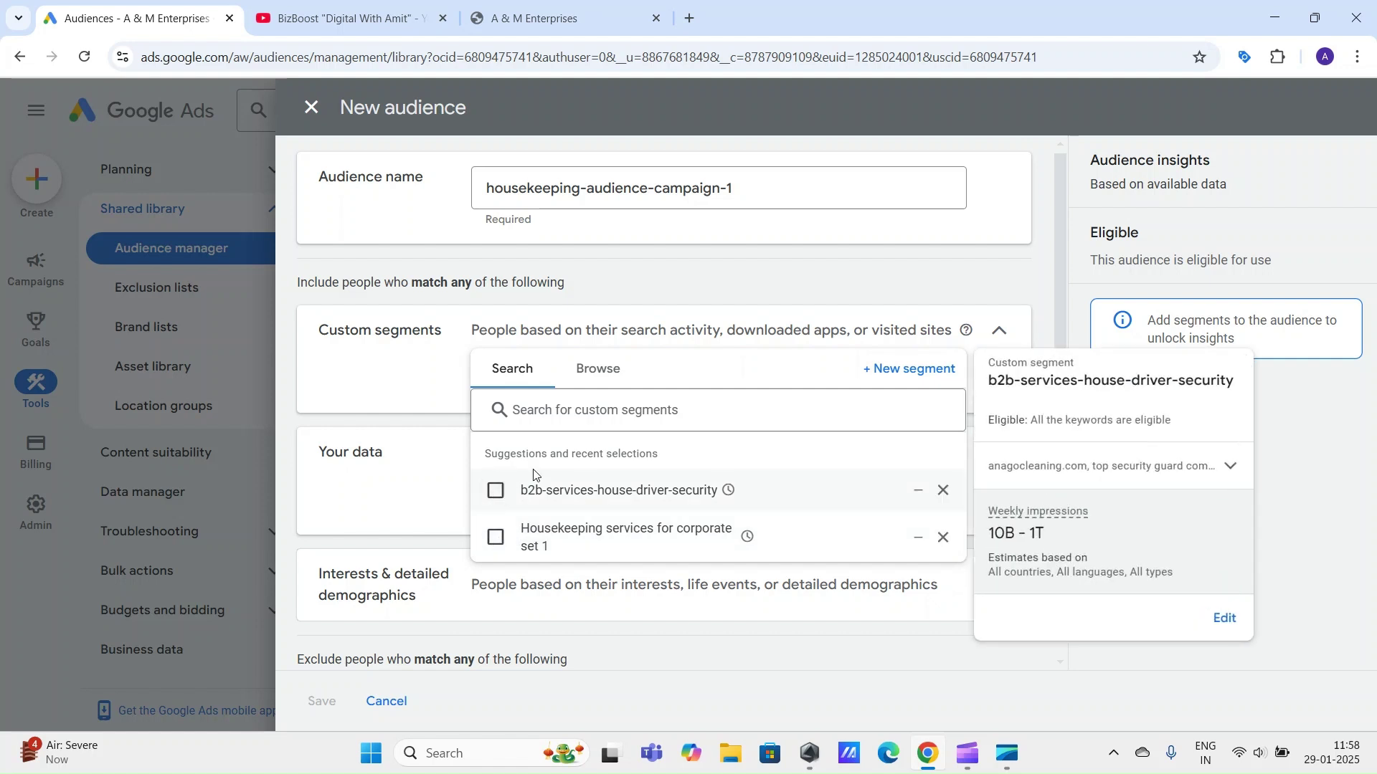
{"action": "left_click", "coordinate": [598, 369]}
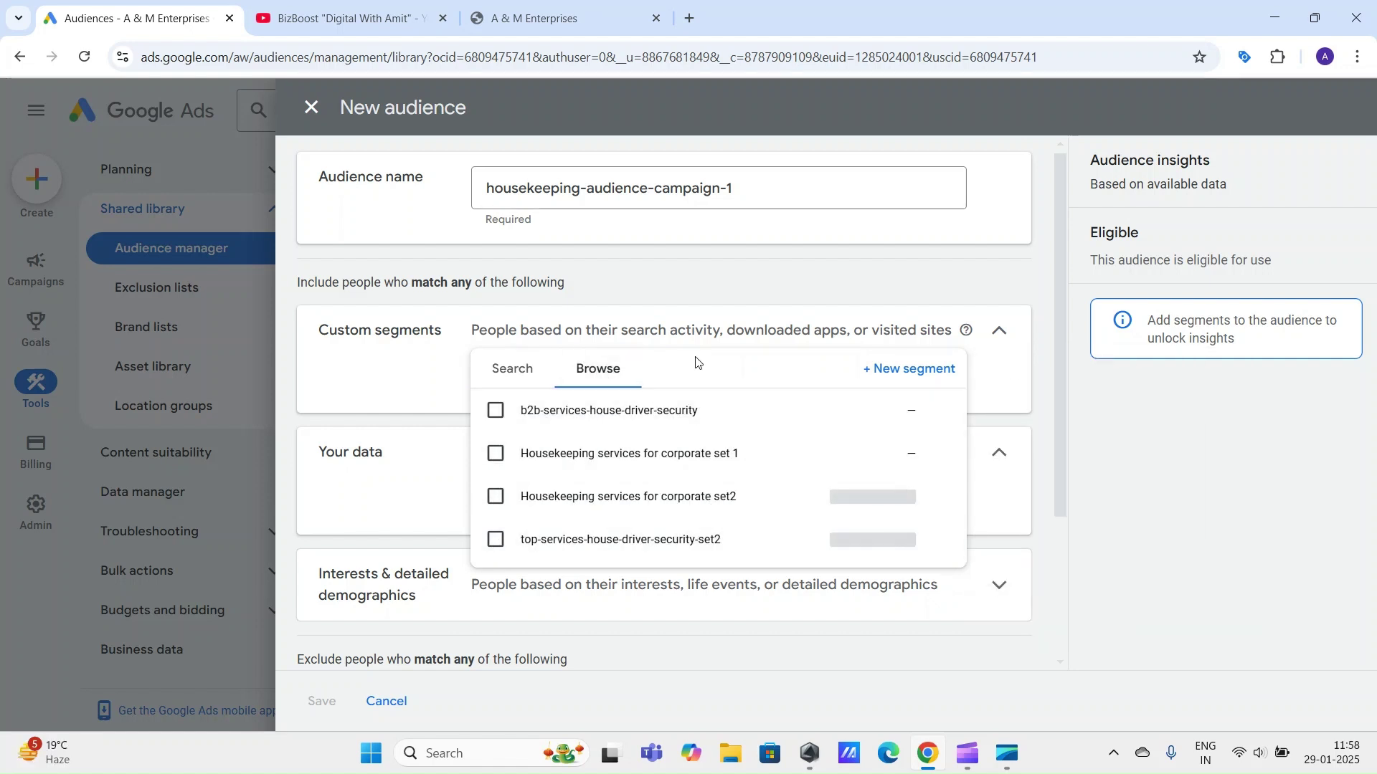
Step: Add all four existing custom segments to the audience and remove every one of them again
{"action": "mouse_move", "coordinate": [580, 469]}
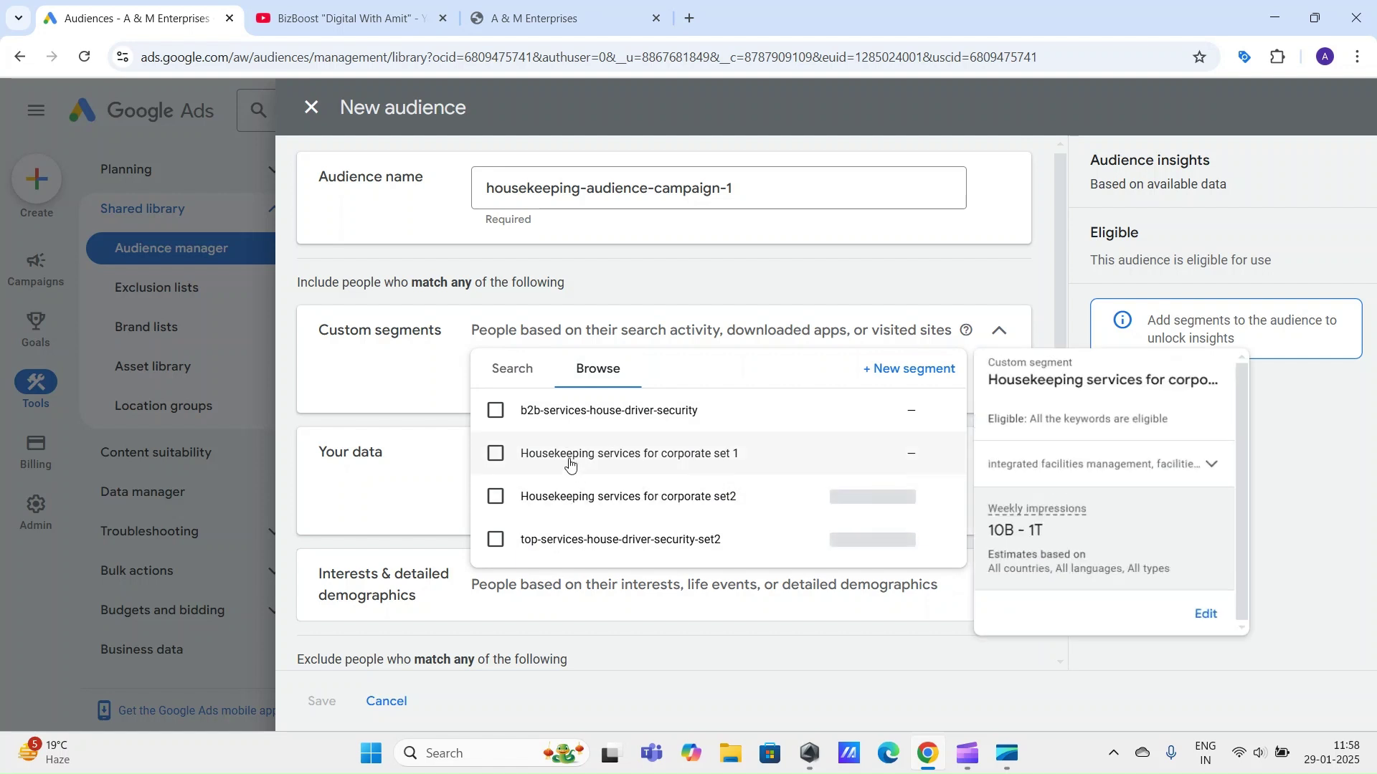
{"action": "left_click", "coordinate": [494, 414]}
{"action": "left_click", "coordinate": [495, 503]}
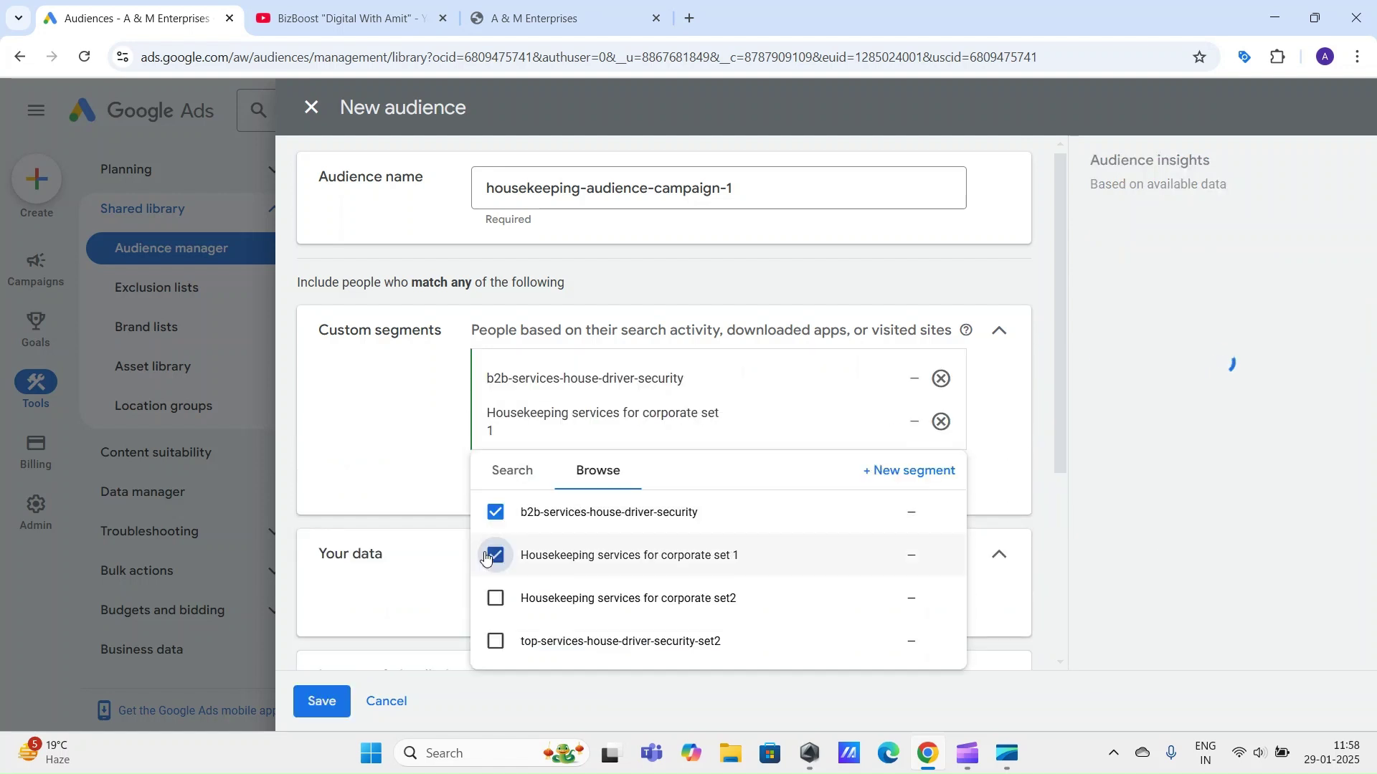
{"action": "left_click", "coordinate": [496, 600]}
{"action": "left_click", "coordinate": [495, 674]}
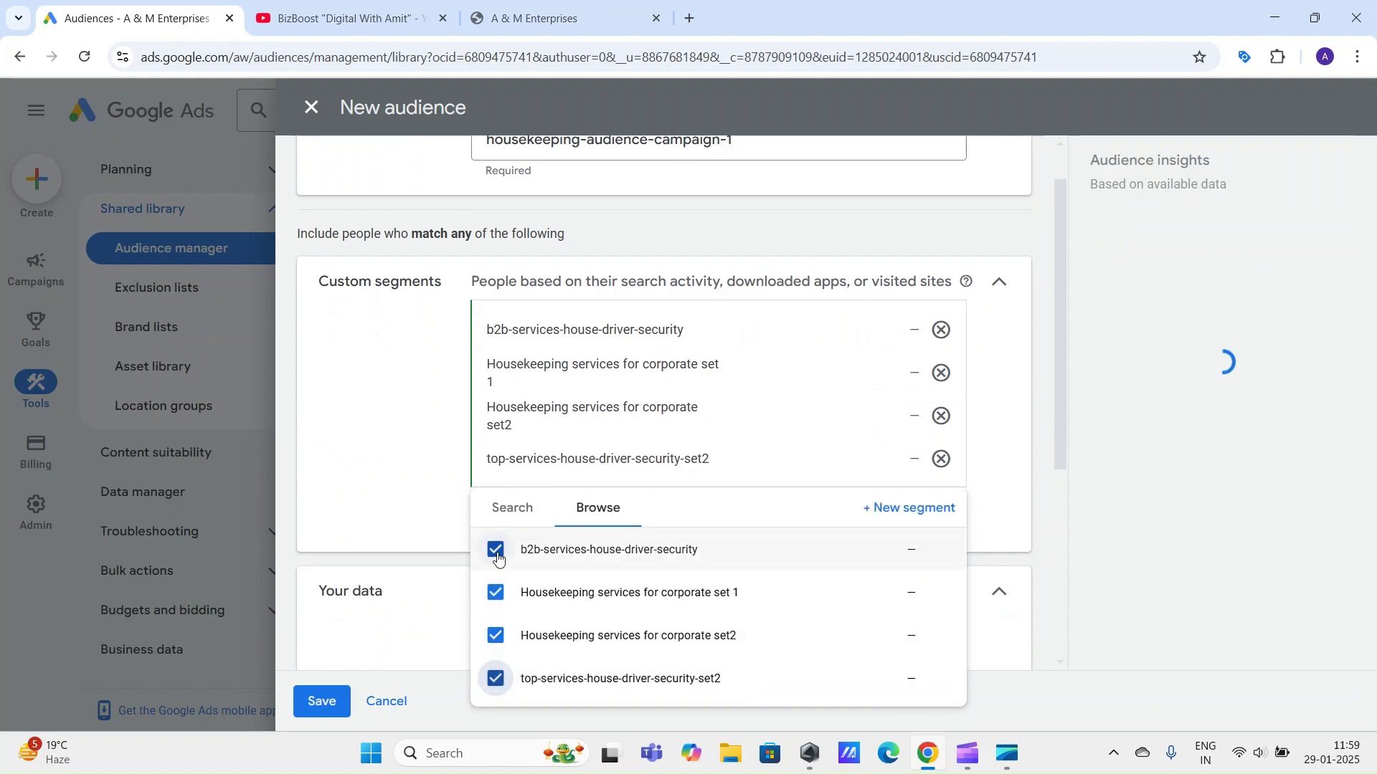
{"action": "left_click", "coordinate": [496, 551]}
{"action": "left_click", "coordinate": [496, 551]}
{"action": "left_click", "coordinate": [496, 549]}
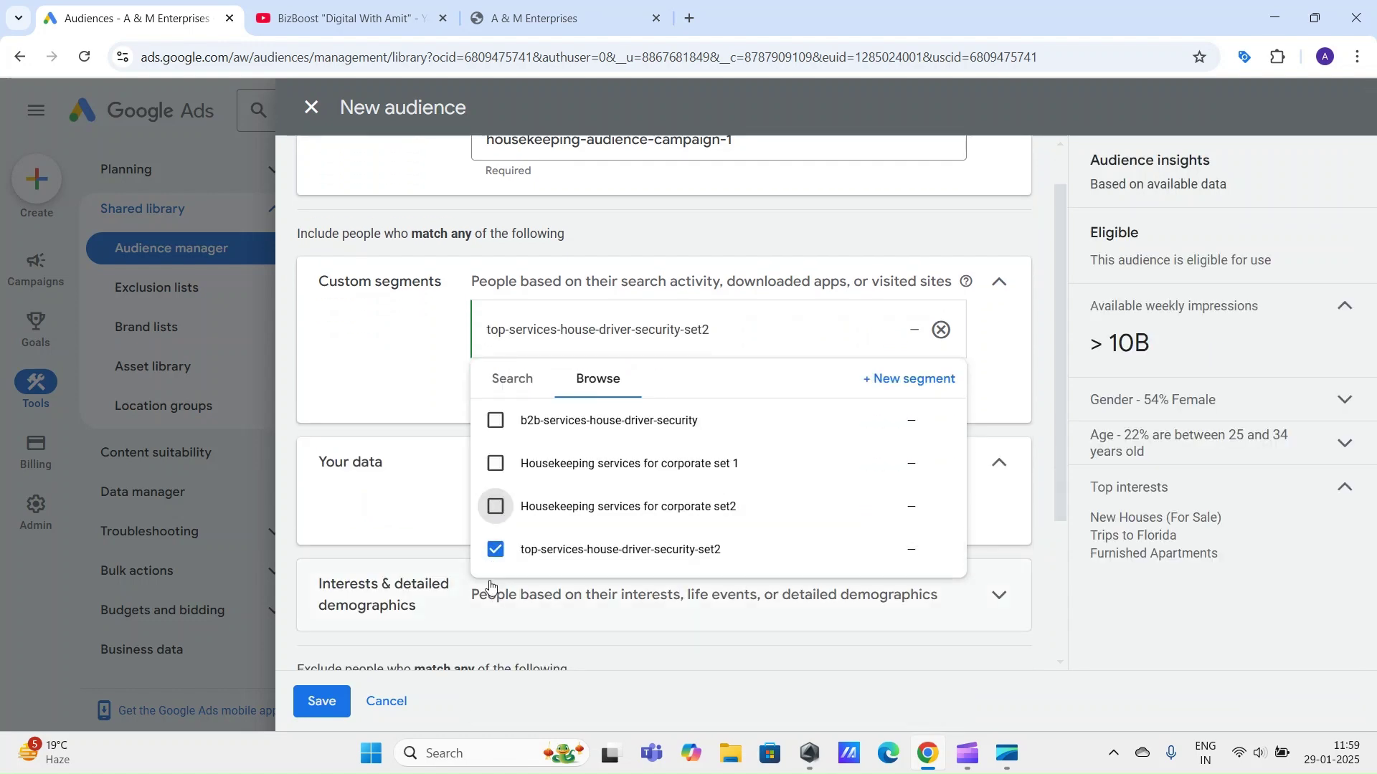
{"action": "left_click", "coordinate": [496, 550]}
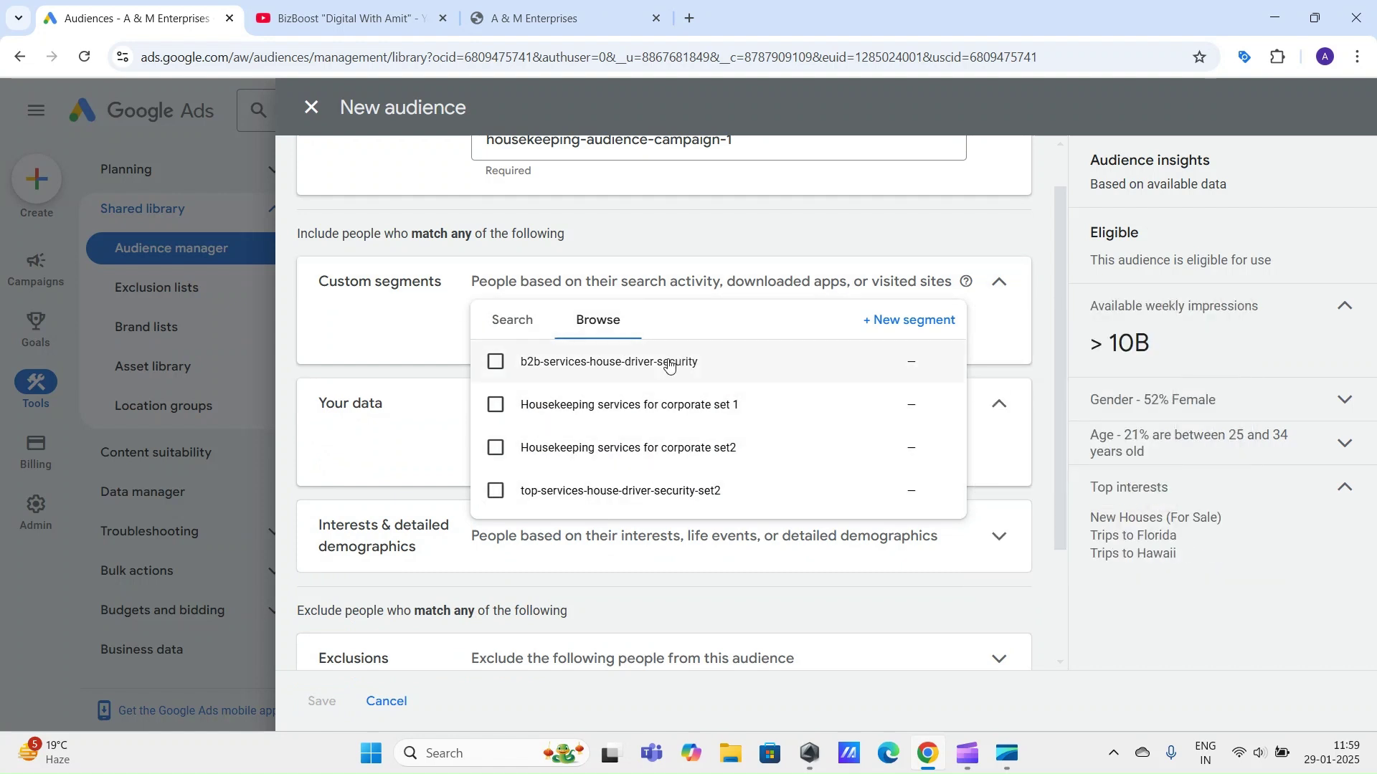
Step: Add the custom segments "Housekeeping services for corporate set 1" and "Housekeeping services for corporate set2" to the audience
{"action": "mouse_move", "coordinate": [547, 366]}
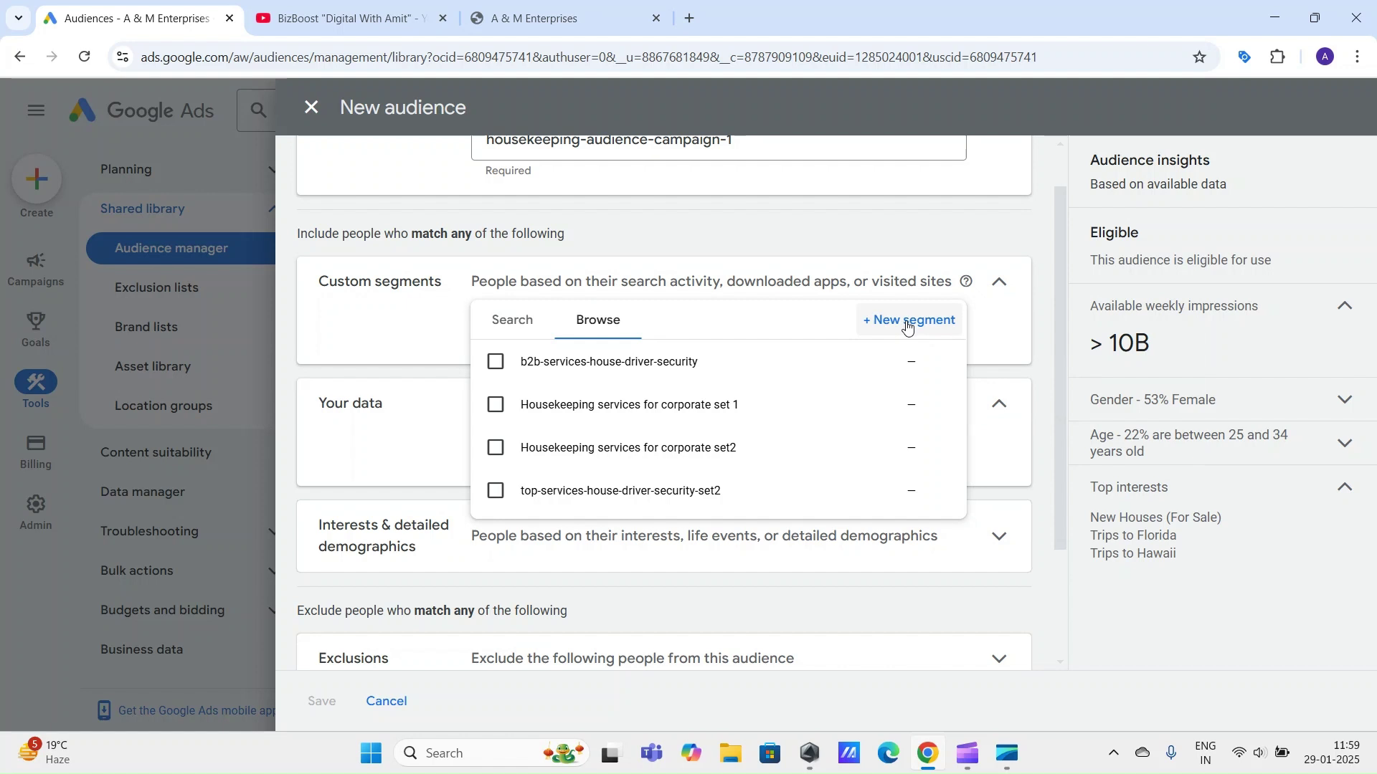
{"action": "mouse_move", "coordinate": [602, 449]}
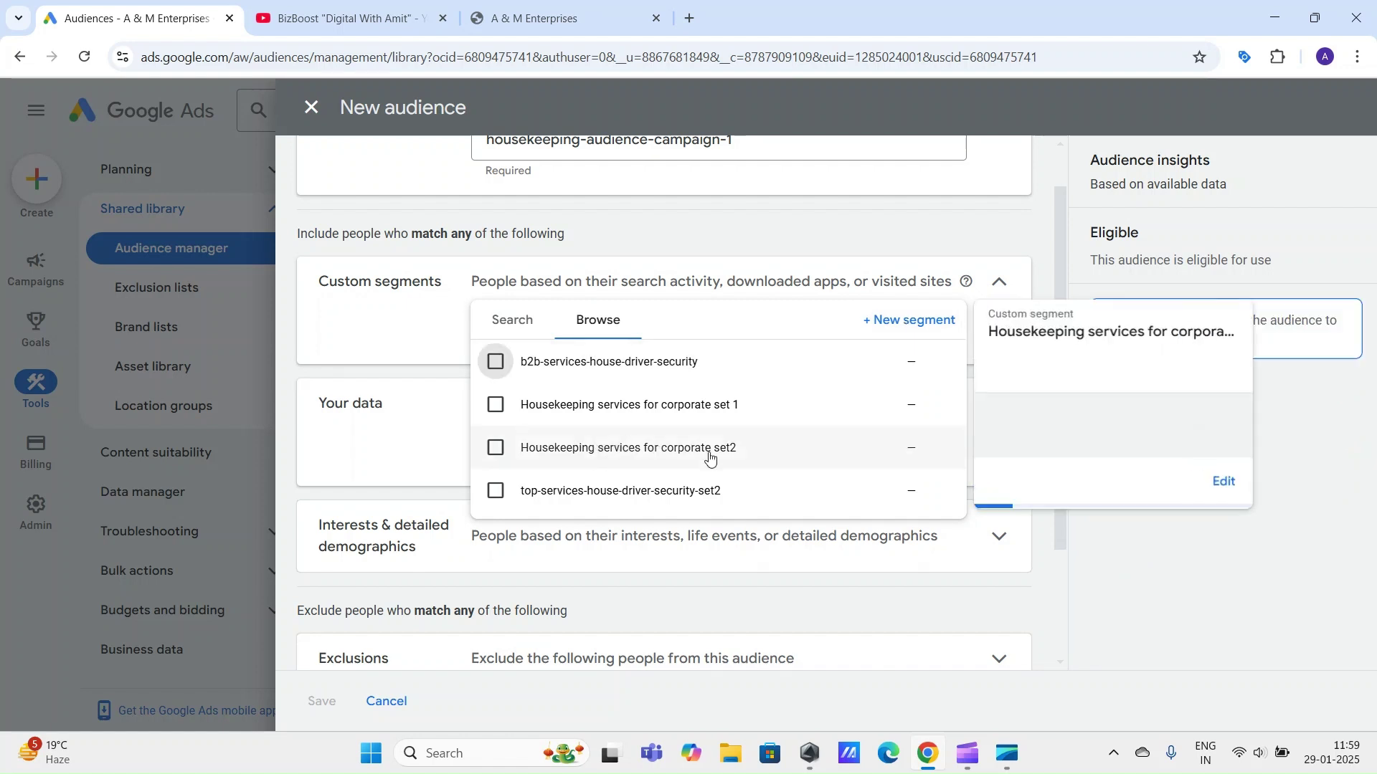
{"action": "mouse_move", "coordinate": [699, 412]}
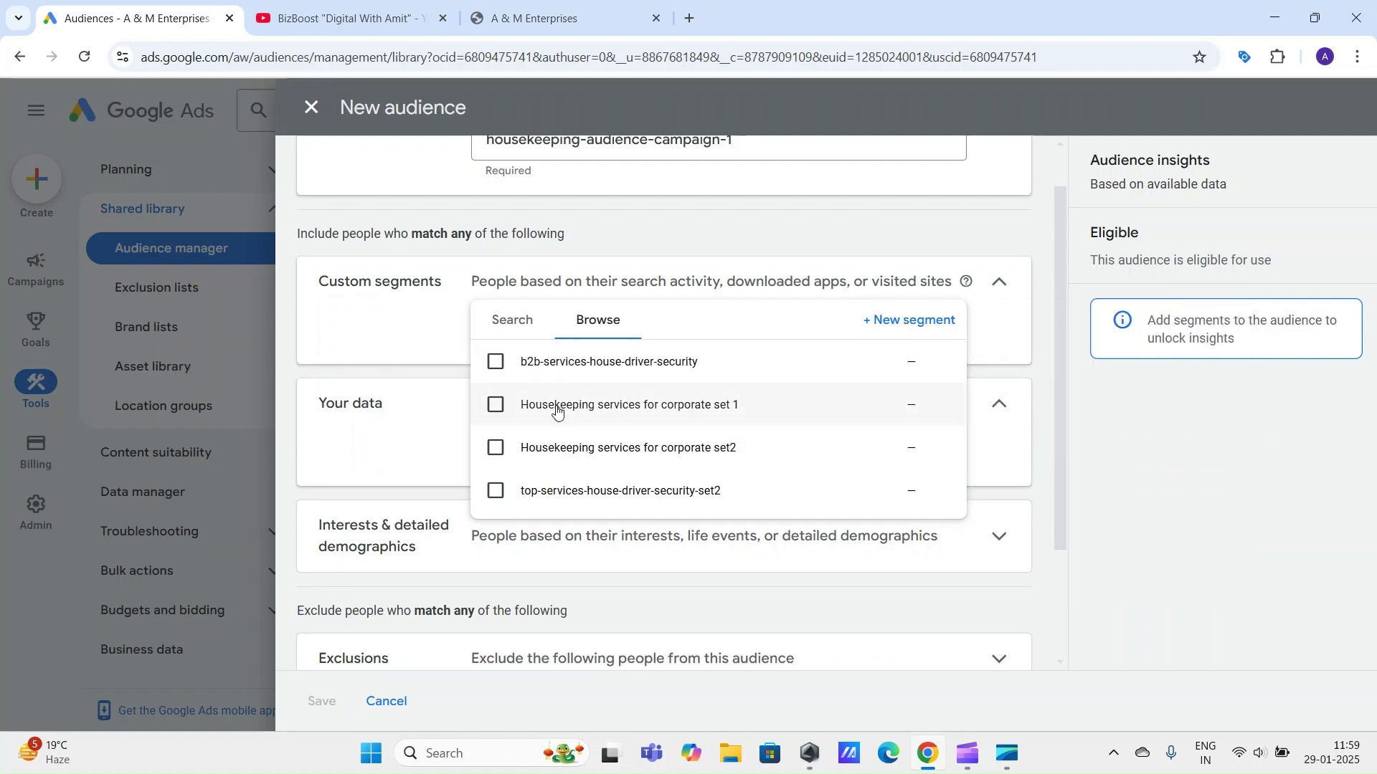
{"action": "left_click", "coordinate": [494, 406]}
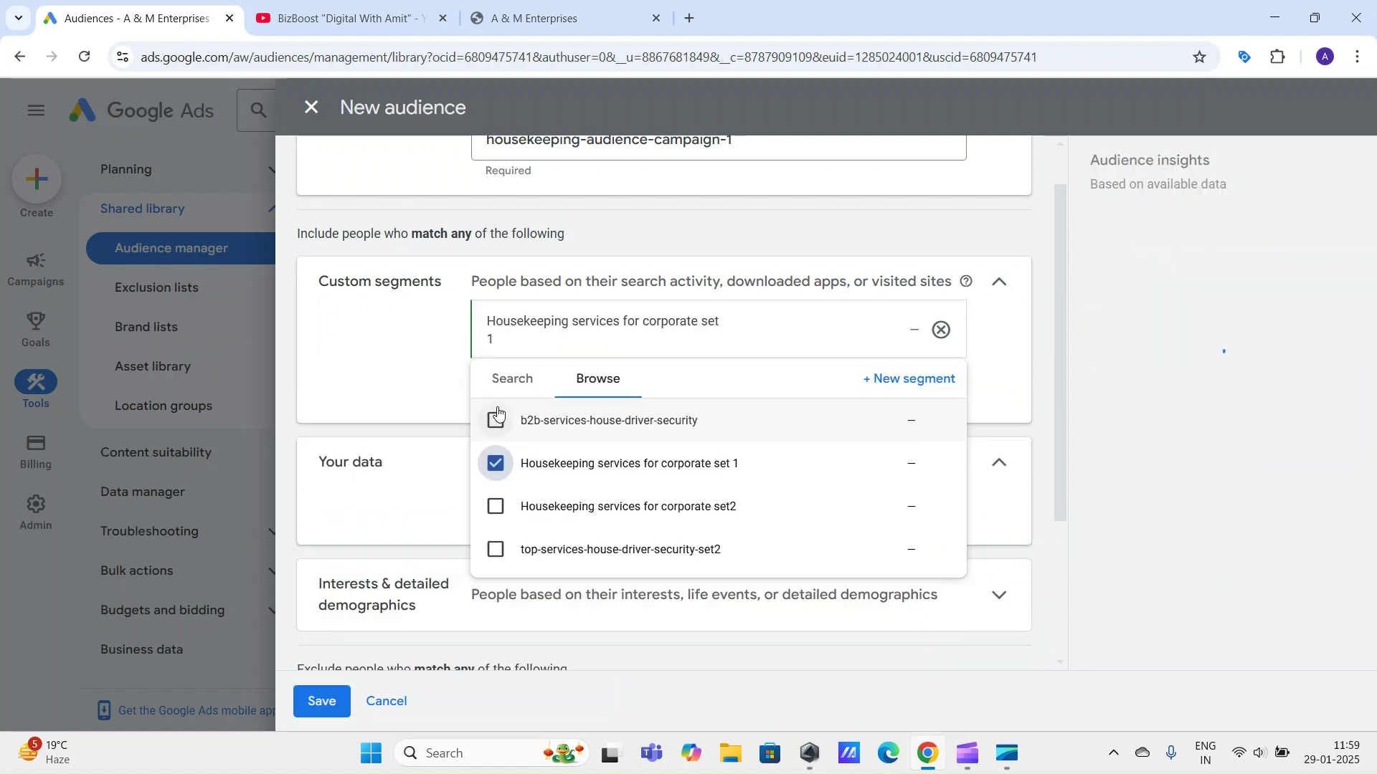
{"action": "left_click", "coordinate": [507, 515]}
{"action": "mouse_move", "coordinate": [830, 522]}
{"action": "left_click", "coordinate": [375, 406]}
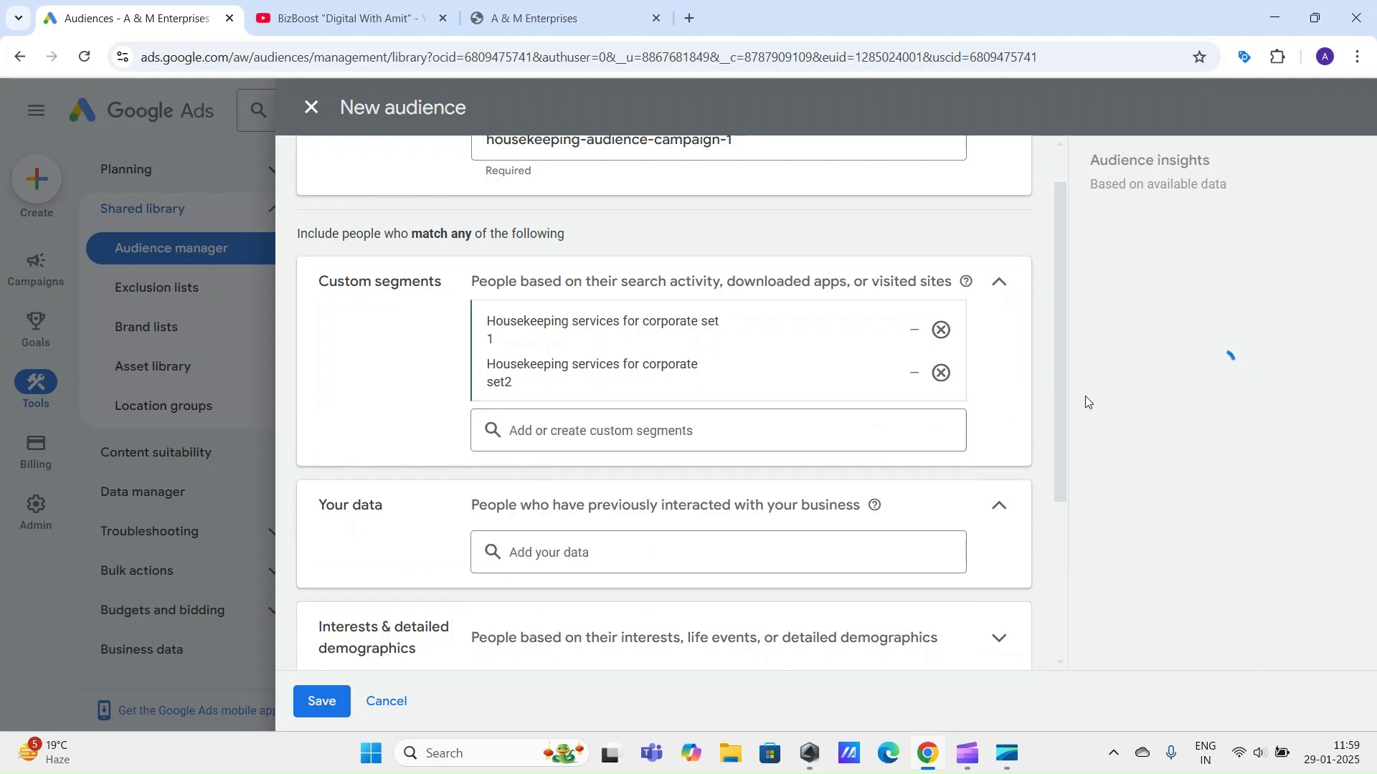
Step: Review the new audience form from its name and chosen custom segments down to the exclusions and demographics sections
{"action": "scroll", "coordinate": [1024, 442], "scroll_direction": "up", "scroll_amount": 1}
{"action": "scroll", "coordinate": [1024, 443], "scroll_direction": "down", "scroll_amount": 3}
{"action": "scroll", "coordinate": [1024, 443], "scroll_direction": "up", "scroll_amount": 3}
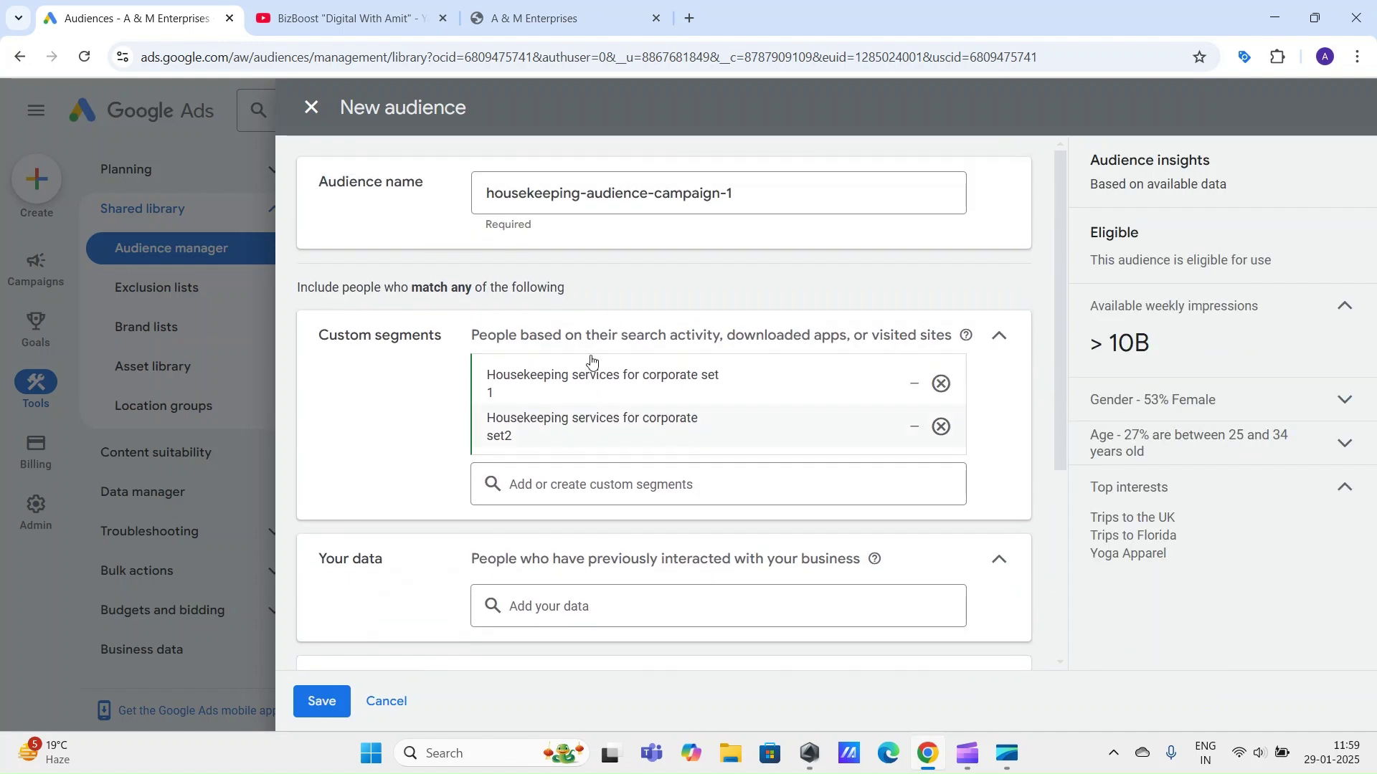
{"action": "scroll", "coordinate": [1012, 378], "scroll_direction": "down", "scroll_amount": 1}
{"action": "scroll", "coordinate": [1012, 378], "scroll_direction": "down", "scroll_amount": 3}
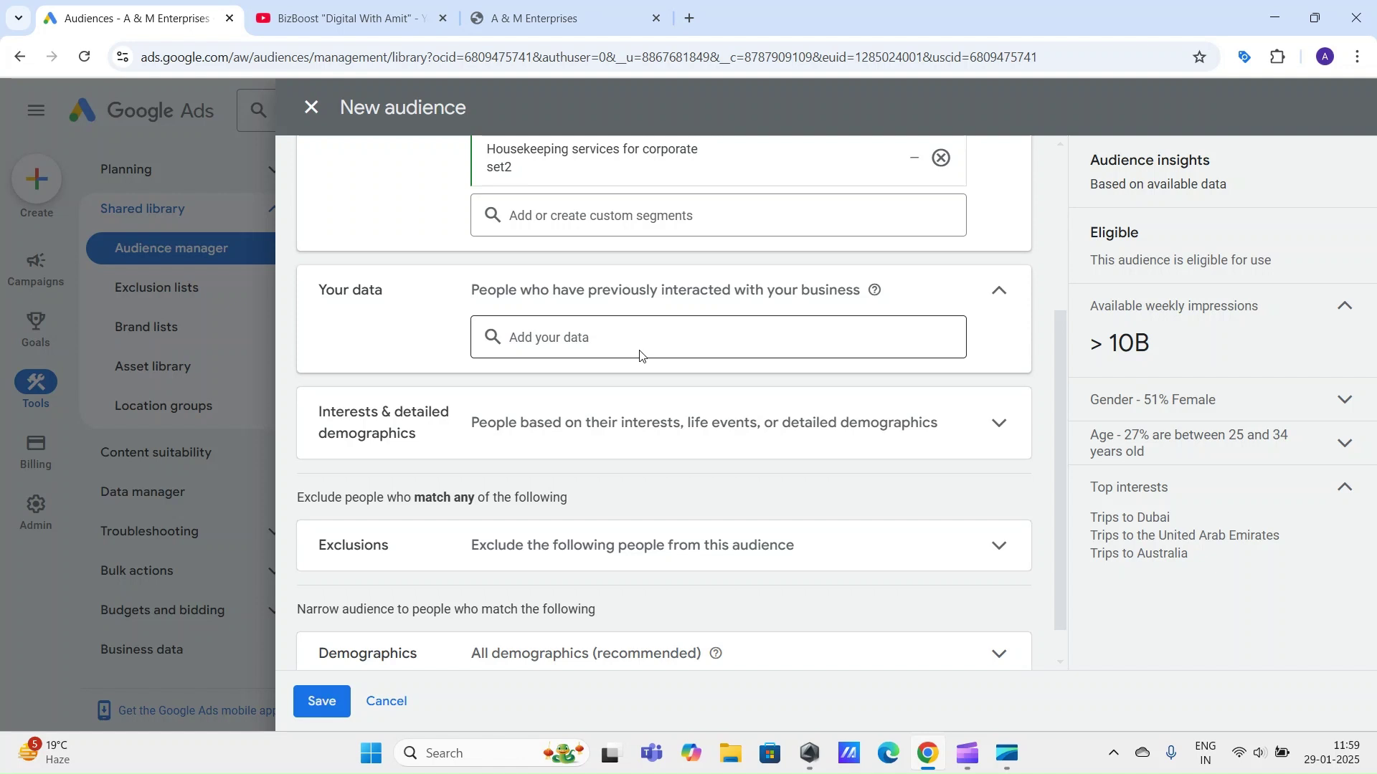
{"action": "left_click_drag", "start_coordinate": [1064, 347], "coordinate": [1065, 182]}
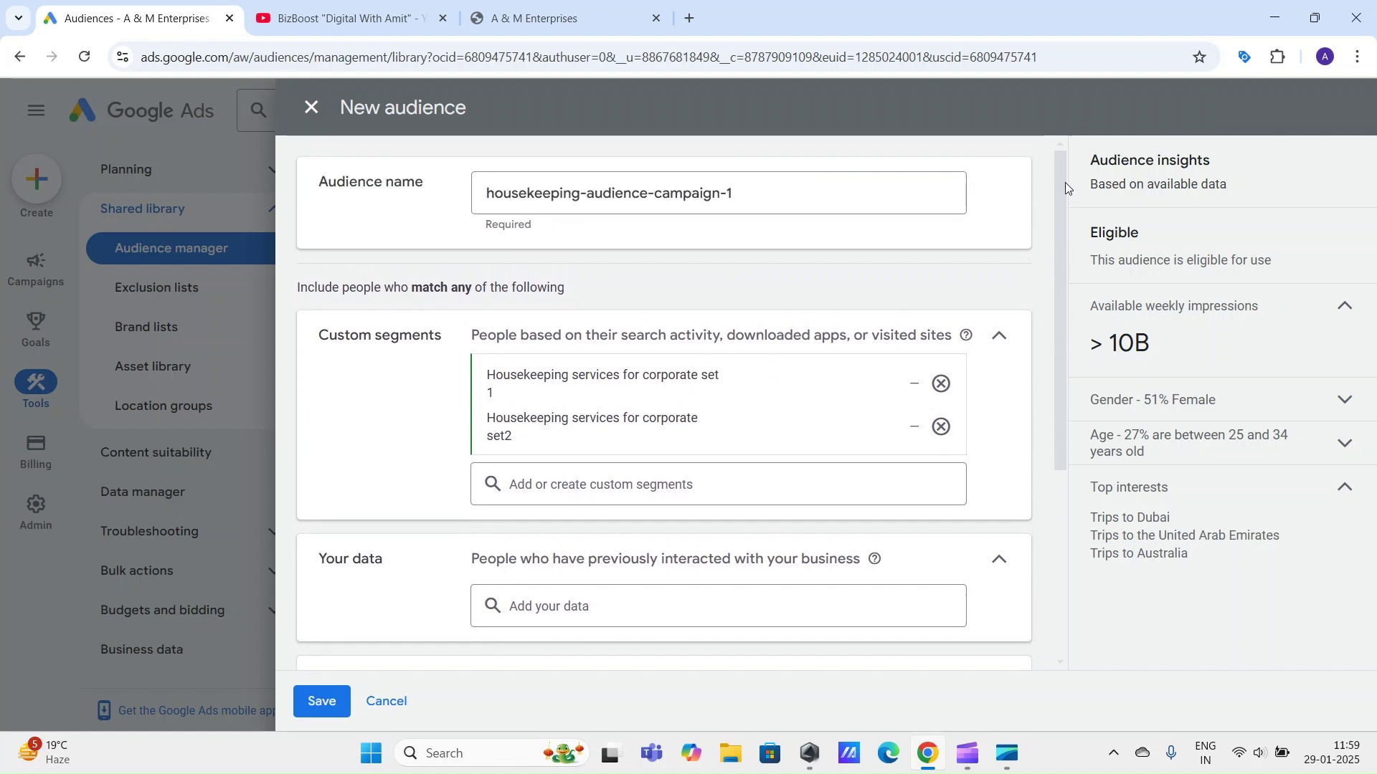
{"action": "left_click_drag", "start_coordinate": [811, 197], "coordinate": [411, 175]}
{"action": "left_click", "coordinate": [1048, 287]}
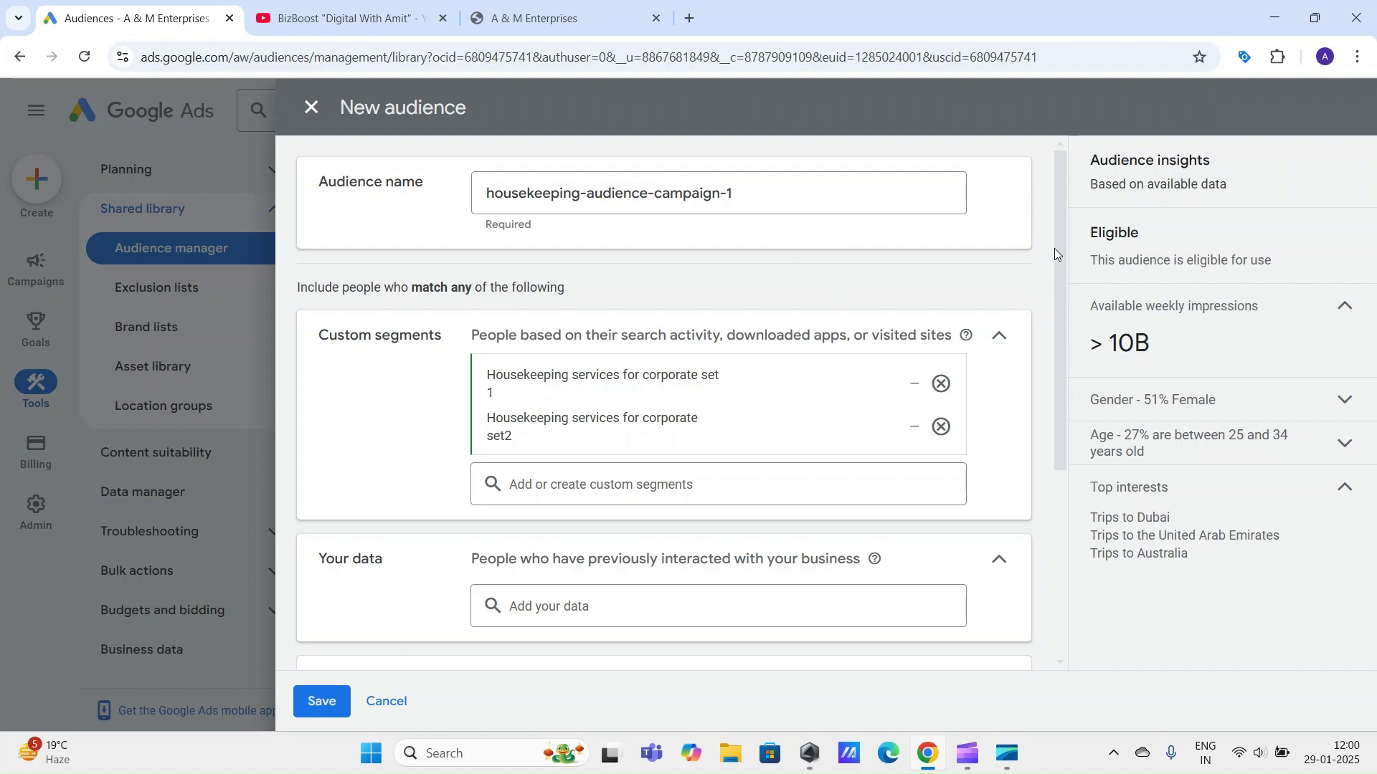
Step: Browse the Your data segments offered under Custom combination and Website visitors
{"action": "left_click_drag", "start_coordinate": [1060, 245], "coordinate": [1067, 399]}
{"action": "left_click", "coordinate": [623, 364]}
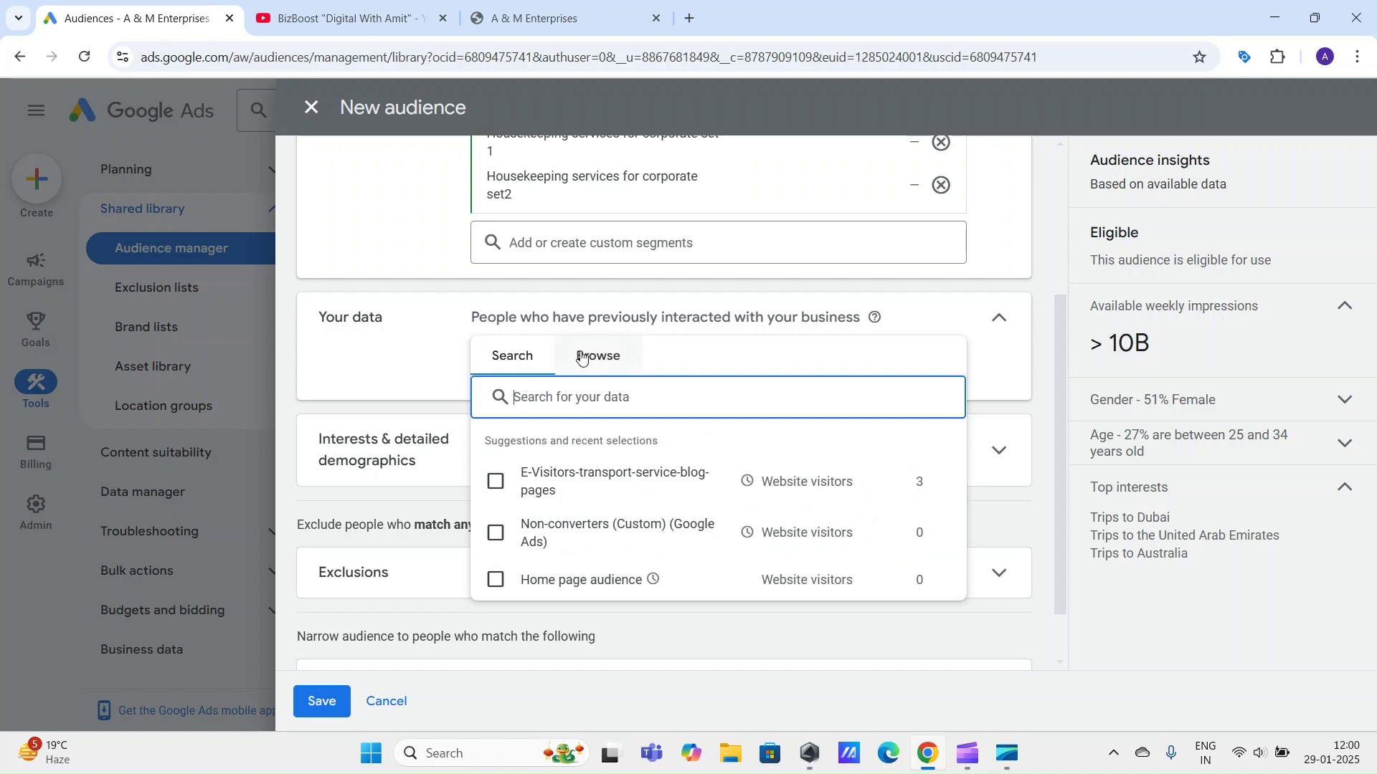
{"action": "left_click", "coordinate": [595, 356]}
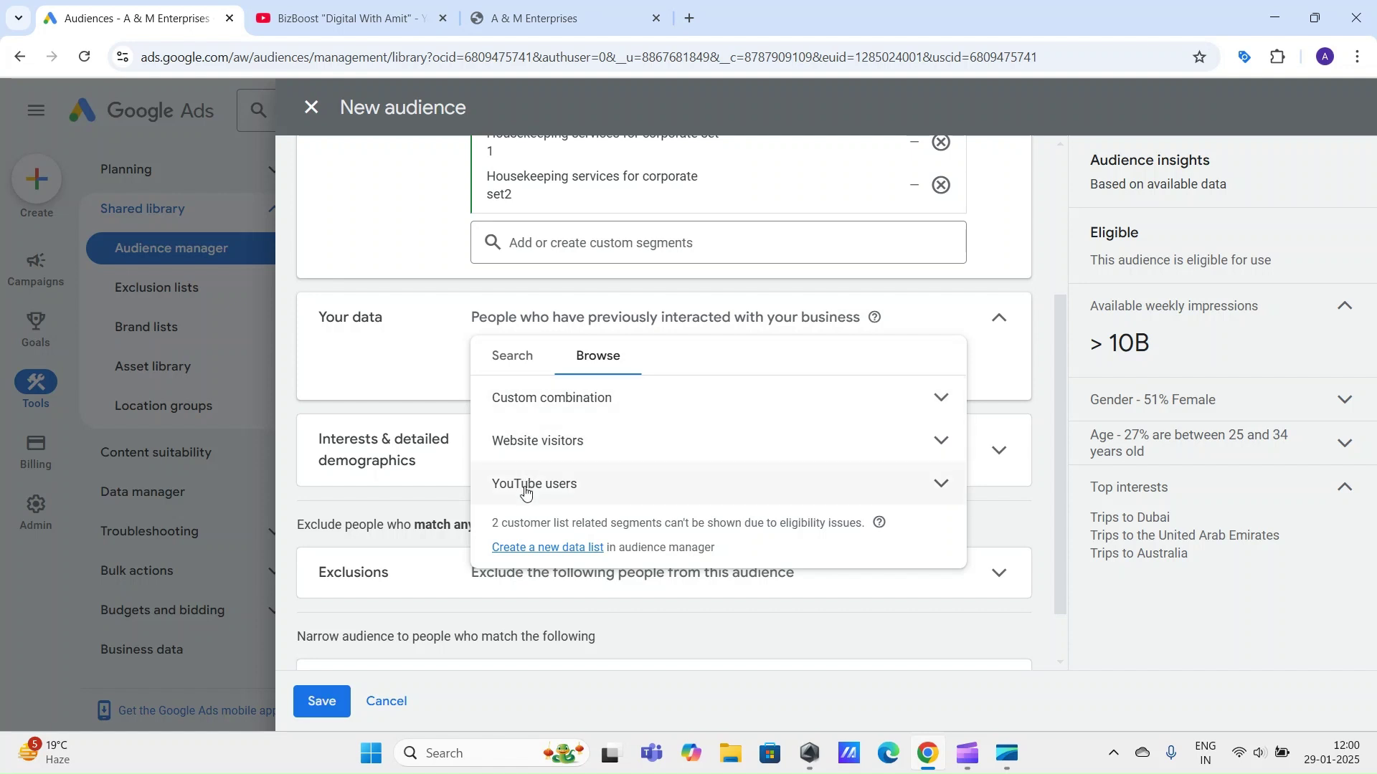
{"action": "left_click", "coordinate": [931, 406]}
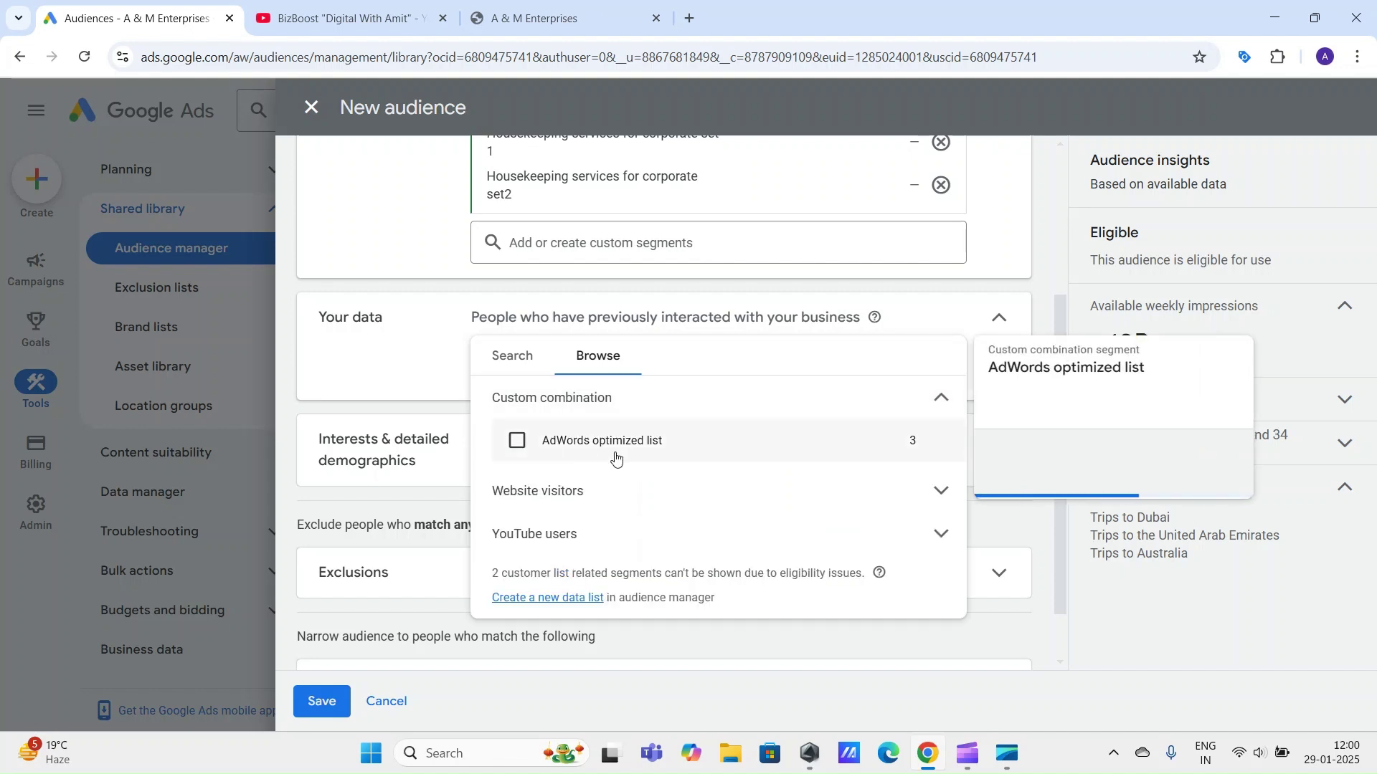
{"action": "left_click", "coordinate": [936, 406]}
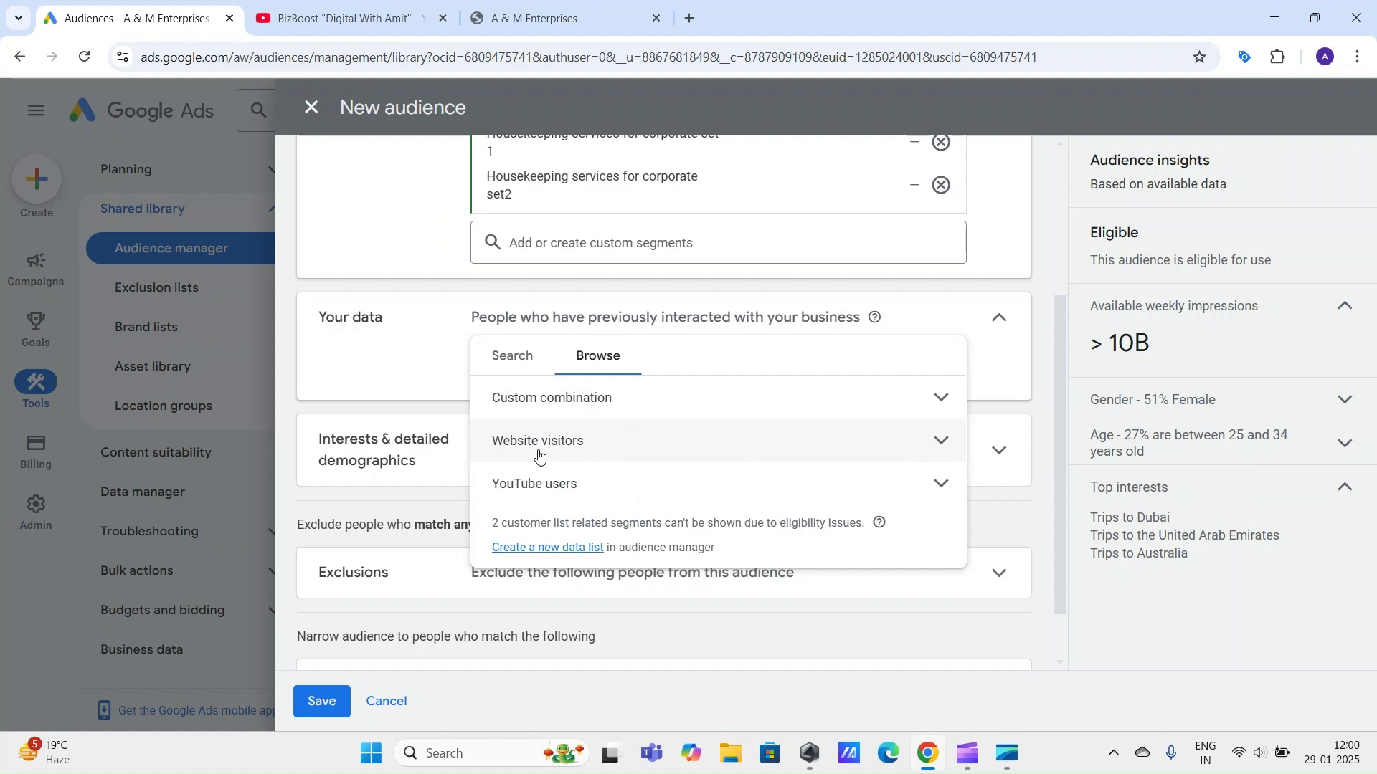
{"action": "left_click", "coordinate": [921, 439]}
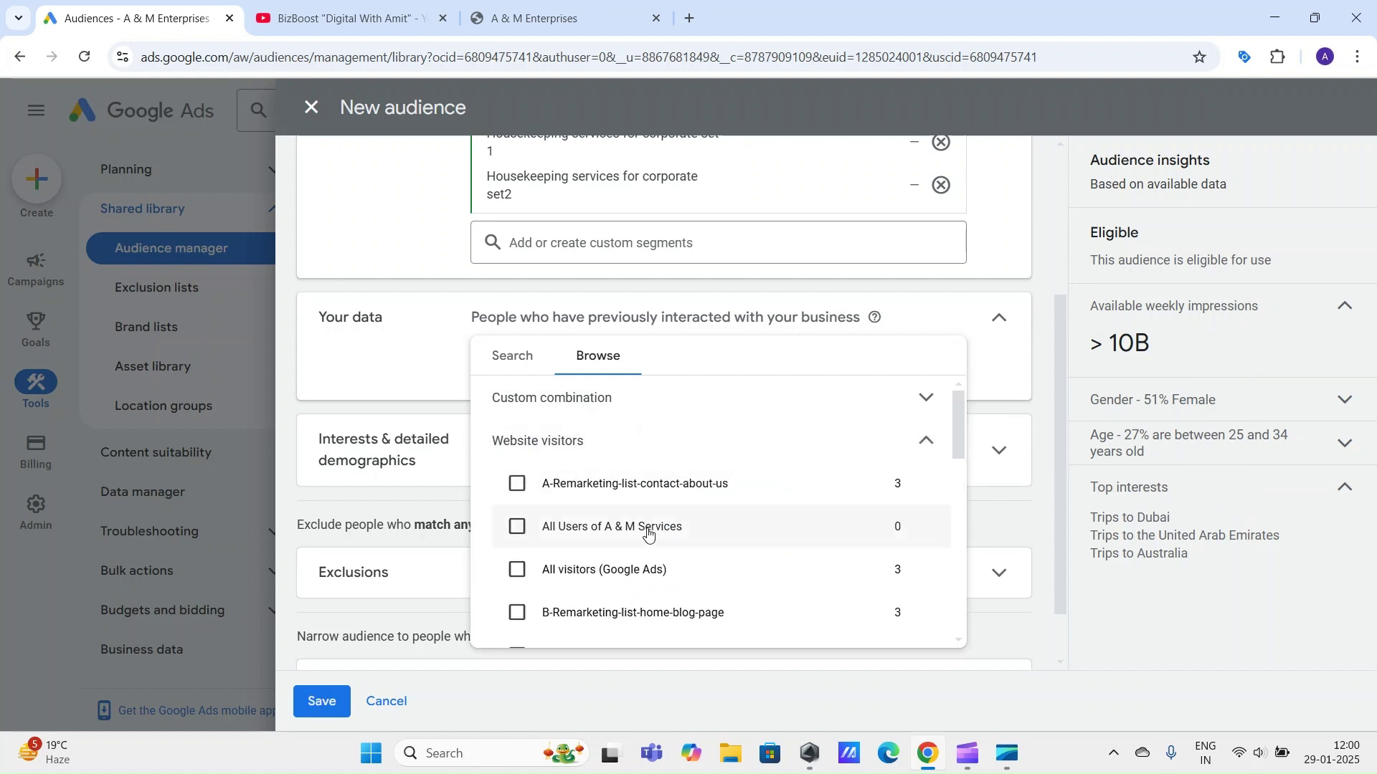
{"action": "mouse_move", "coordinate": [646, 526]}
{"action": "scroll", "coordinate": [631, 504], "scroll_direction": "down", "scroll_amount": 1}
{"action": "scroll", "coordinate": [616, 499], "scroll_direction": "down", "scroll_amount": 8}
{"action": "scroll", "coordinate": [606, 499], "scroll_direction": "up", "scroll_amount": 5}
{"action": "scroll", "coordinate": [609, 502], "scroll_direction": "up", "scroll_amount": 4}
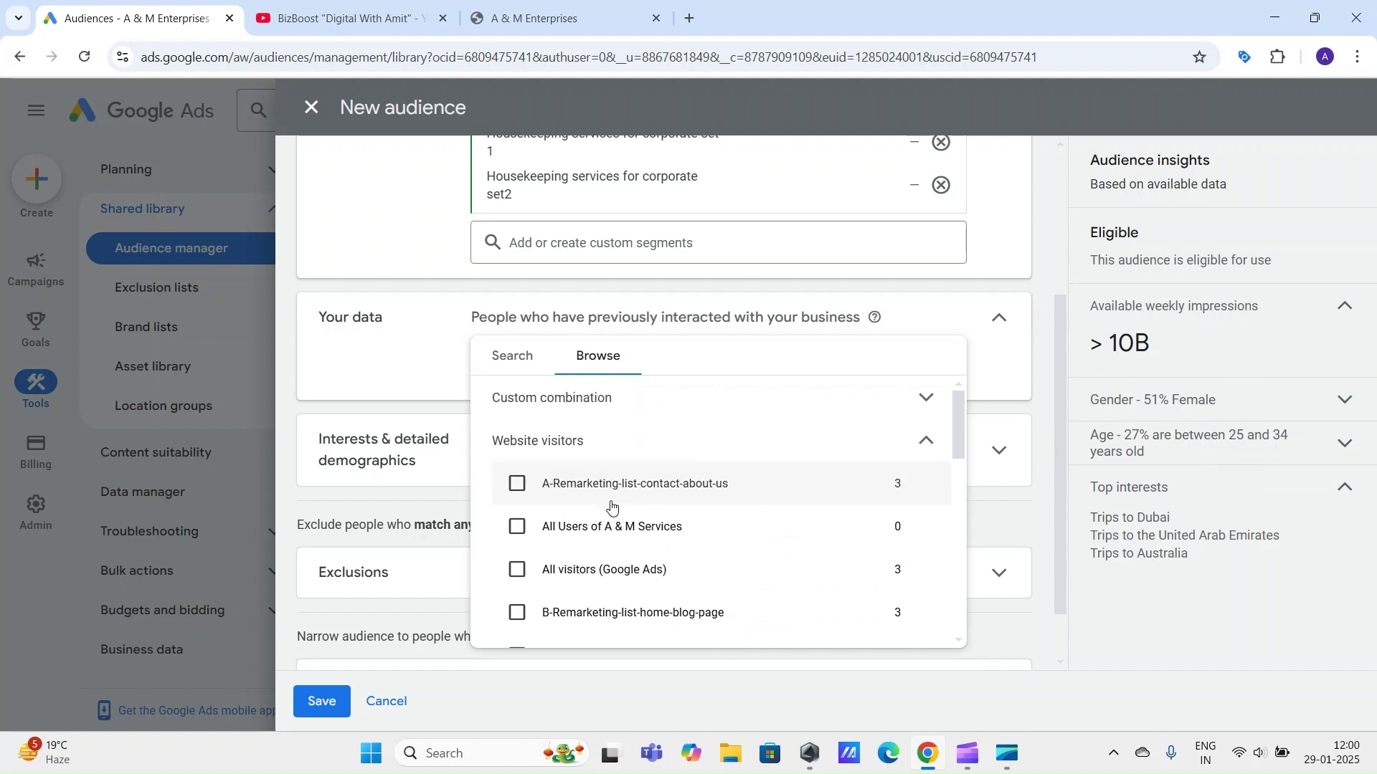
{"action": "left_click", "coordinate": [923, 442]}
Step: View the details of youtube-remarketing-list-1 among the YouTube users segments and close the segment list
{"action": "left_click", "coordinate": [728, 490]}
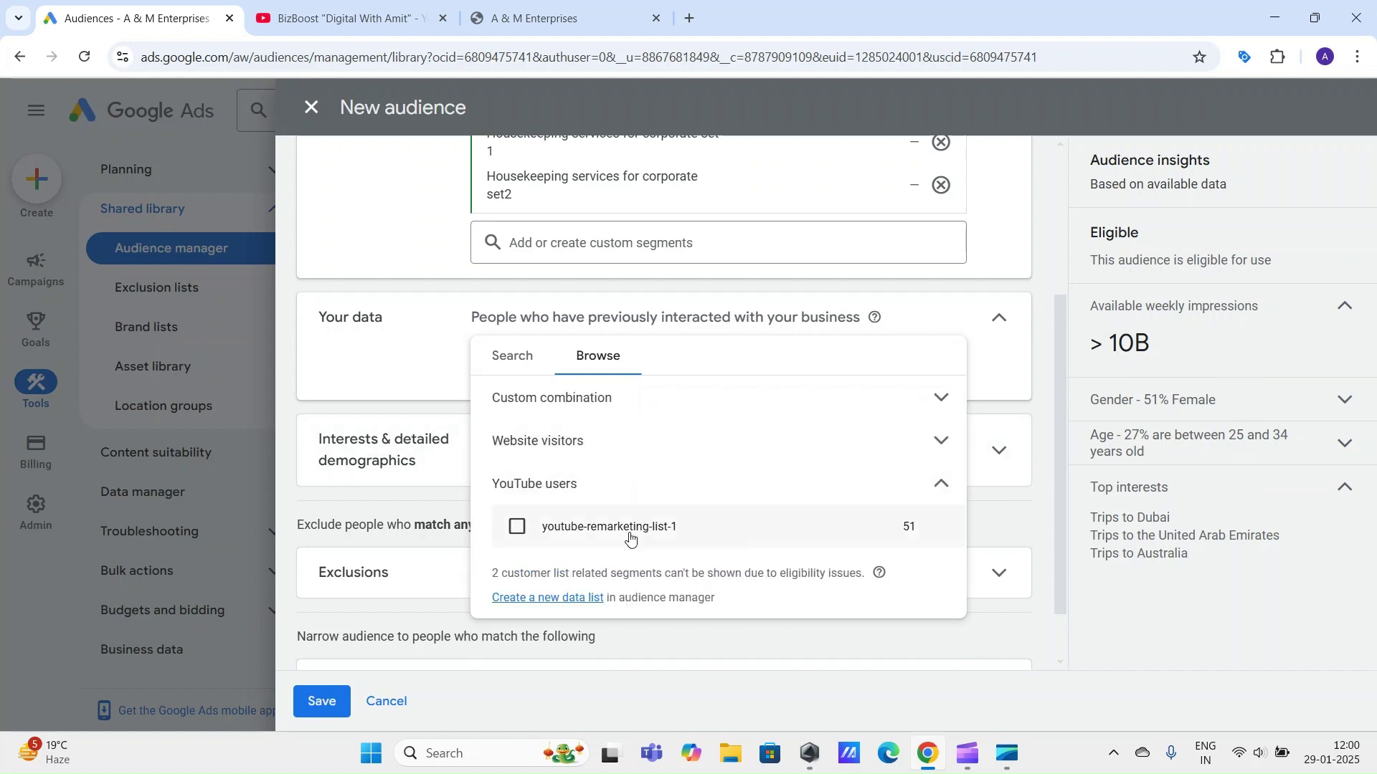
{"action": "mouse_move", "coordinate": [574, 532]}
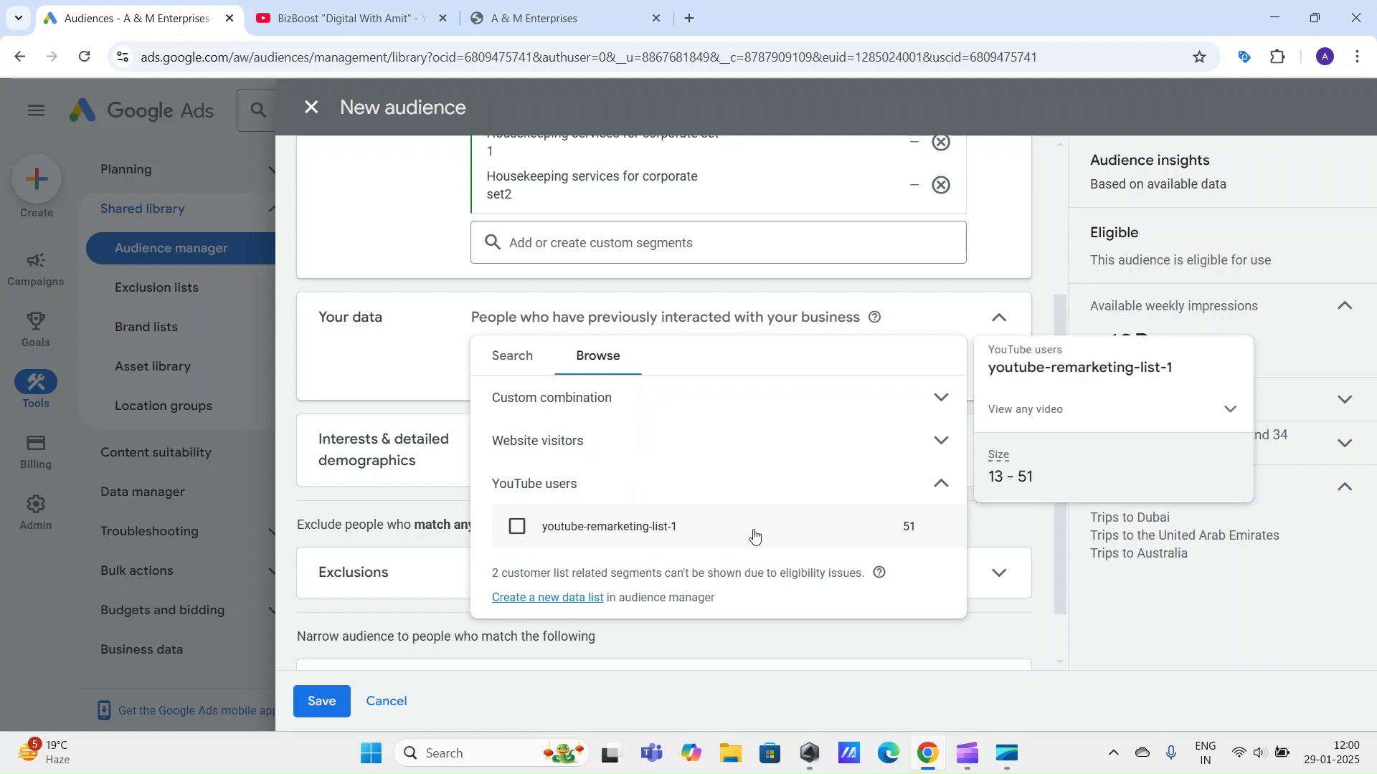
{"action": "left_click", "coordinate": [941, 493]}
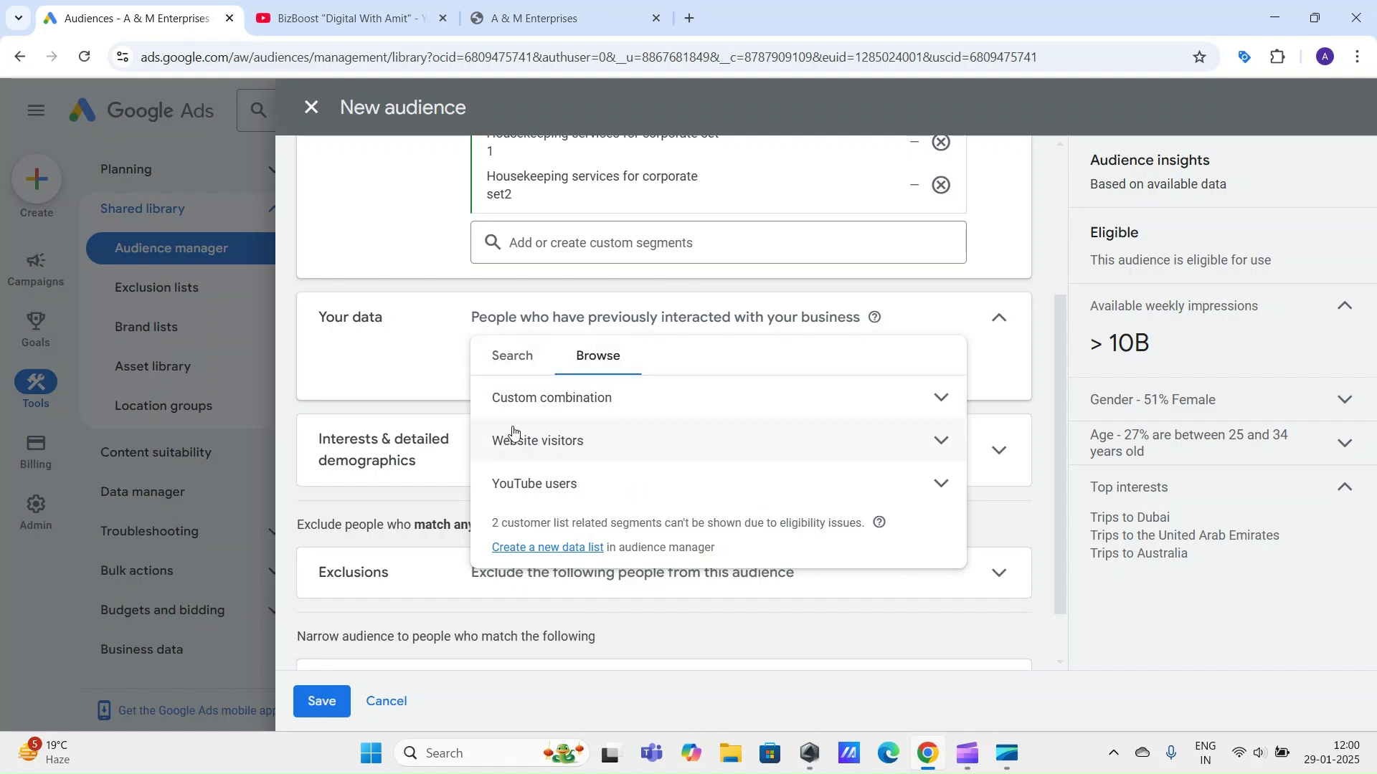
{"action": "left_click", "coordinate": [329, 366]}
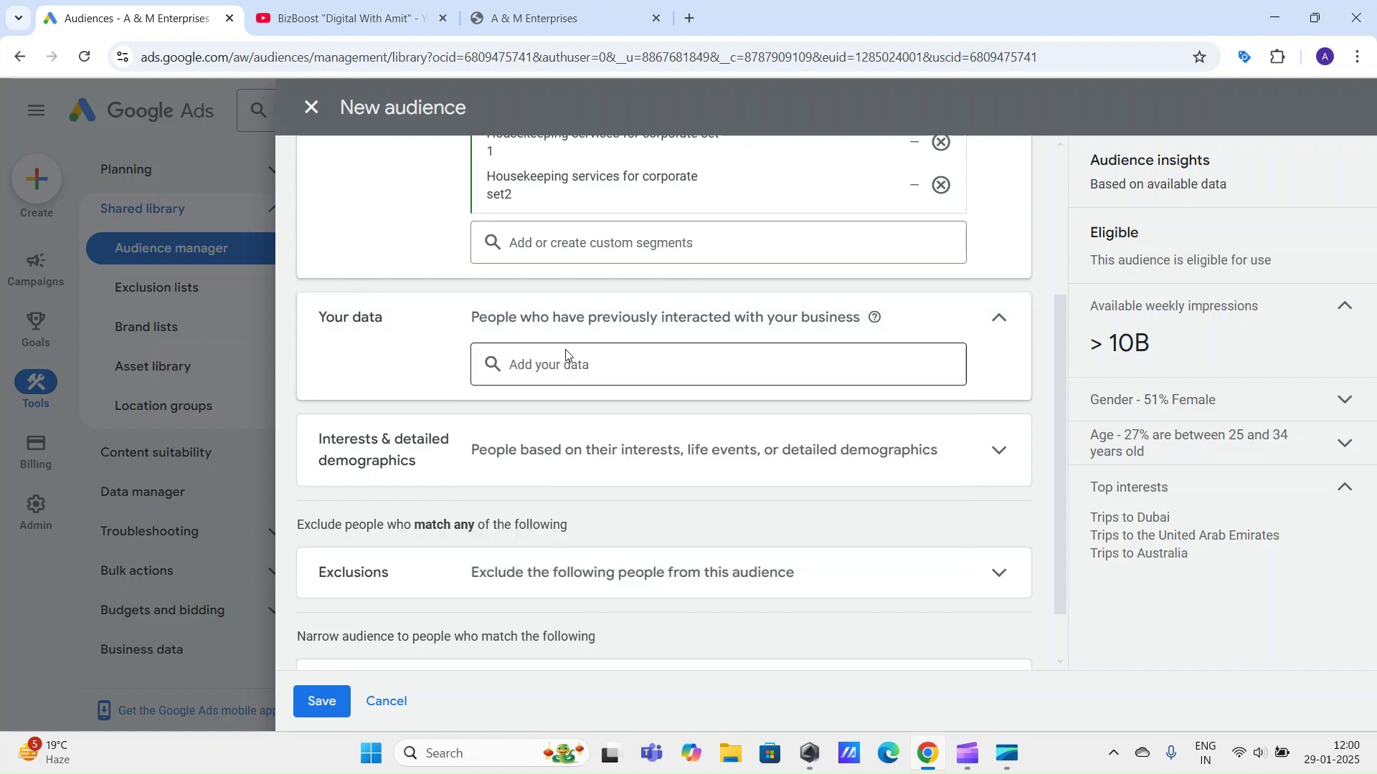
Step: Add the website visitors segment "B-Remarketing-list-home-blog-page" to the audience's Your data section
{"action": "left_click", "coordinate": [631, 357]}
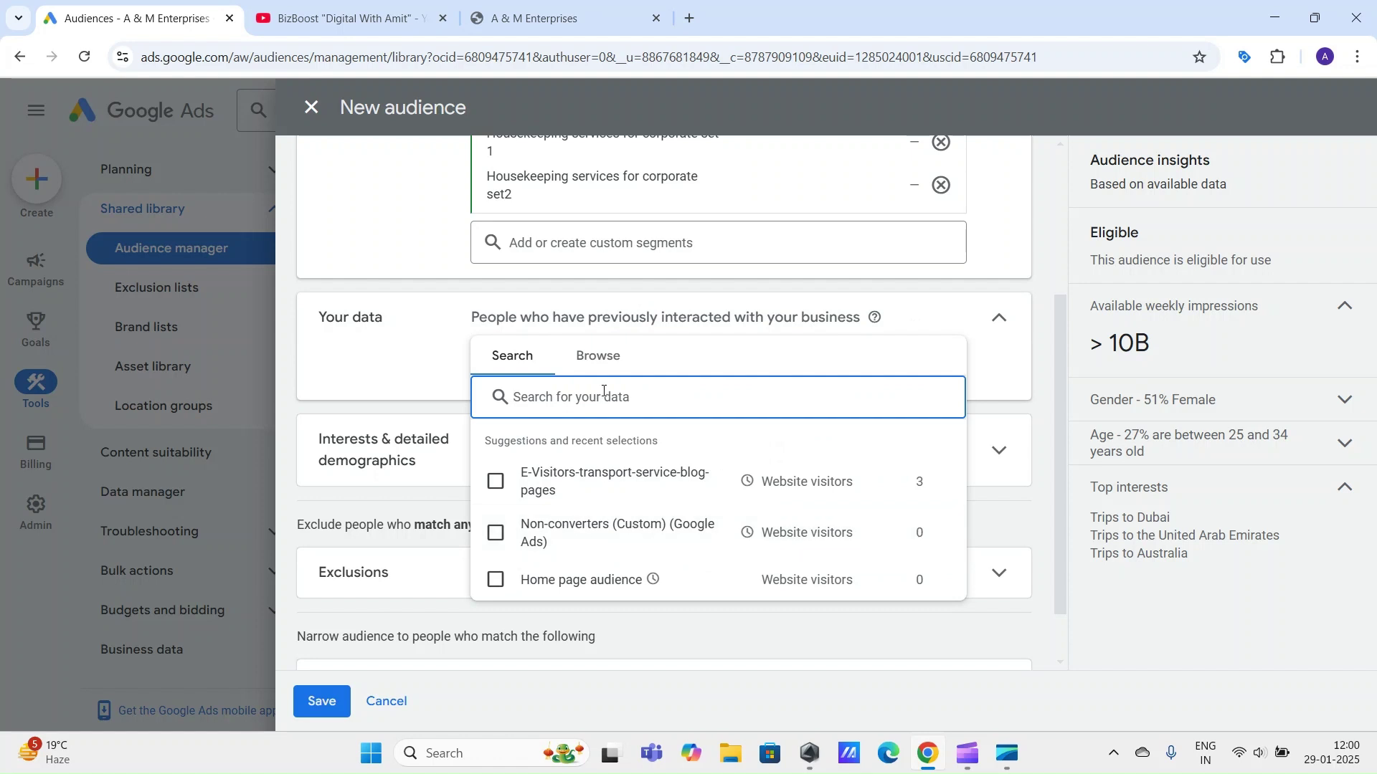
{"action": "left_click", "coordinate": [599, 359]}
{"action": "left_click", "coordinate": [578, 442]}
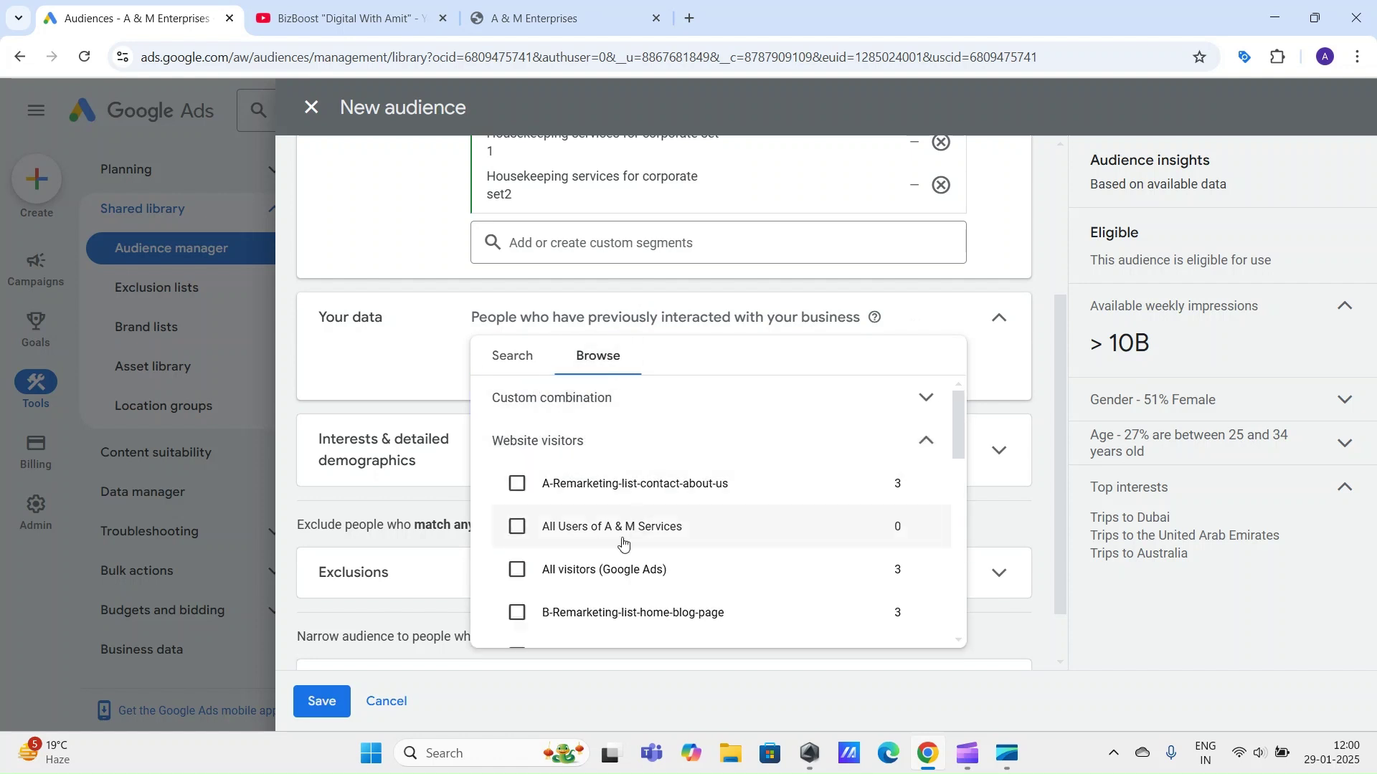
{"action": "scroll", "coordinate": [645, 550], "scroll_direction": "down", "scroll_amount": 1}
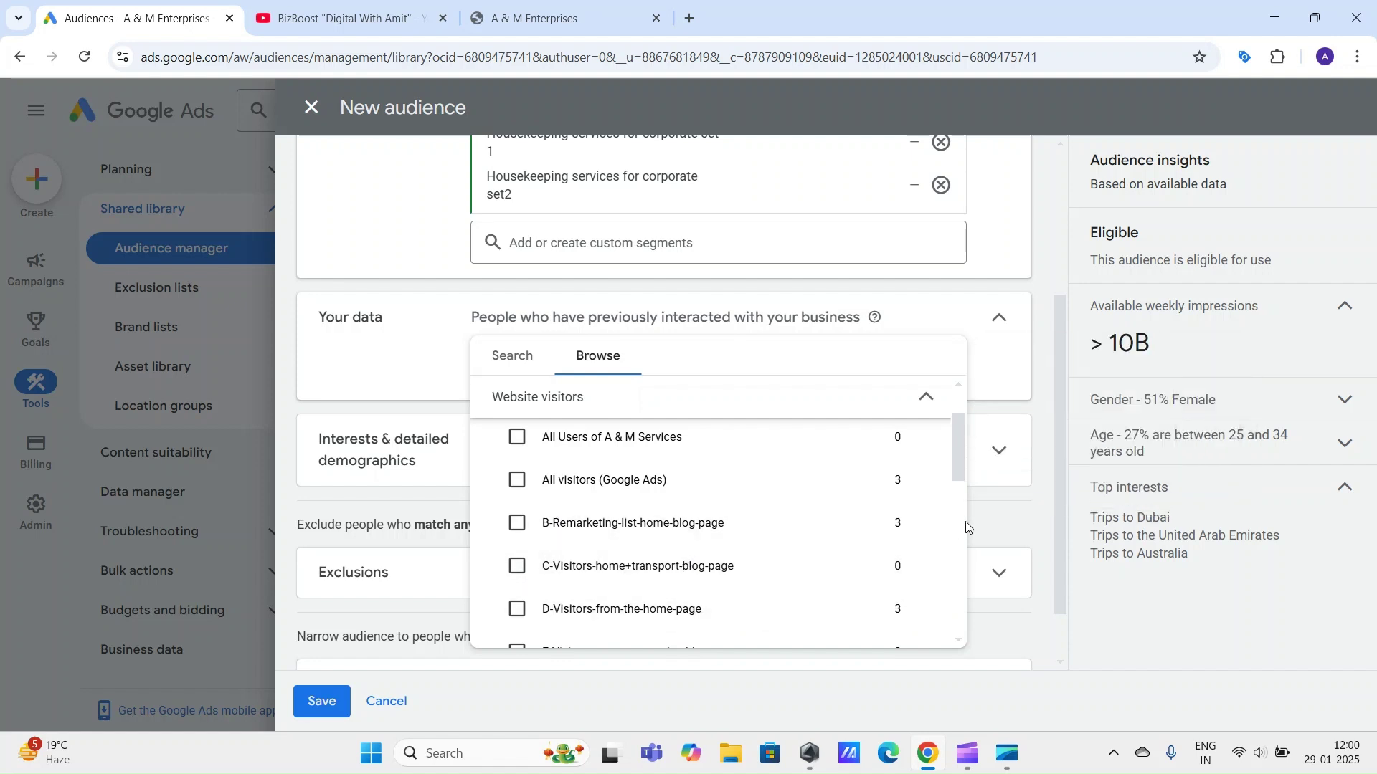
{"action": "scroll", "coordinate": [866, 571], "scroll_direction": "up", "scroll_amount": 2}
{"action": "mouse_move", "coordinate": [872, 561]}
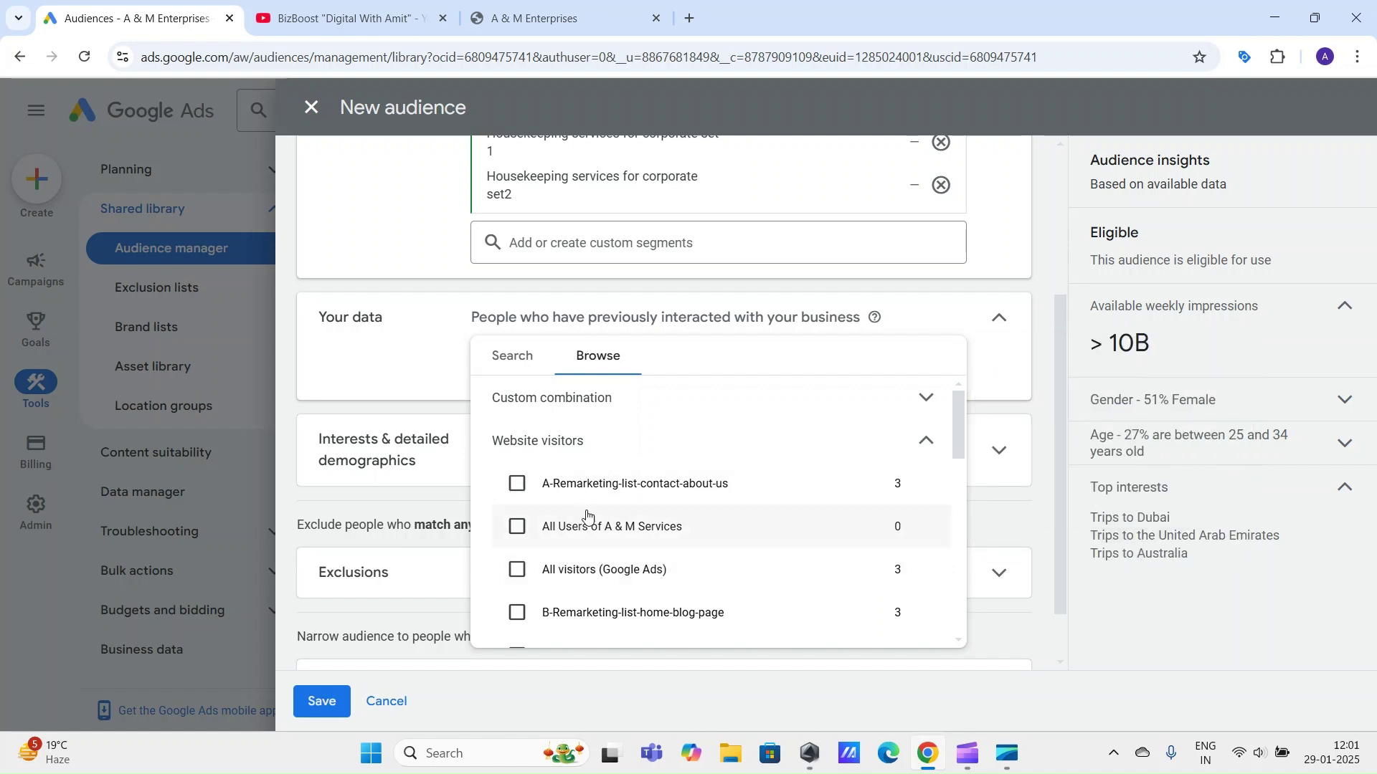
{"action": "left_click", "coordinate": [517, 614]}
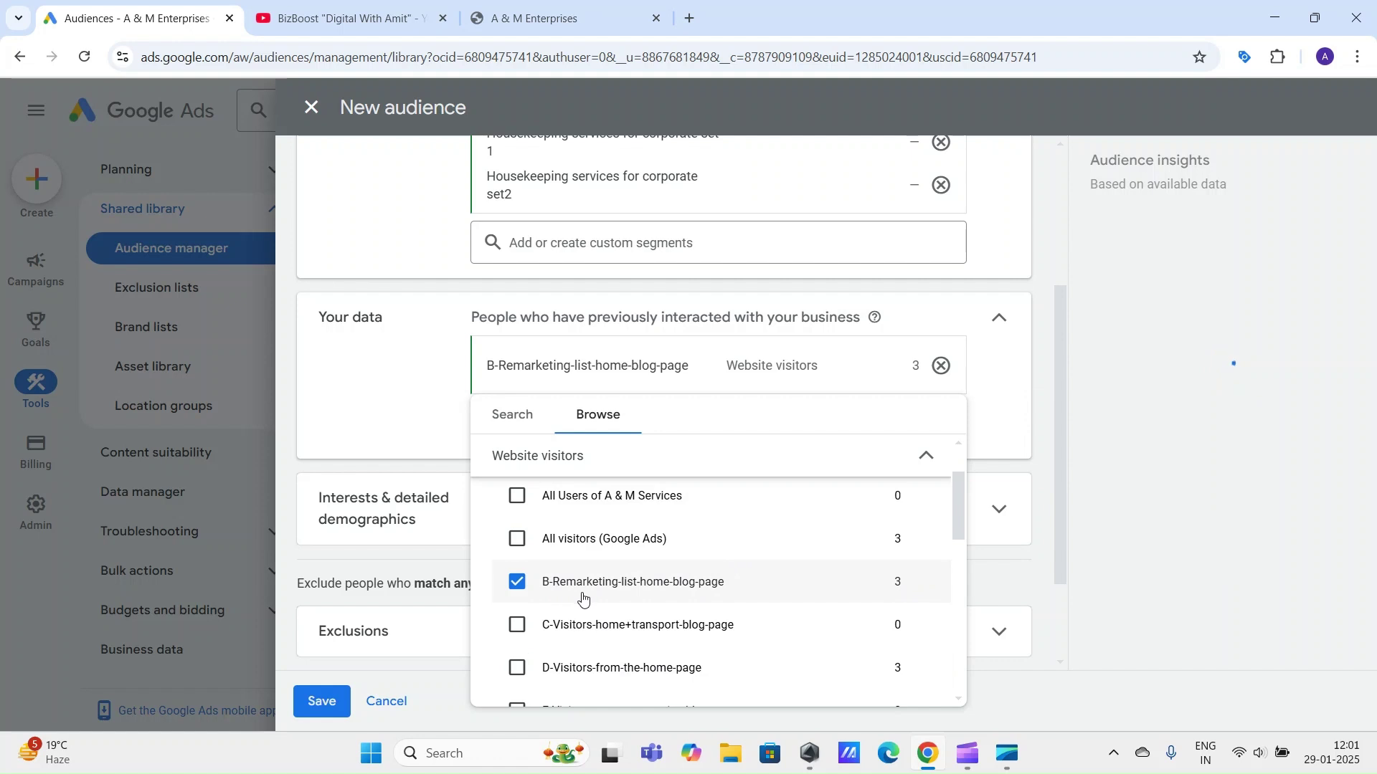
Step: Examine the added remarketing list's details and the other website visitors segments, and close the segment list
{"action": "mouse_move", "coordinate": [599, 594]}
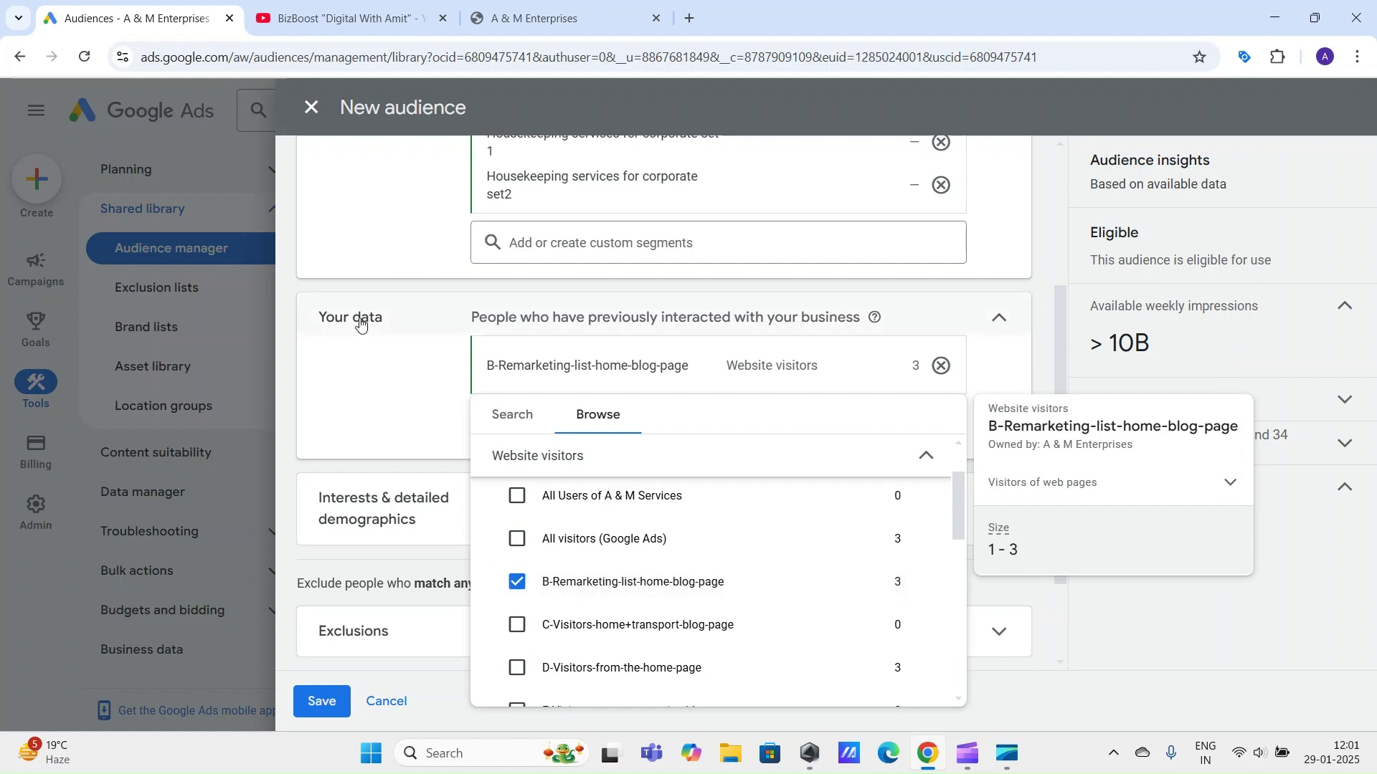
{"action": "mouse_move", "coordinate": [842, 375]}
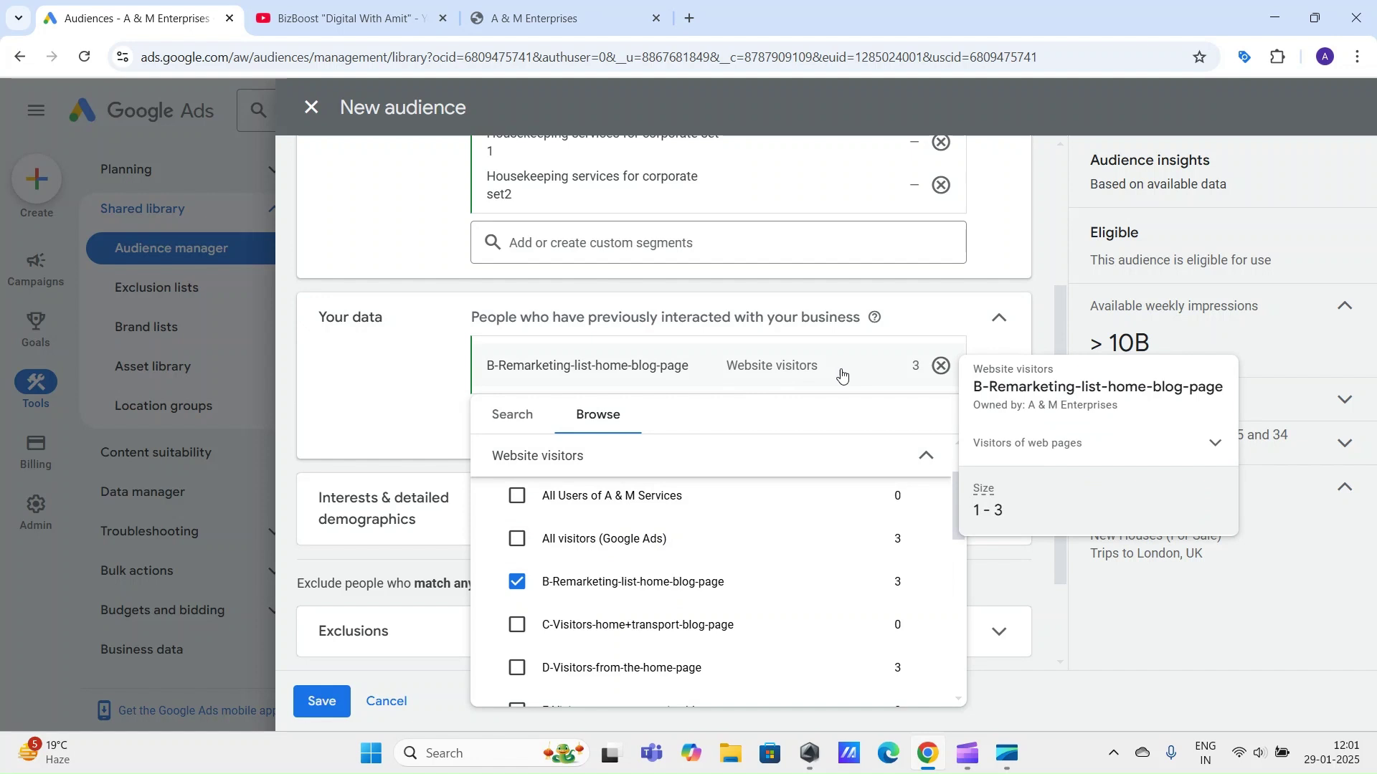
{"action": "scroll", "coordinate": [624, 606], "scroll_direction": "down", "scroll_amount": 5}
{"action": "scroll", "coordinate": [620, 606], "scroll_direction": "down", "scroll_amount": 3}
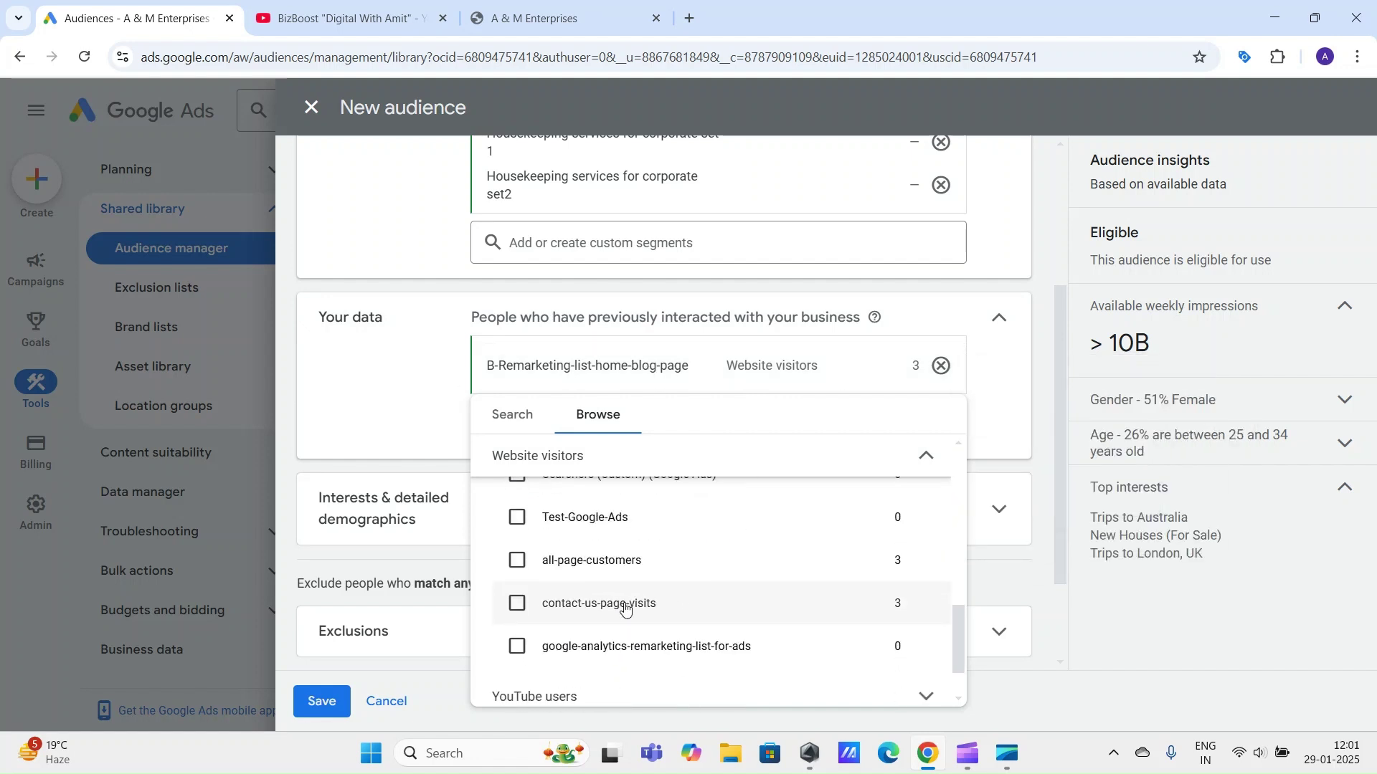
{"action": "scroll", "coordinate": [630, 614], "scroll_direction": "up", "scroll_amount": 5}
{"action": "mouse_move", "coordinate": [667, 627]}
{"action": "scroll", "coordinate": [669, 629], "scroll_direction": "up", "scroll_amount": 2}
{"action": "scroll", "coordinate": [668, 628], "scroll_direction": "down", "scroll_amount": 1}
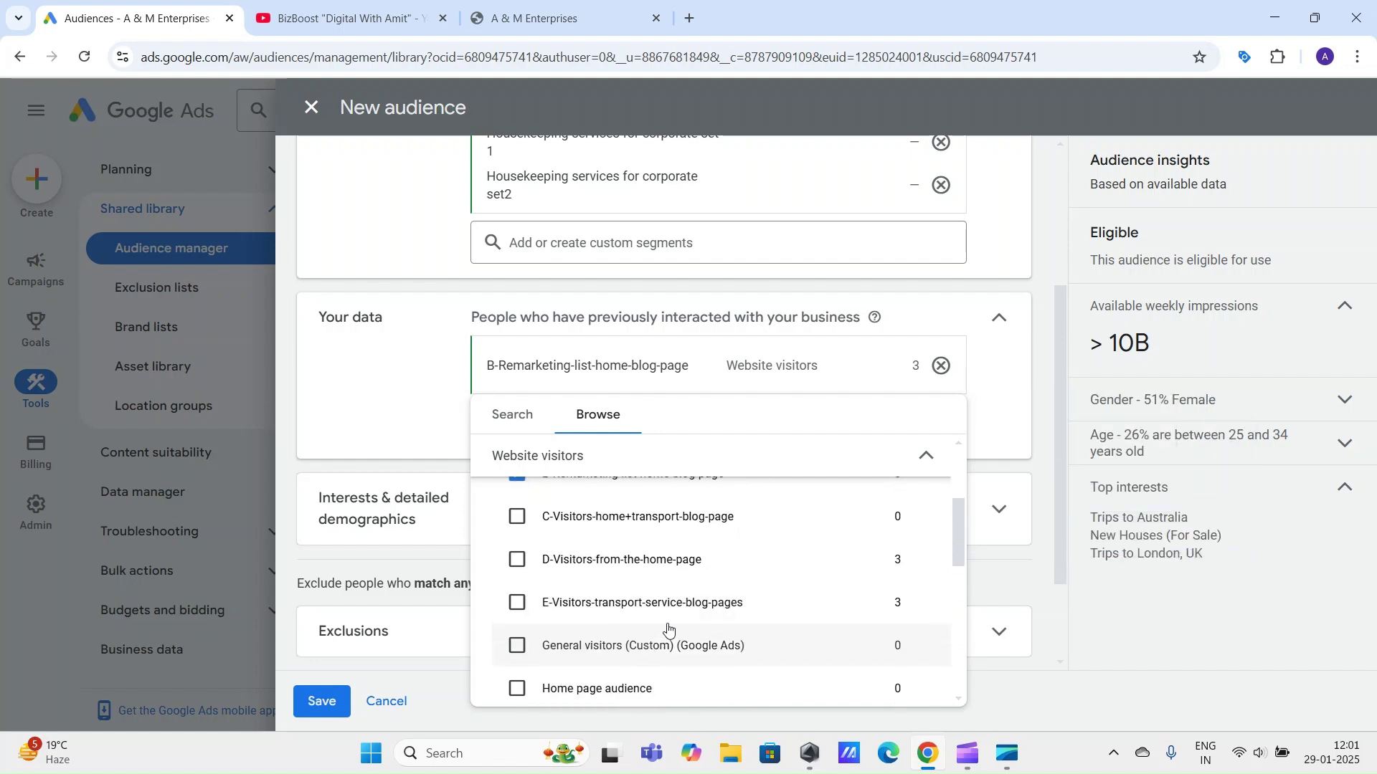
{"action": "scroll", "coordinate": [669, 630], "scroll_direction": "up", "scroll_amount": 3}
{"action": "scroll", "coordinate": [702, 628], "scroll_direction": "down", "scroll_amount": 2}
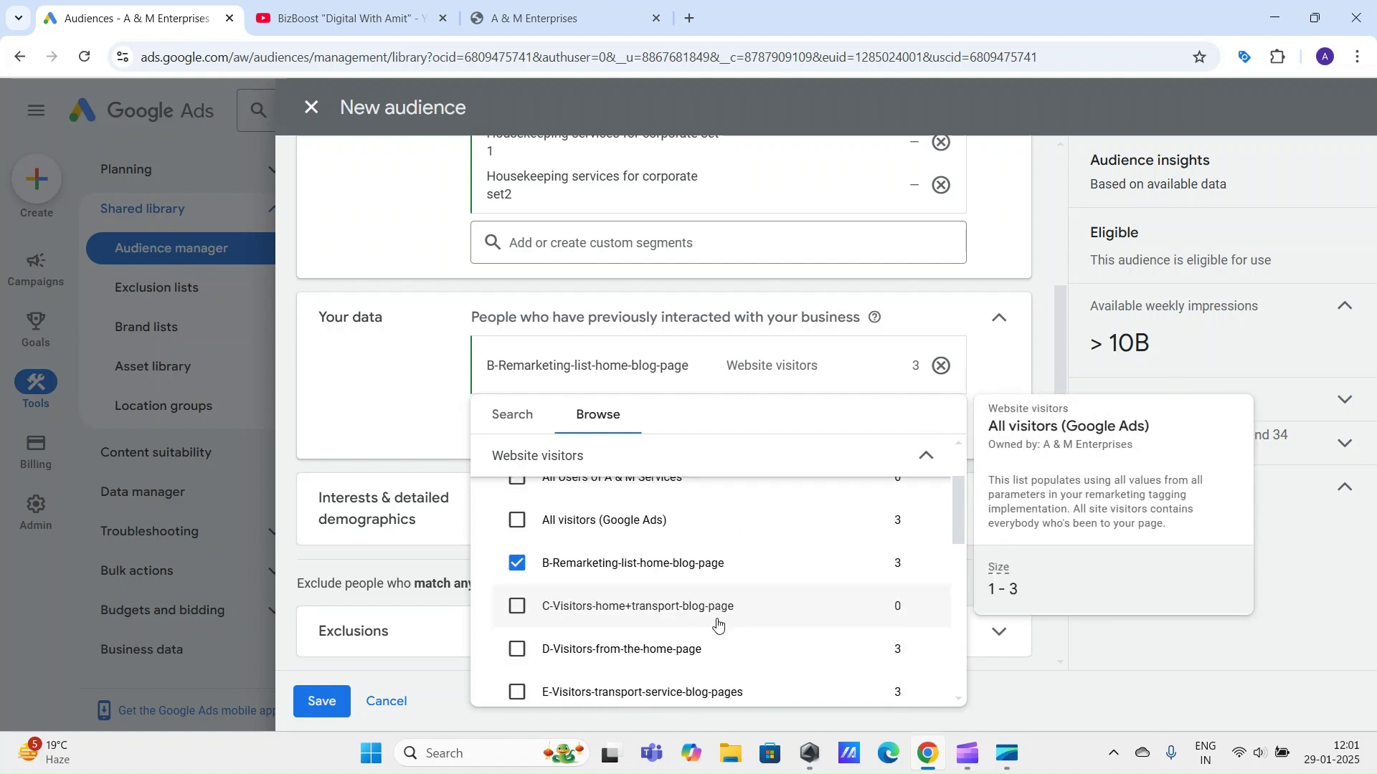
{"action": "left_click", "coordinate": [478, 397]}
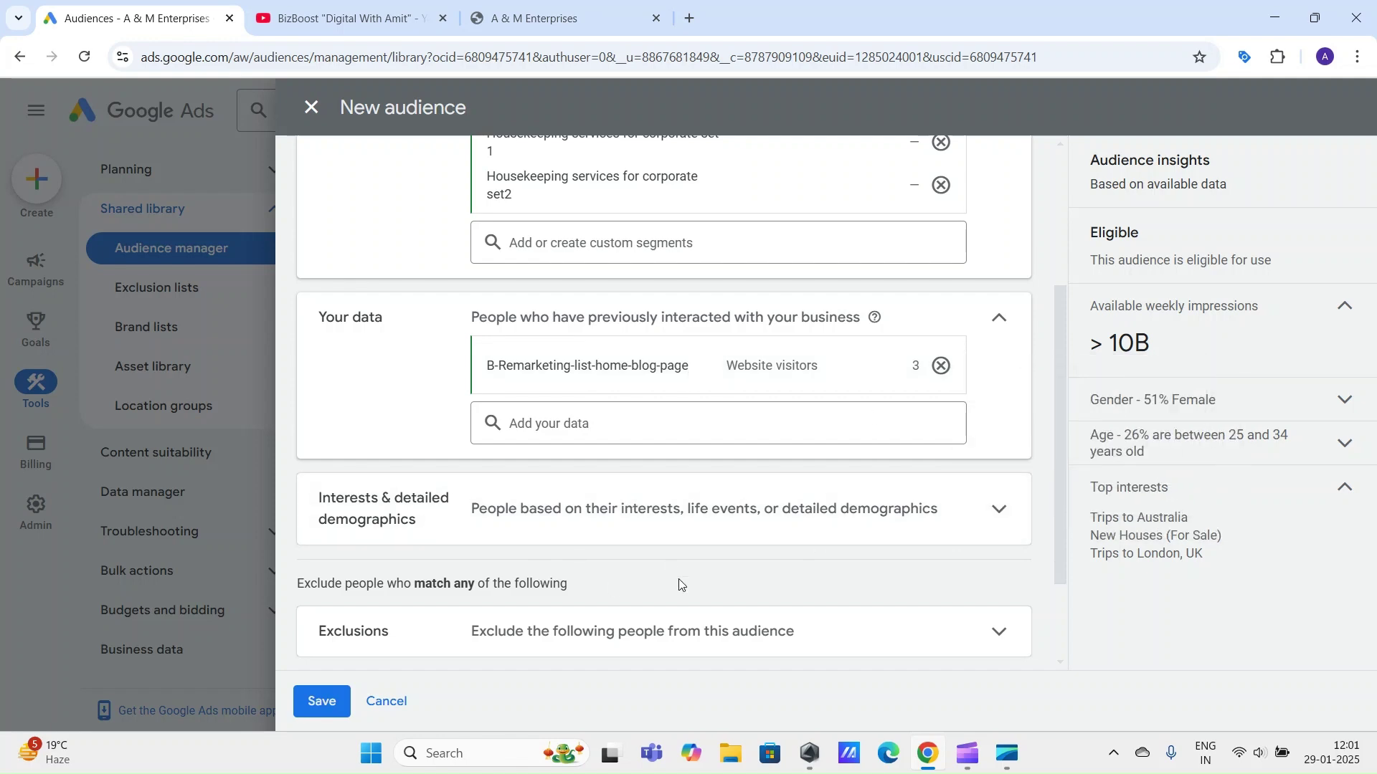
Step: Open the category browser in the audience's Interests & detailed demographics section
{"action": "scroll", "coordinate": [680, 585], "scroll_direction": "up", "scroll_amount": 3}
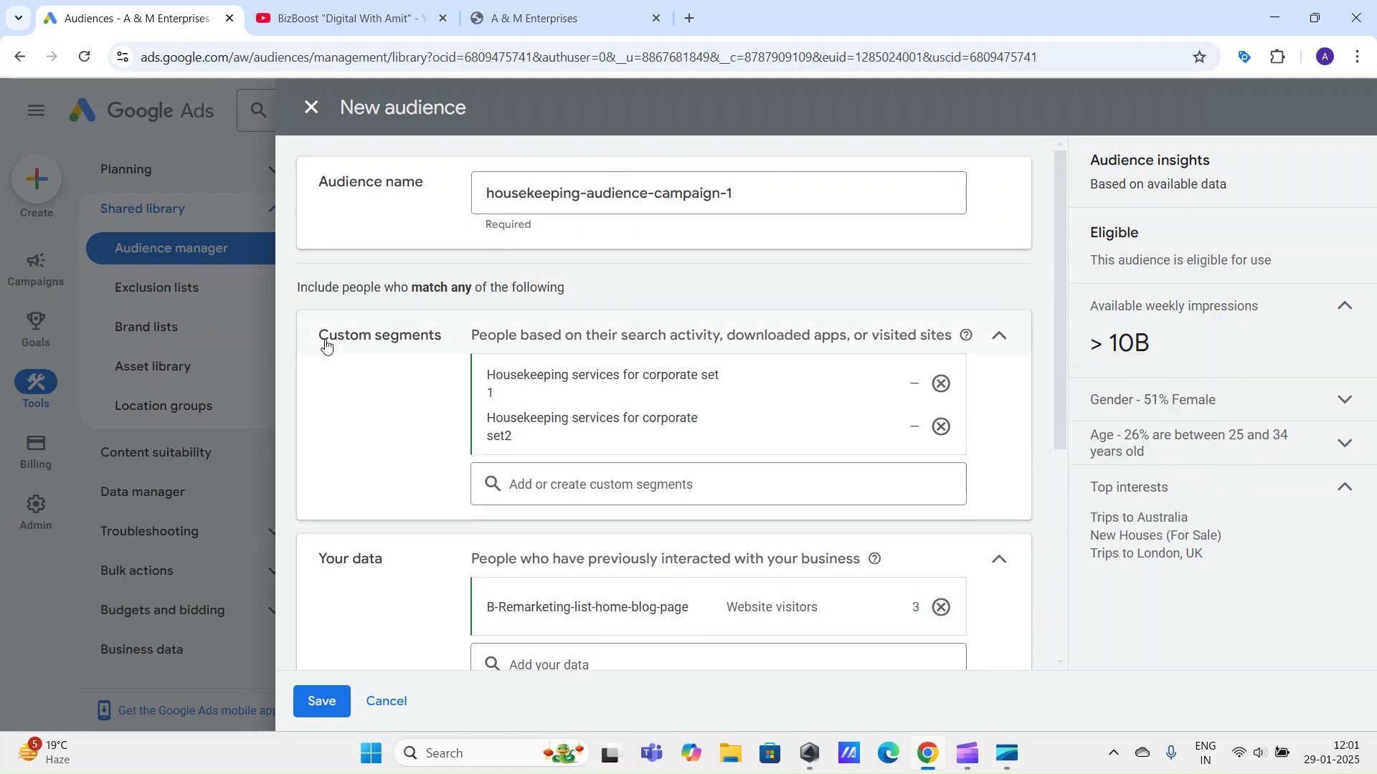
{"action": "mouse_move", "coordinate": [526, 420]}
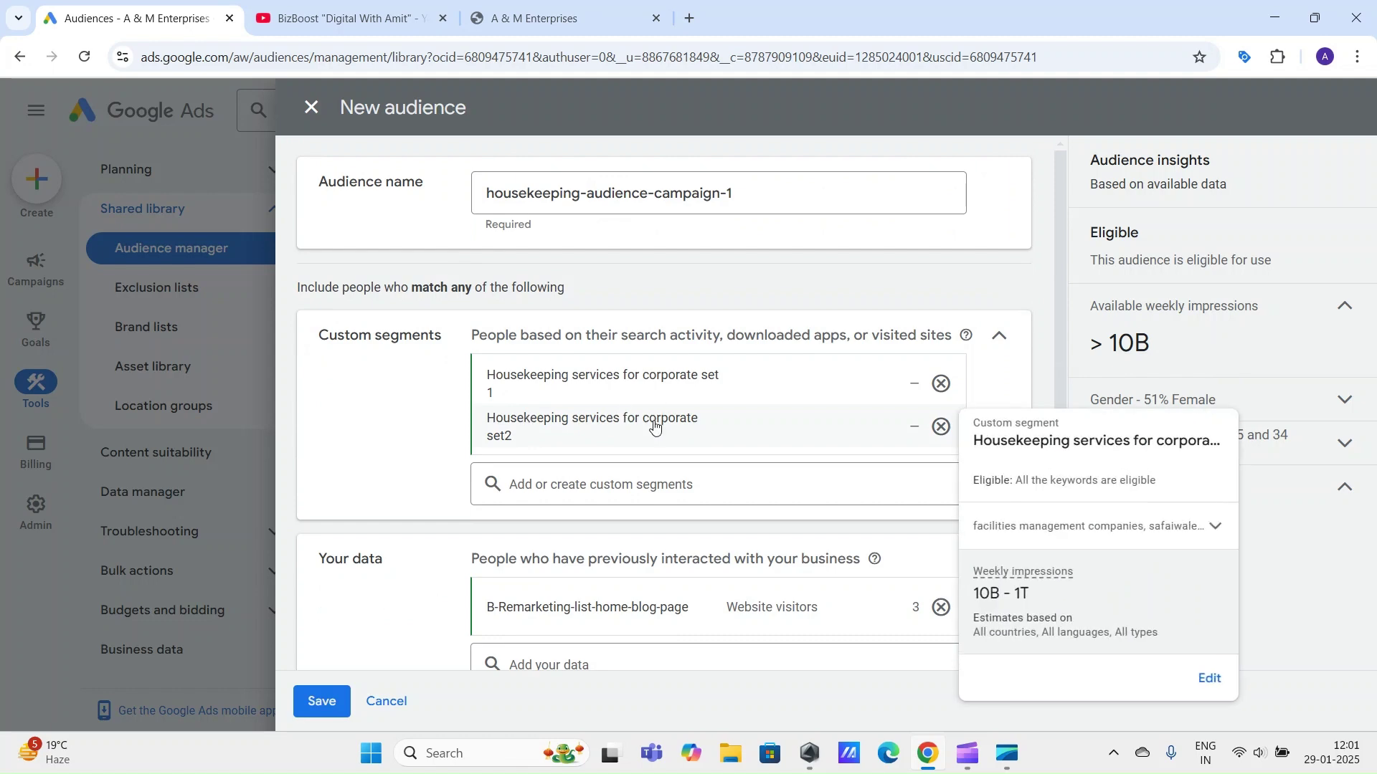
{"action": "scroll", "coordinate": [657, 436], "scroll_direction": "down", "scroll_amount": 3}
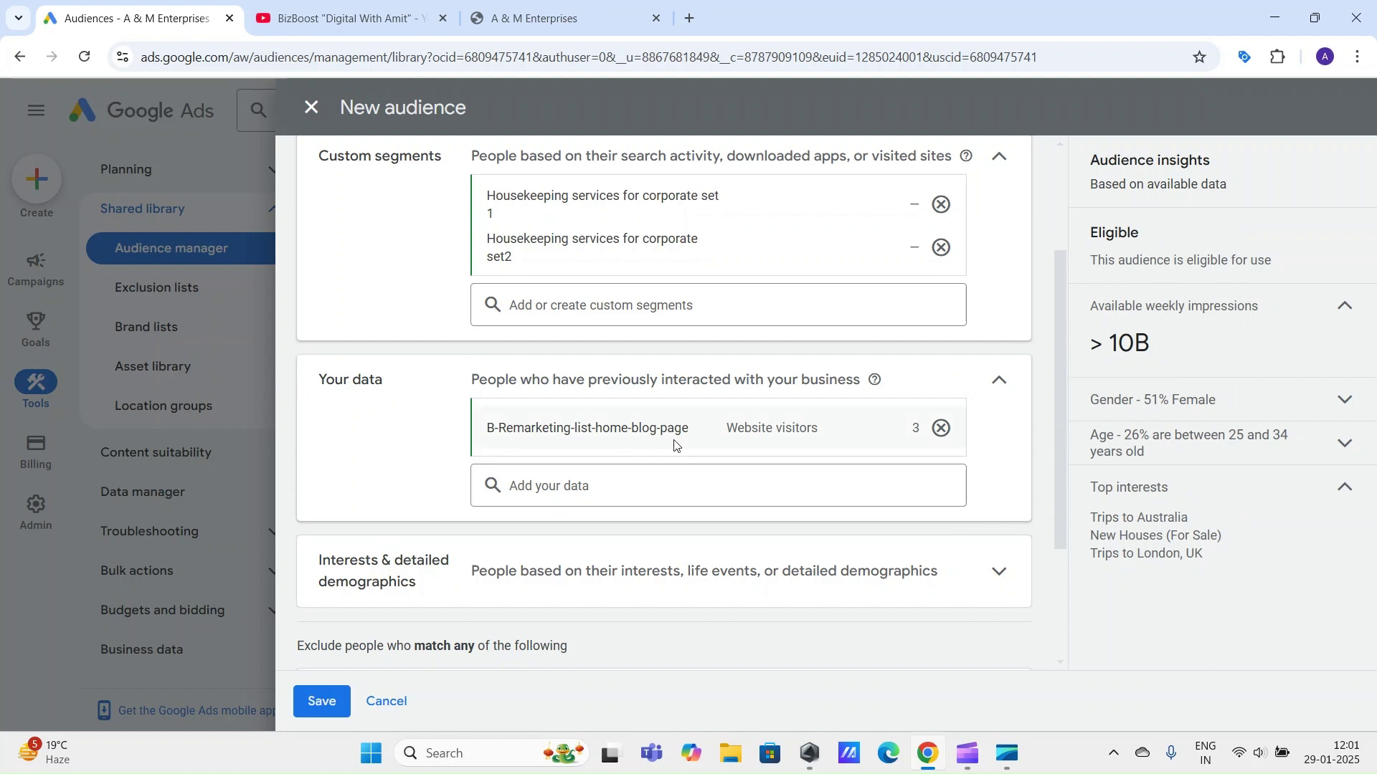
{"action": "scroll", "coordinate": [789, 445], "scroll_direction": "down", "scroll_amount": 3}
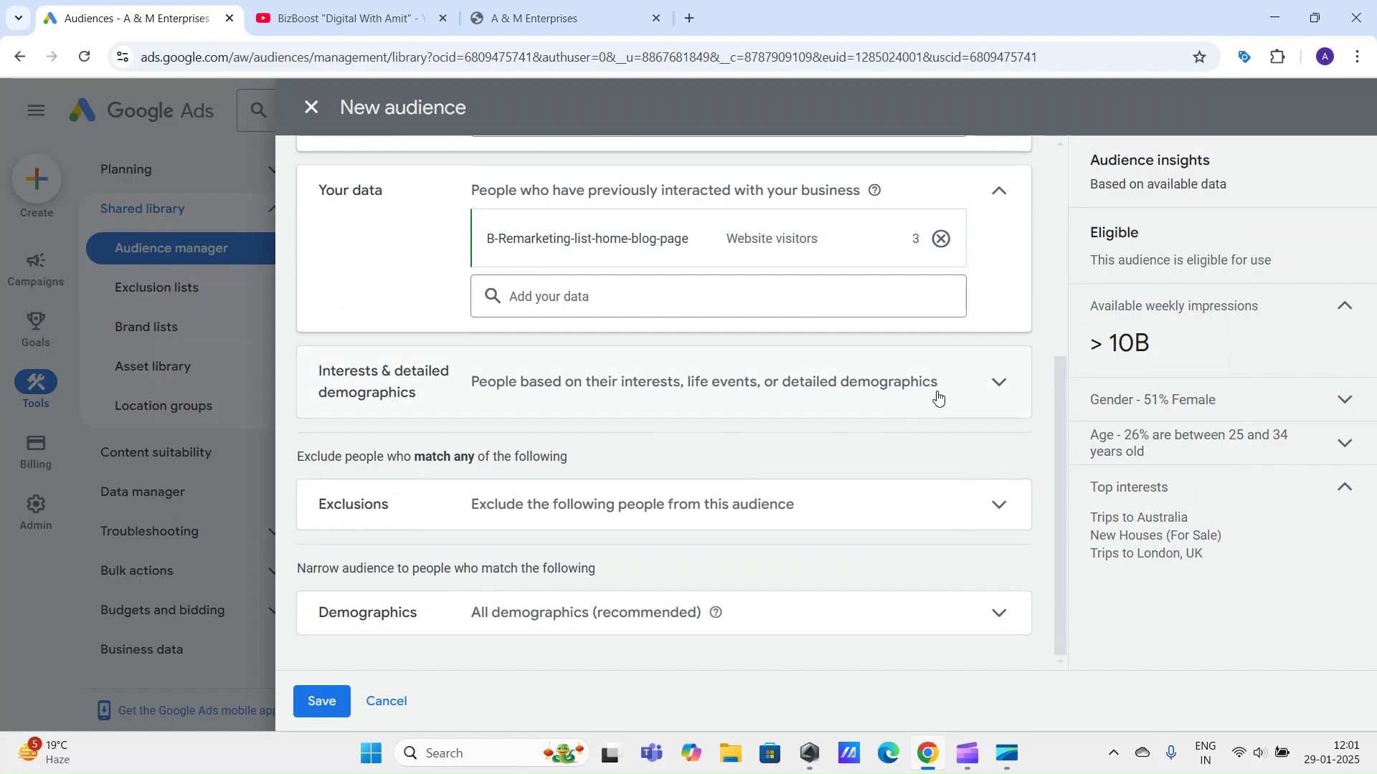
{"action": "left_click", "coordinate": [959, 389]}
{"action": "left_click", "coordinate": [686, 440]}
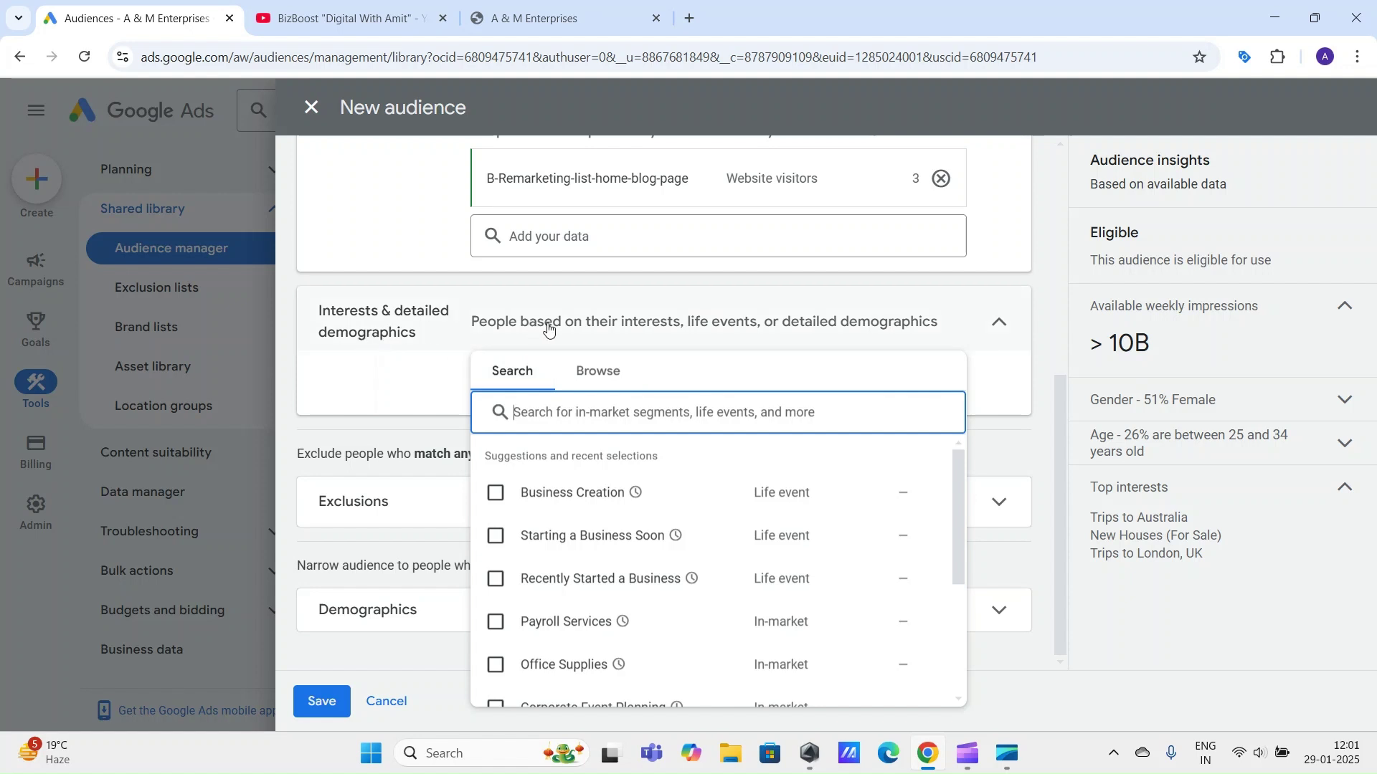
{"action": "left_click", "coordinate": [591, 378]}
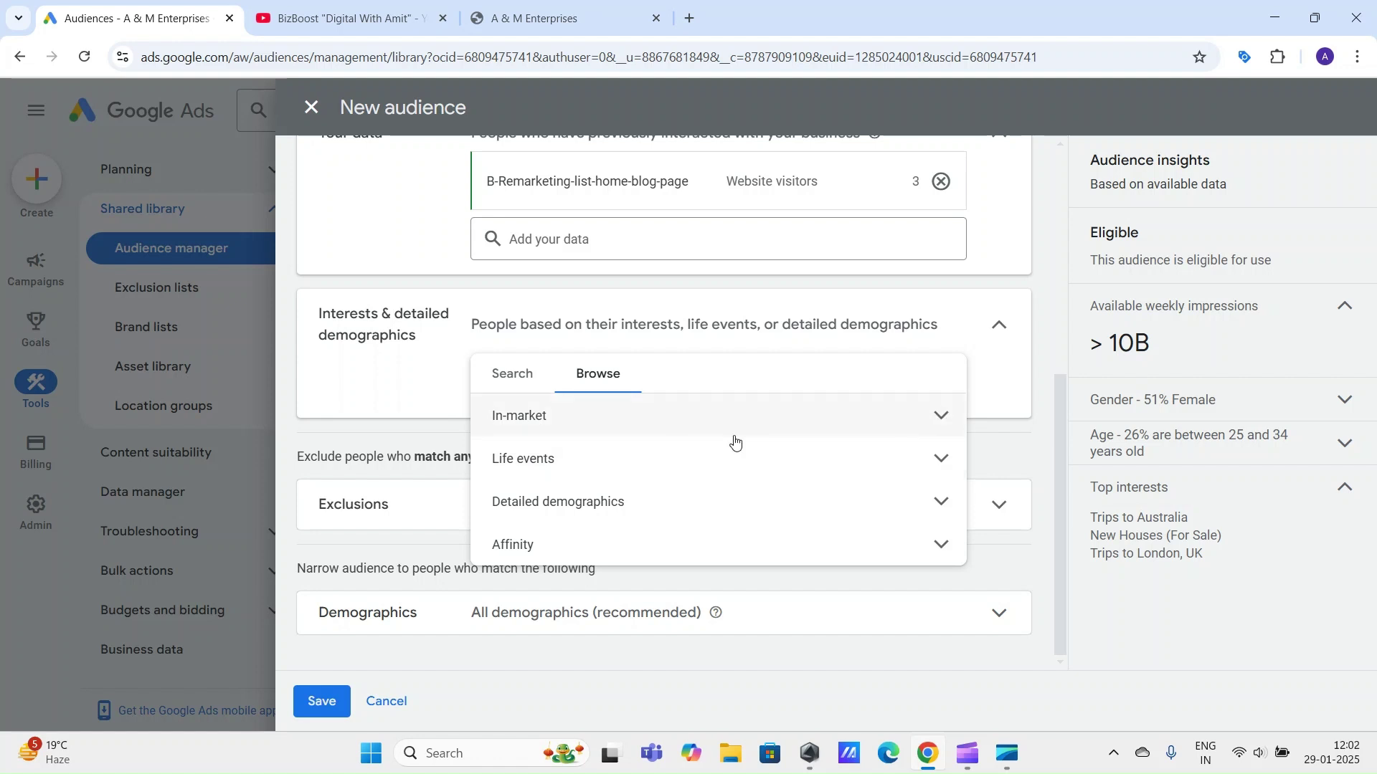
Step: Expand the In-market category and its Business Services subcategories
{"action": "left_click", "coordinate": [940, 420]}
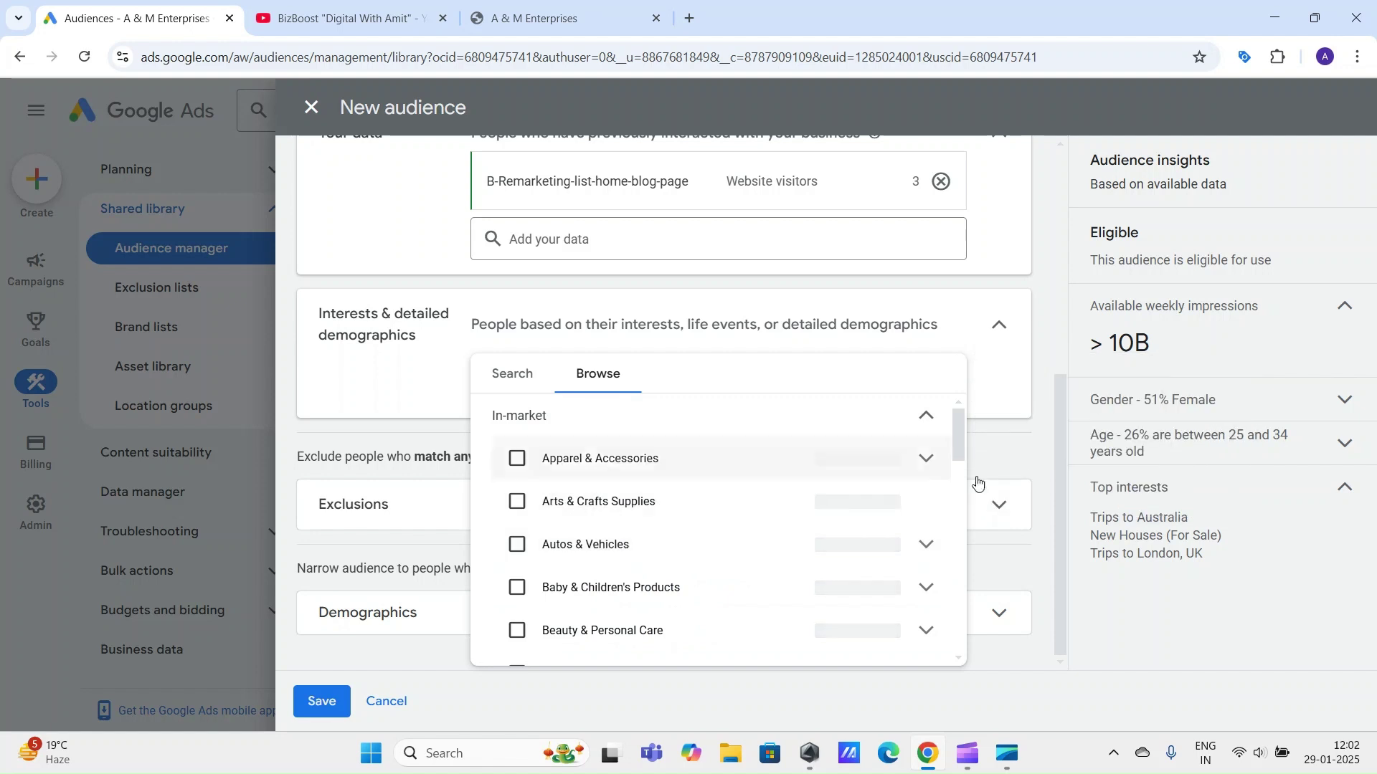
{"action": "left_click_drag", "start_coordinate": [957, 426], "coordinate": [918, 589]}
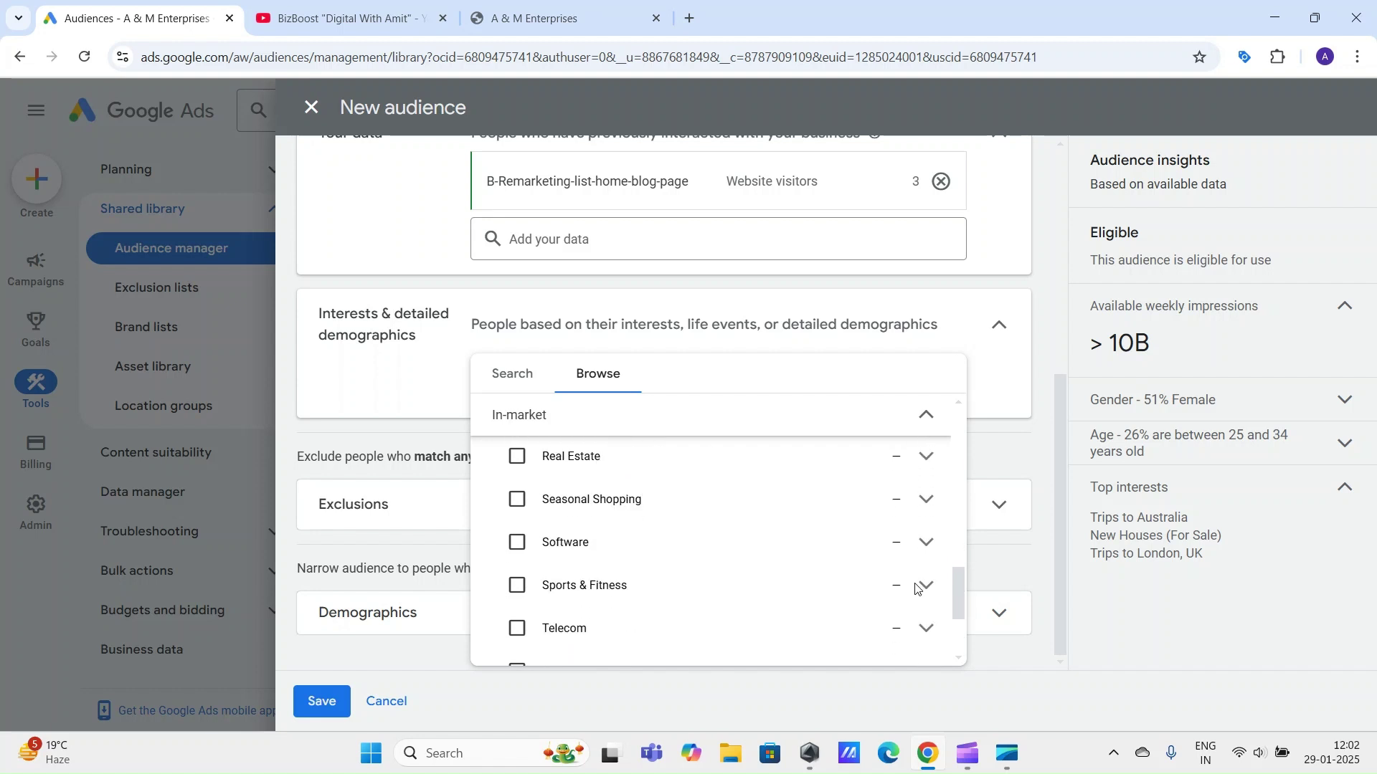
{"action": "scroll", "coordinate": [744, 578], "scroll_direction": "up", "scroll_amount": 5}
{"action": "scroll", "coordinate": [744, 578], "scroll_direction": "down", "scroll_amount": 2}
{"action": "scroll", "coordinate": [748, 580], "scroll_direction": "up", "scroll_amount": 2}
{"action": "scroll", "coordinate": [747, 578], "scroll_direction": "up", "scroll_amount": 5}
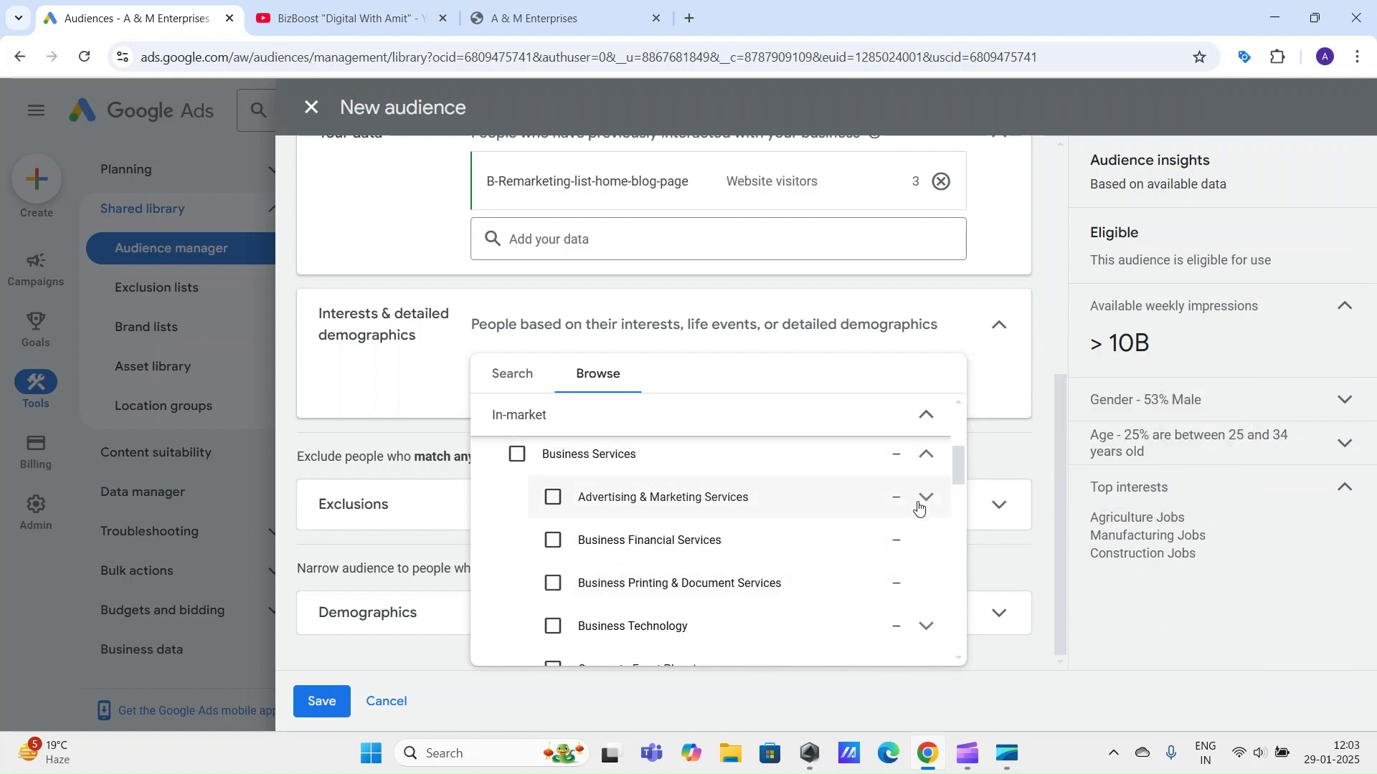
Step: Add the in-market segments Business Technology, Corporate Event Planning and Office Supplies from Business Services to the audience
{"action": "left_click", "coordinate": [553, 626]}
{"action": "scroll", "coordinate": [663, 559], "scroll_direction": "down", "scroll_amount": 1}
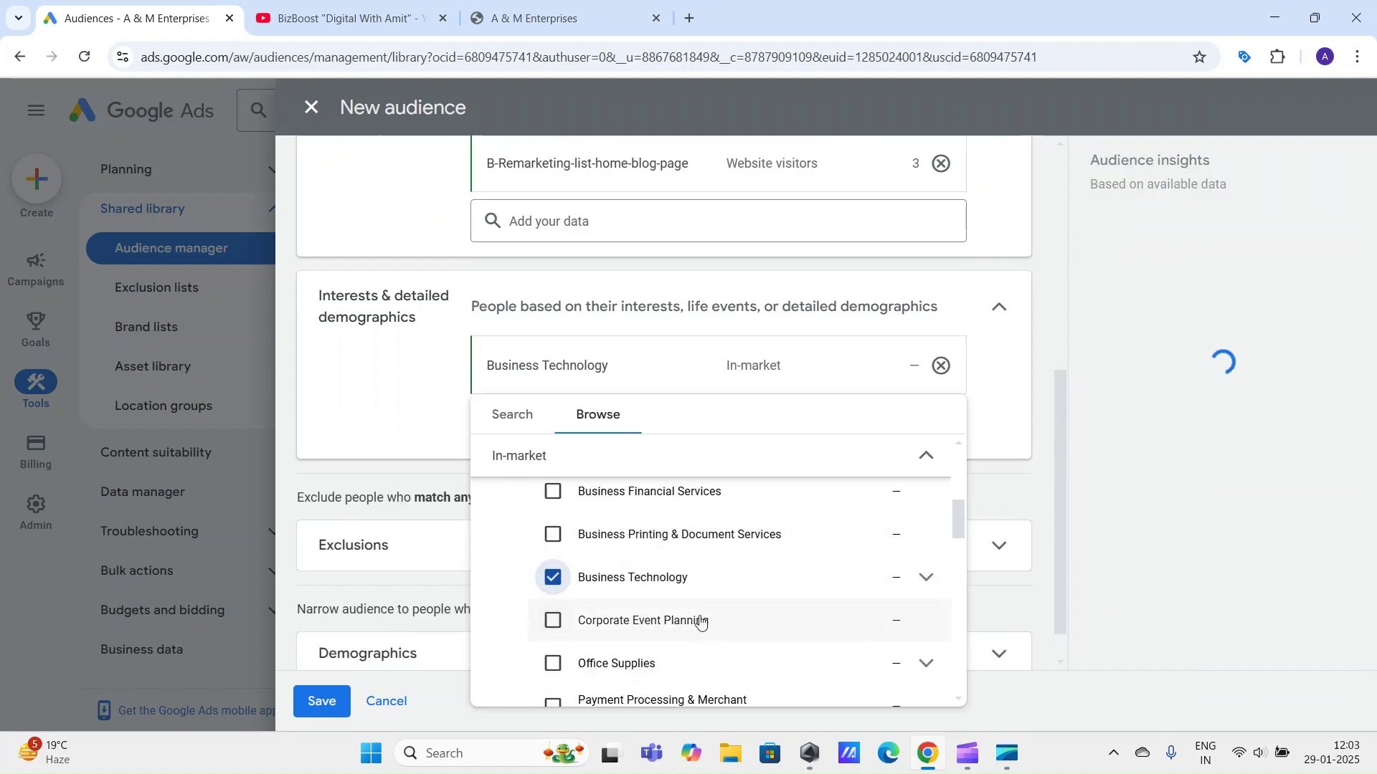
{"action": "left_click", "coordinate": [555, 623]}
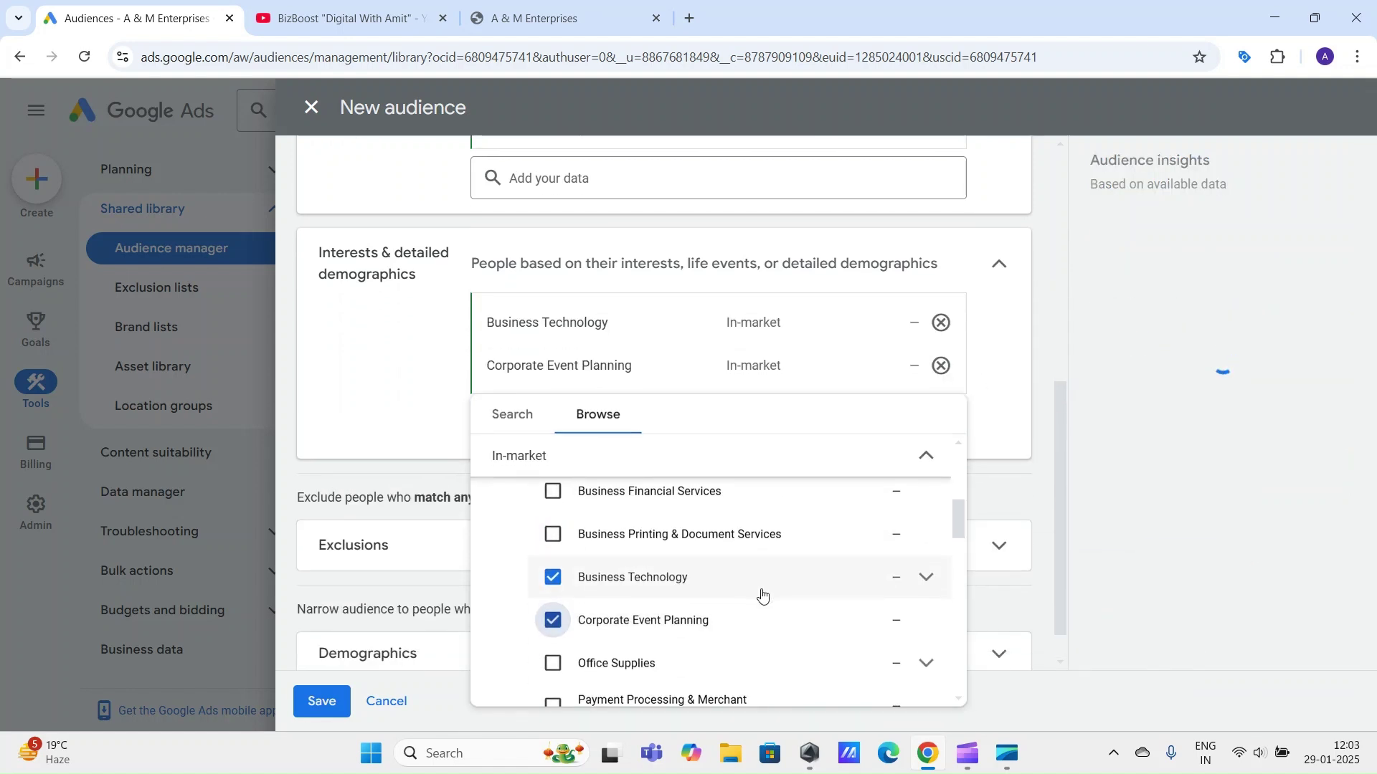
{"action": "scroll", "coordinate": [682, 566], "scroll_direction": "down", "scroll_amount": 1}
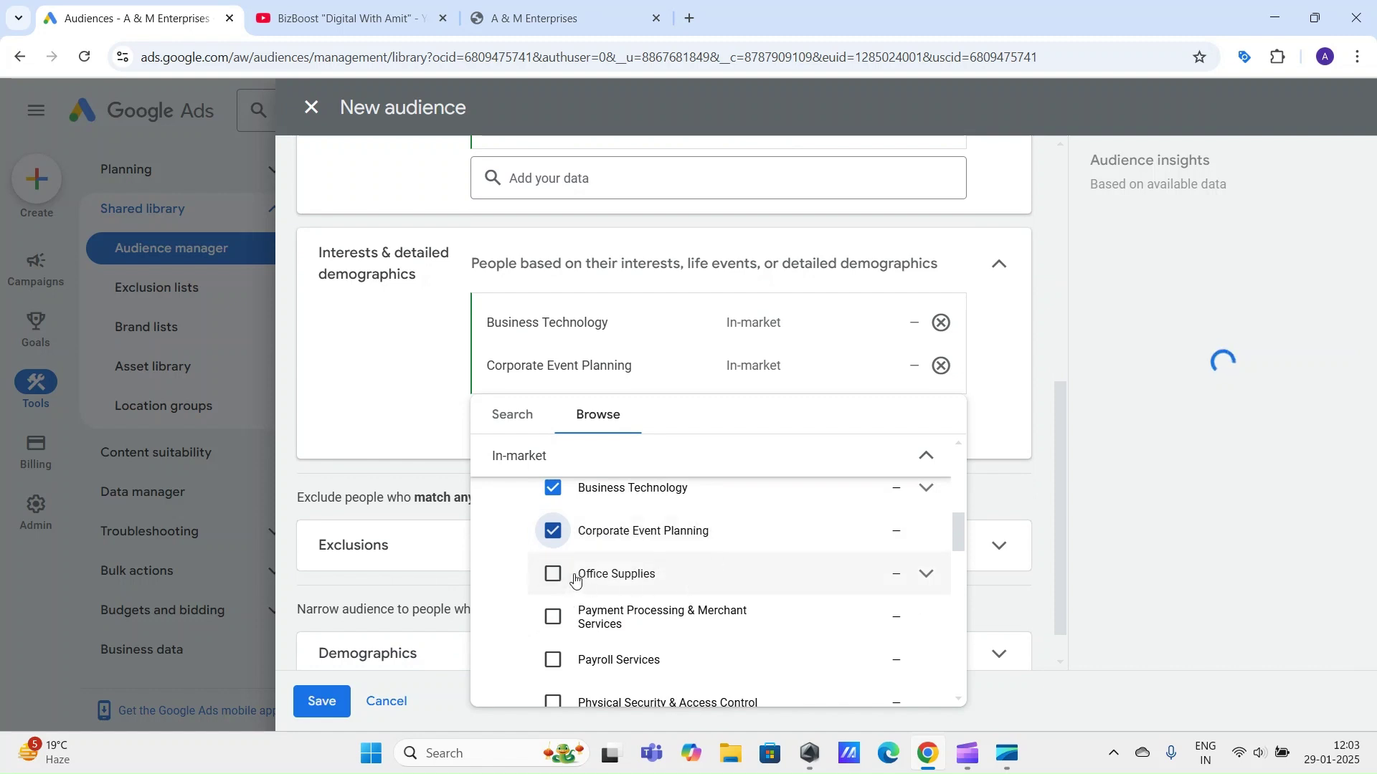
{"action": "left_click", "coordinate": [551, 576]}
Step: Examine the details of the in-market segments under Business Services, including Physical Security & Access Control and Business Printing & Document Services
{"action": "scroll", "coordinate": [688, 572], "scroll_direction": "down", "scroll_amount": 1}
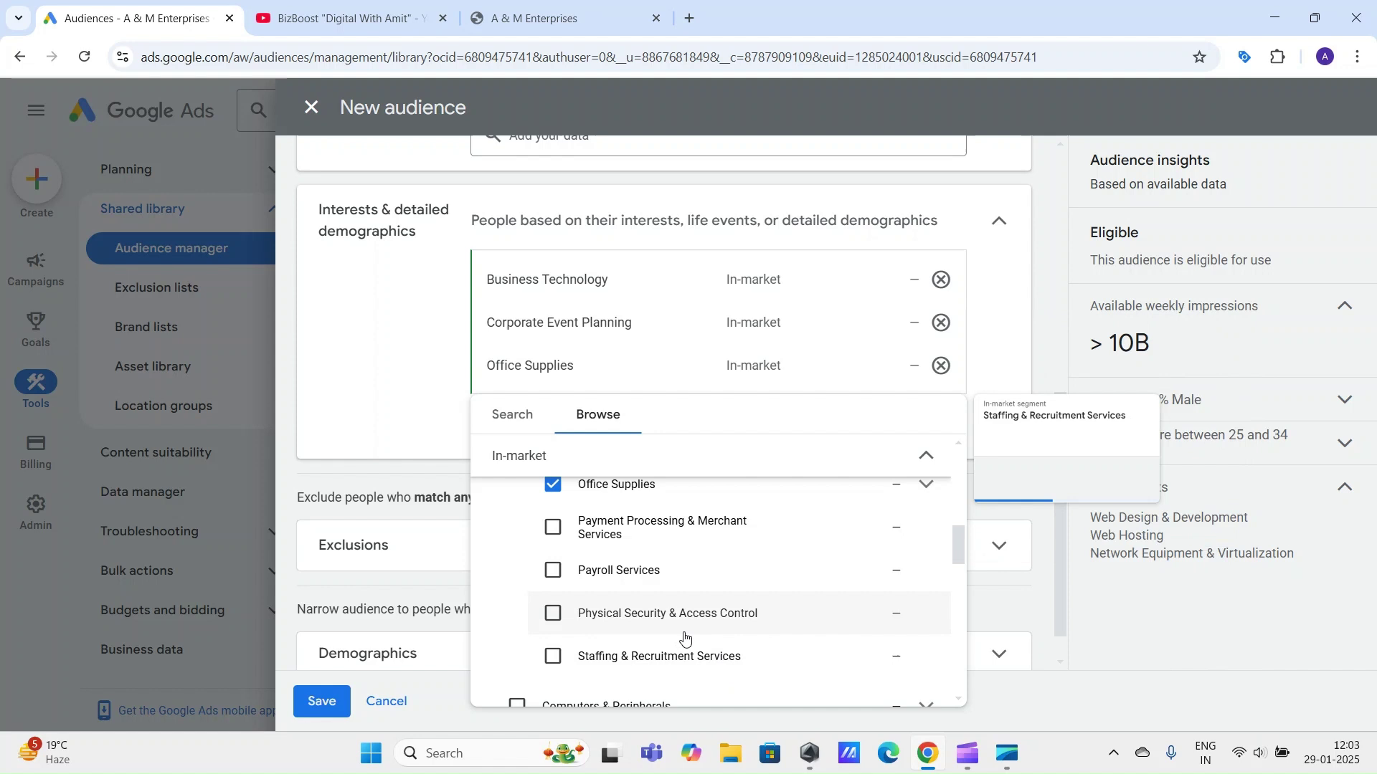
{"action": "mouse_move", "coordinate": [771, 631]}
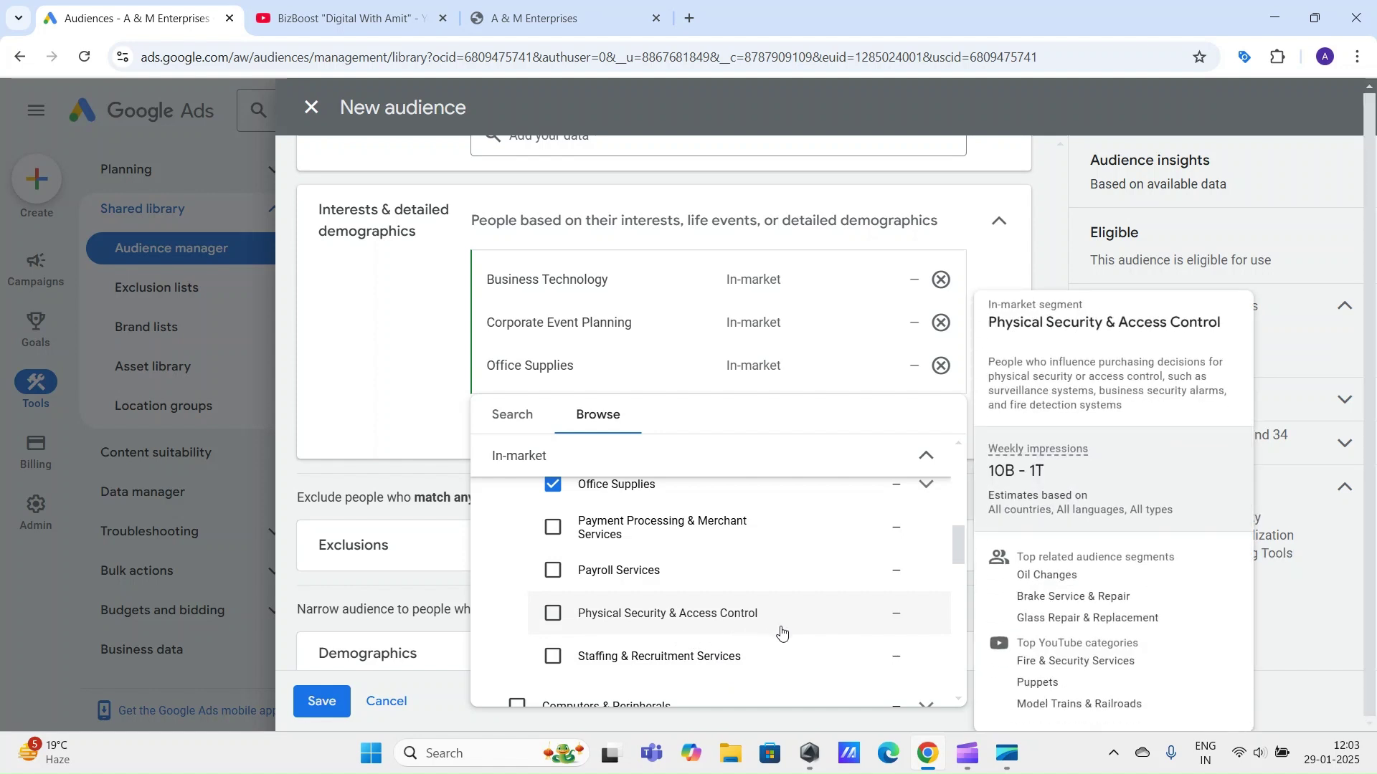
{"action": "scroll", "coordinate": [776, 640], "scroll_direction": "up", "scroll_amount": 1}
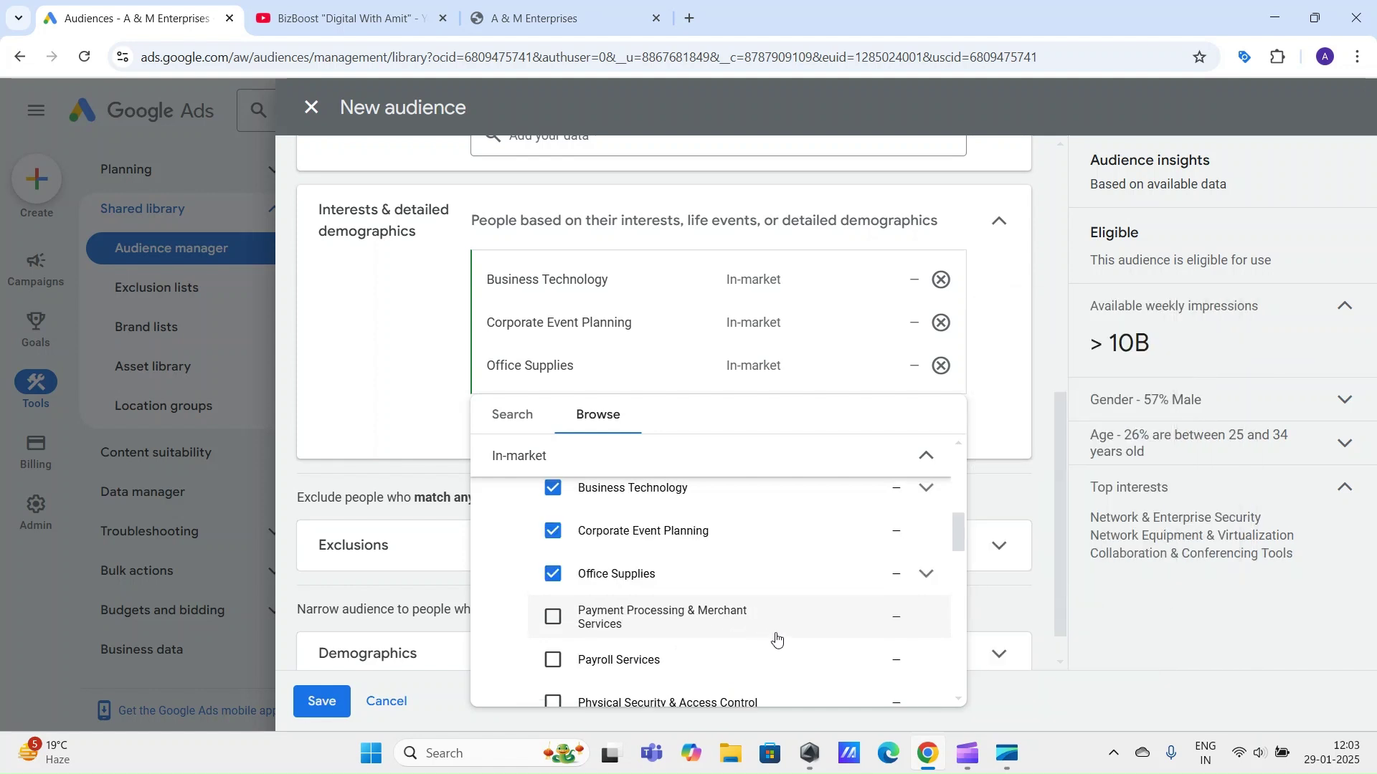
{"action": "scroll", "coordinate": [753, 603], "scroll_direction": "up", "scroll_amount": 1}
{"action": "mouse_move", "coordinate": [694, 597]}
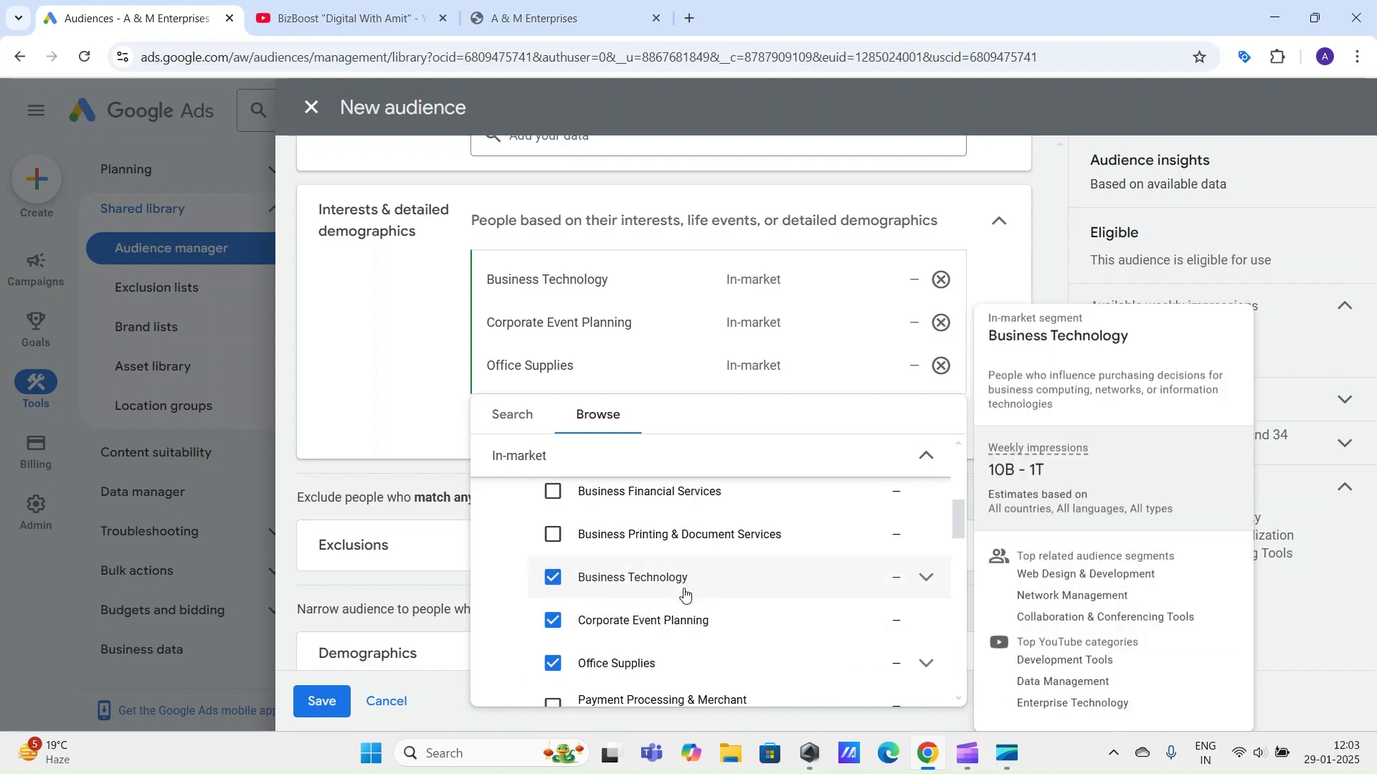
{"action": "scroll", "coordinate": [767, 621], "scroll_direction": "up", "scroll_amount": 1}
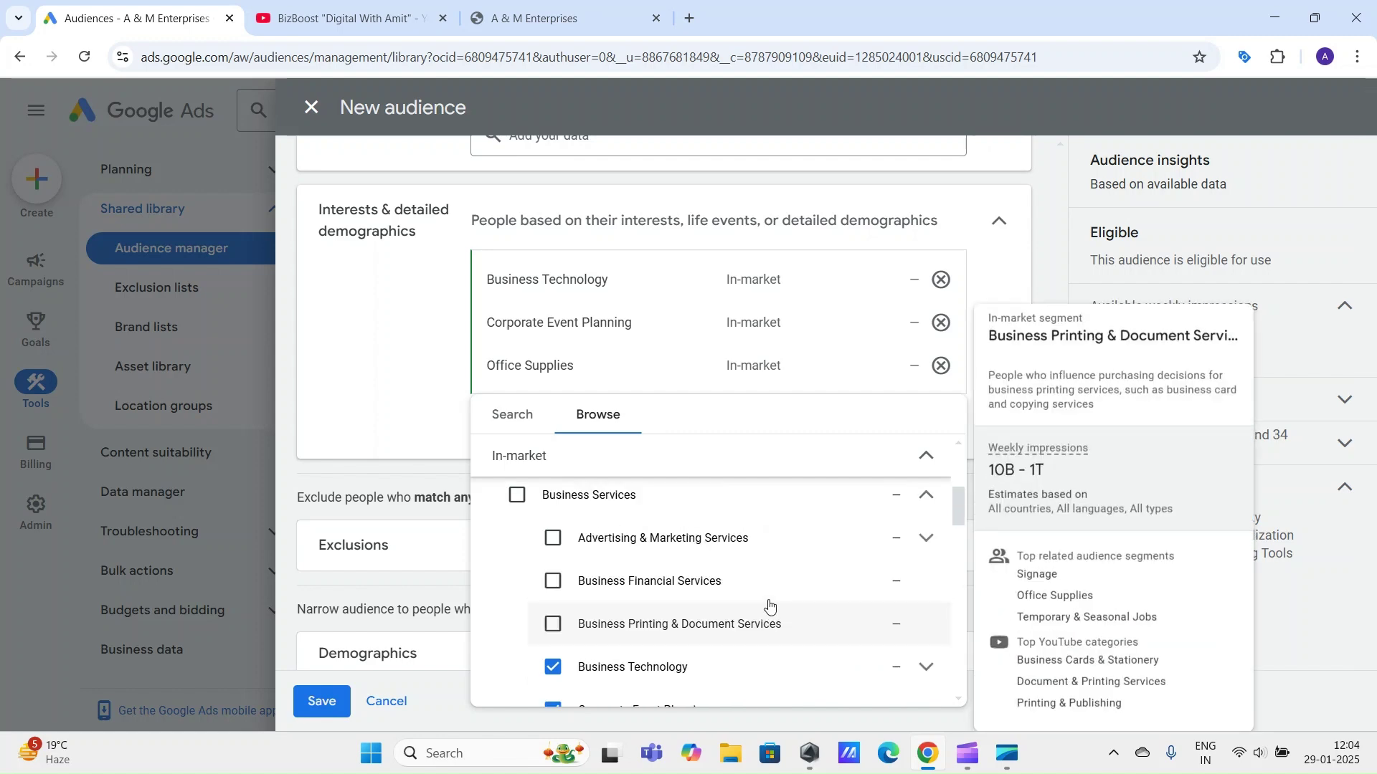
{"action": "mouse_move", "coordinate": [628, 585]}
{"action": "scroll", "coordinate": [709, 592], "scroll_direction": "down", "scroll_amount": 1}
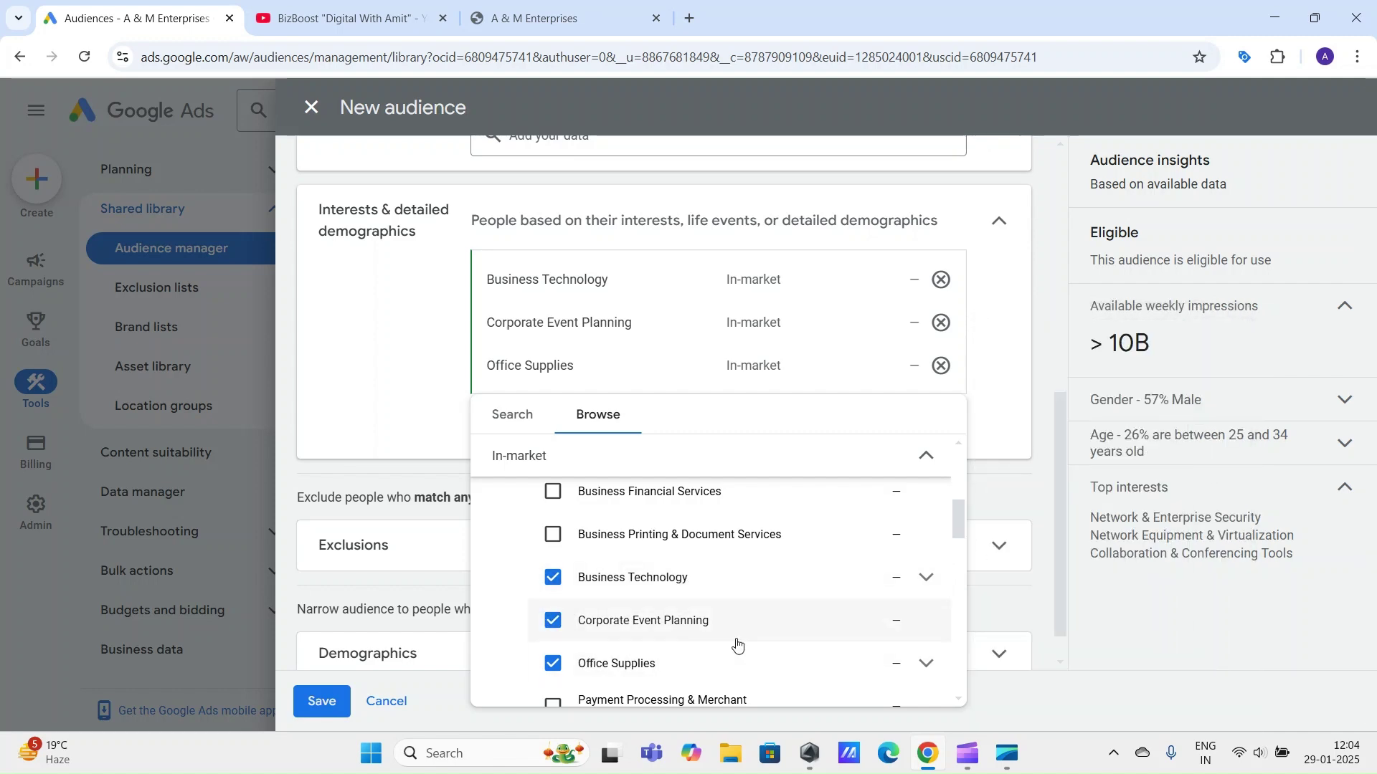
{"action": "scroll", "coordinate": [746, 646], "scroll_direction": "up", "scroll_amount": 2}
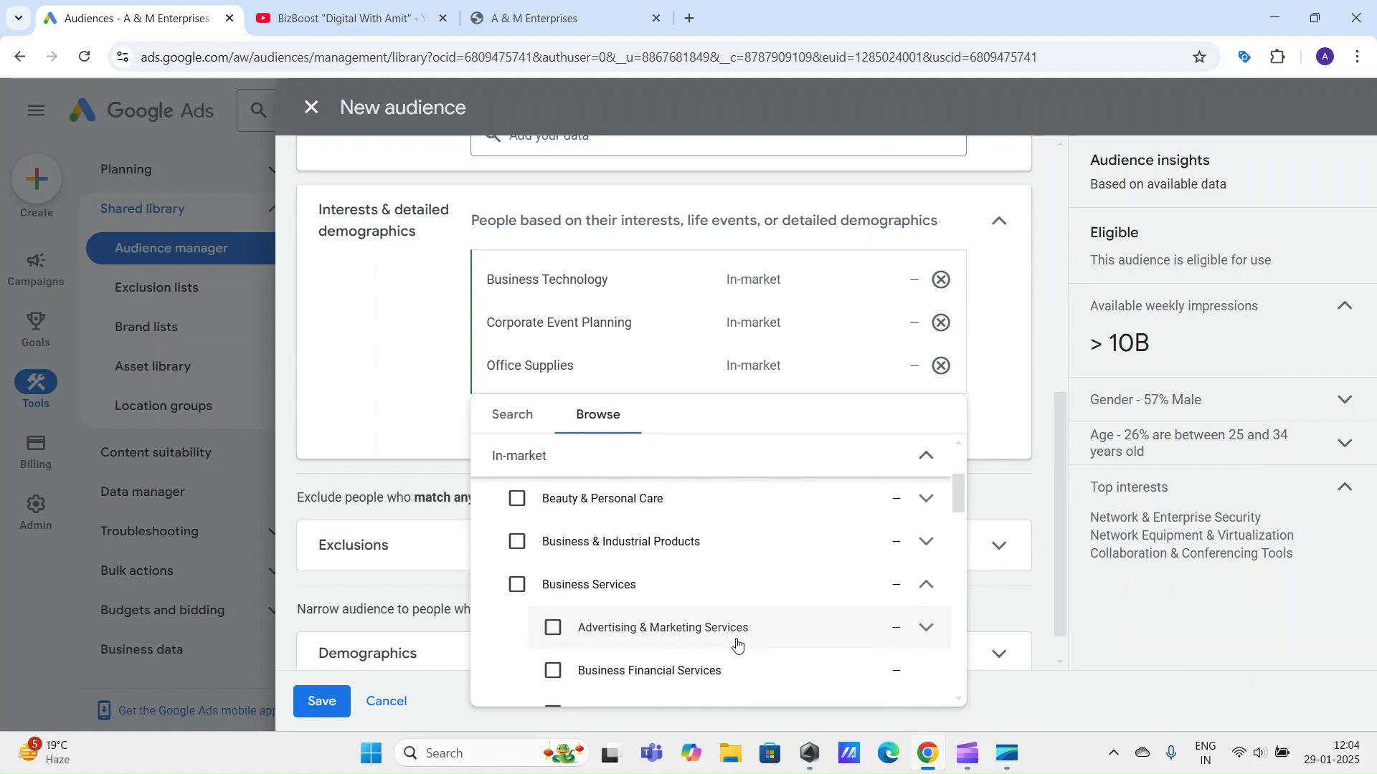
Step: Look through the Business Services subcategories again and collapse them along with the In-market category
{"action": "left_click", "coordinate": [926, 592]}
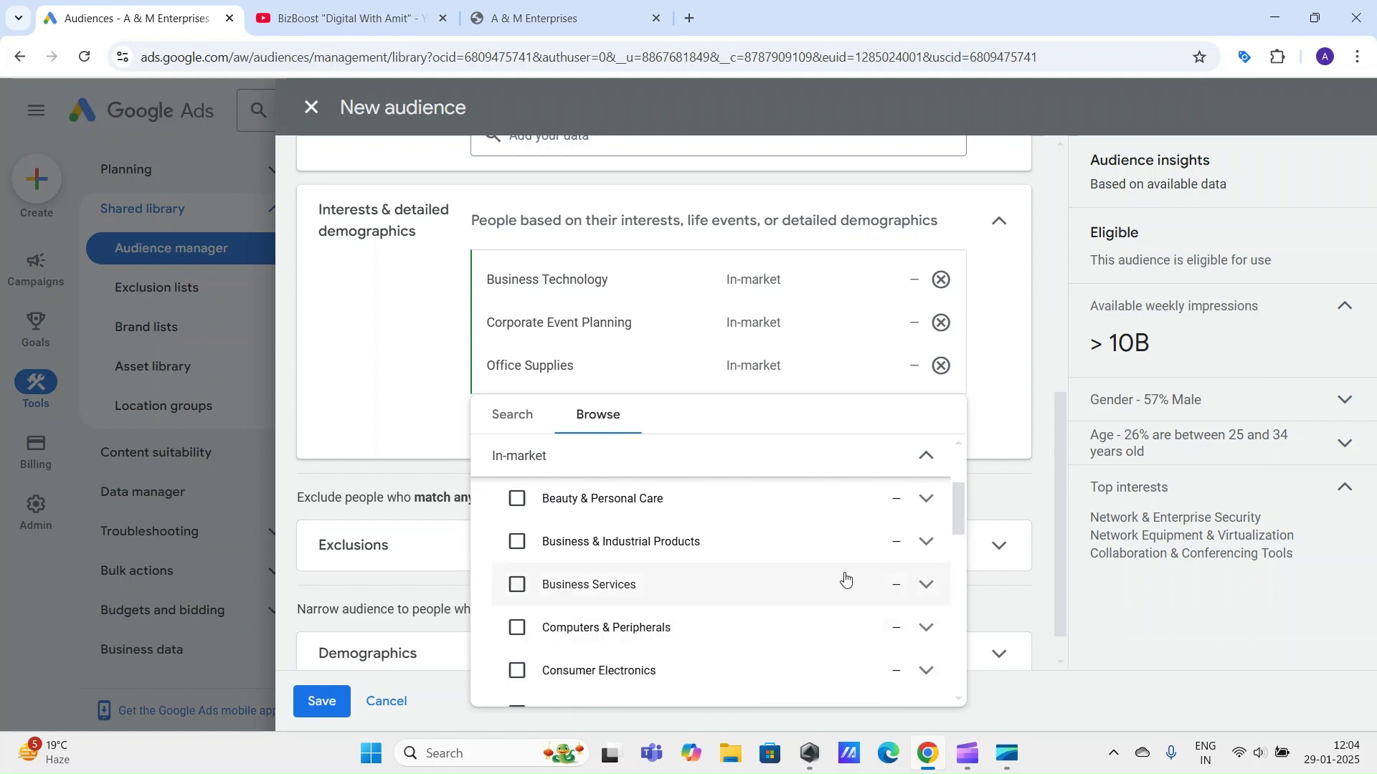
{"action": "mouse_move", "coordinate": [523, 584]}
{"action": "left_click", "coordinate": [925, 597]}
{"action": "scroll", "coordinate": [717, 574], "scroll_direction": "down", "scroll_amount": 4}
{"action": "scroll", "coordinate": [682, 541], "scroll_direction": "up", "scroll_amount": 2}
{"action": "scroll", "coordinate": [680, 629], "scroll_direction": "down", "scroll_amount": 3}
{"action": "scroll", "coordinate": [885, 593], "scroll_direction": "up", "scroll_amount": 4}
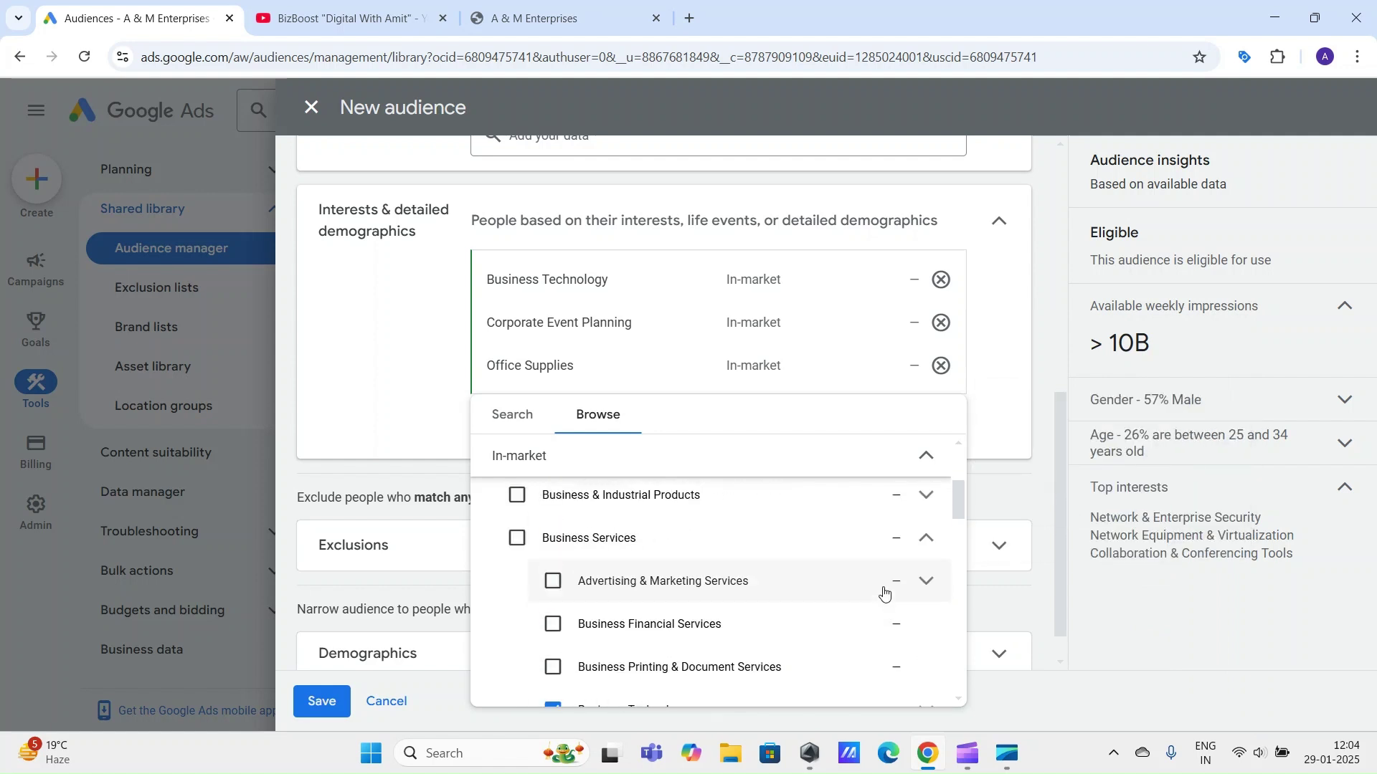
{"action": "left_click", "coordinate": [926, 539]}
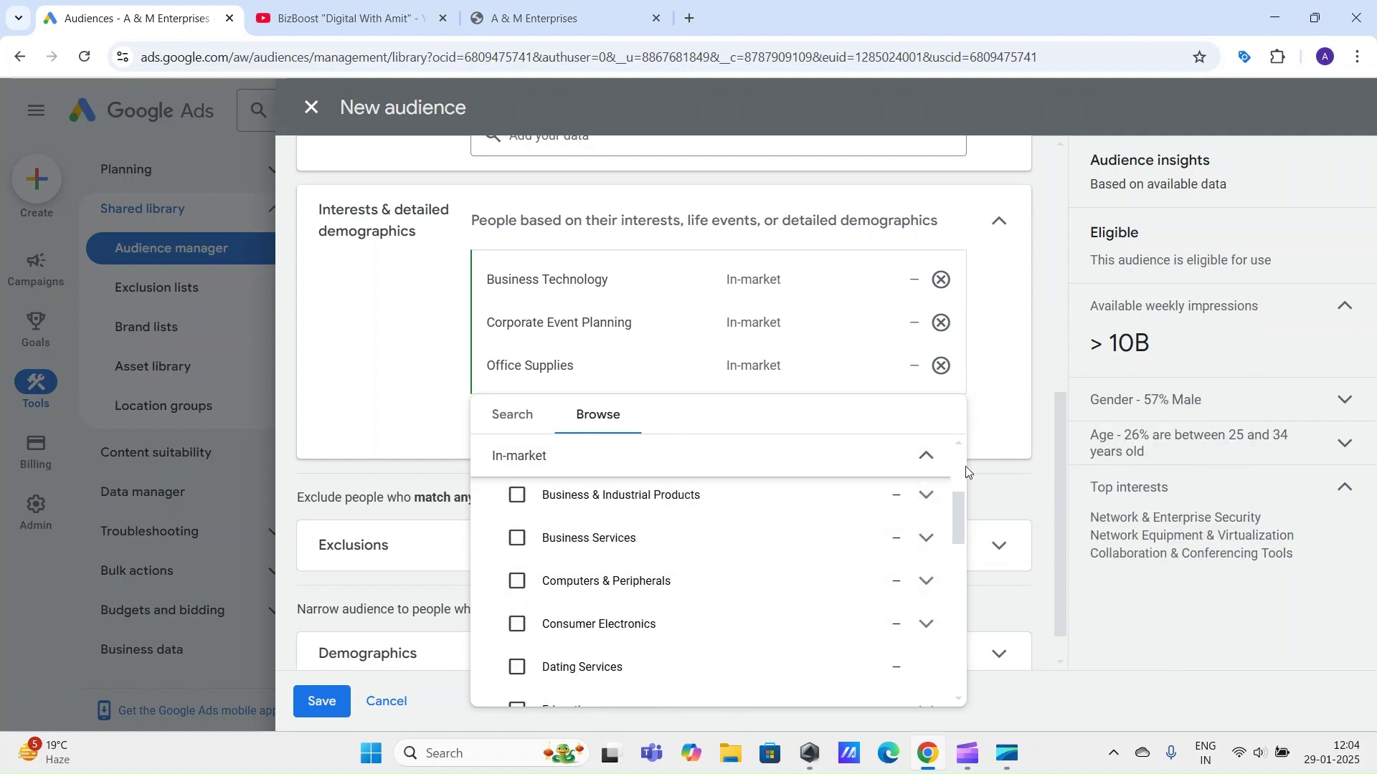
{"action": "scroll", "coordinate": [509, 559], "scroll_direction": "up", "scroll_amount": 3}
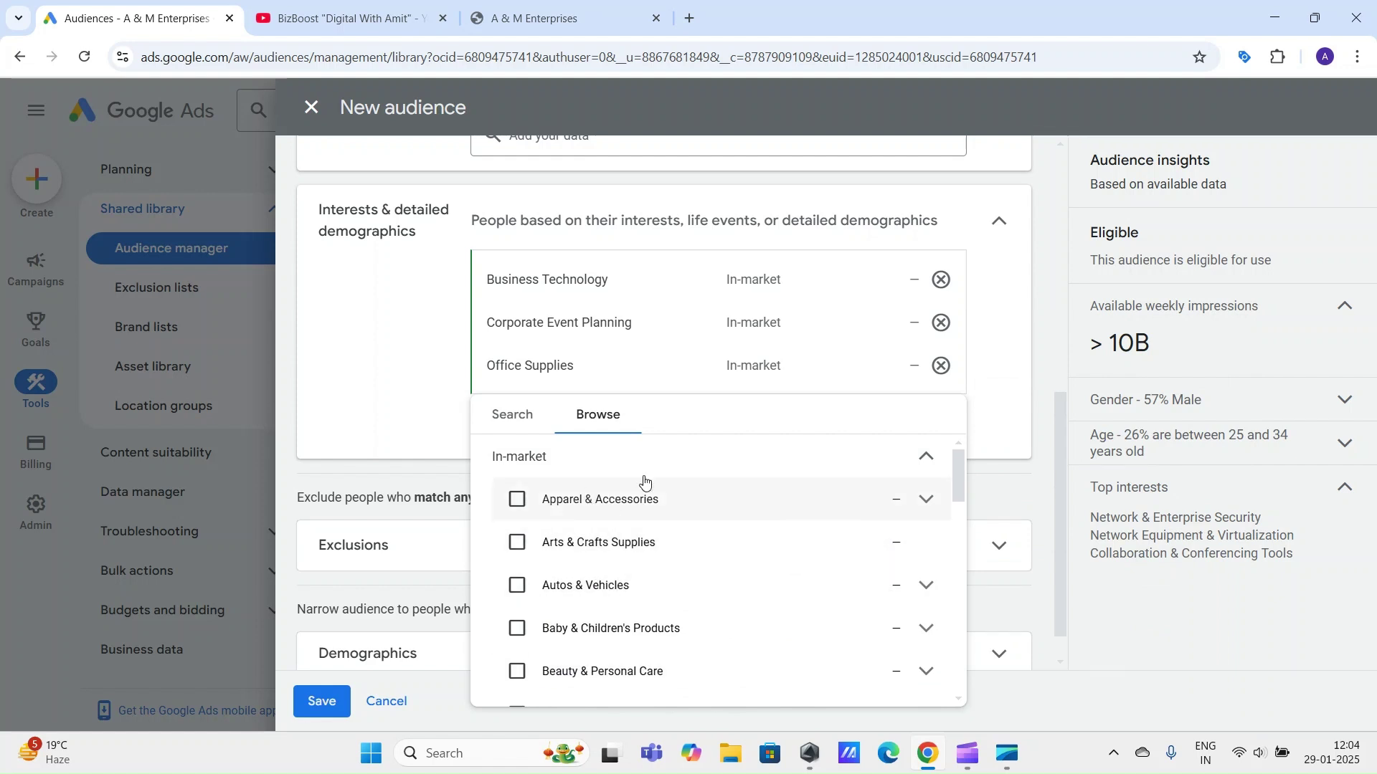
{"action": "left_click", "coordinate": [925, 459]}
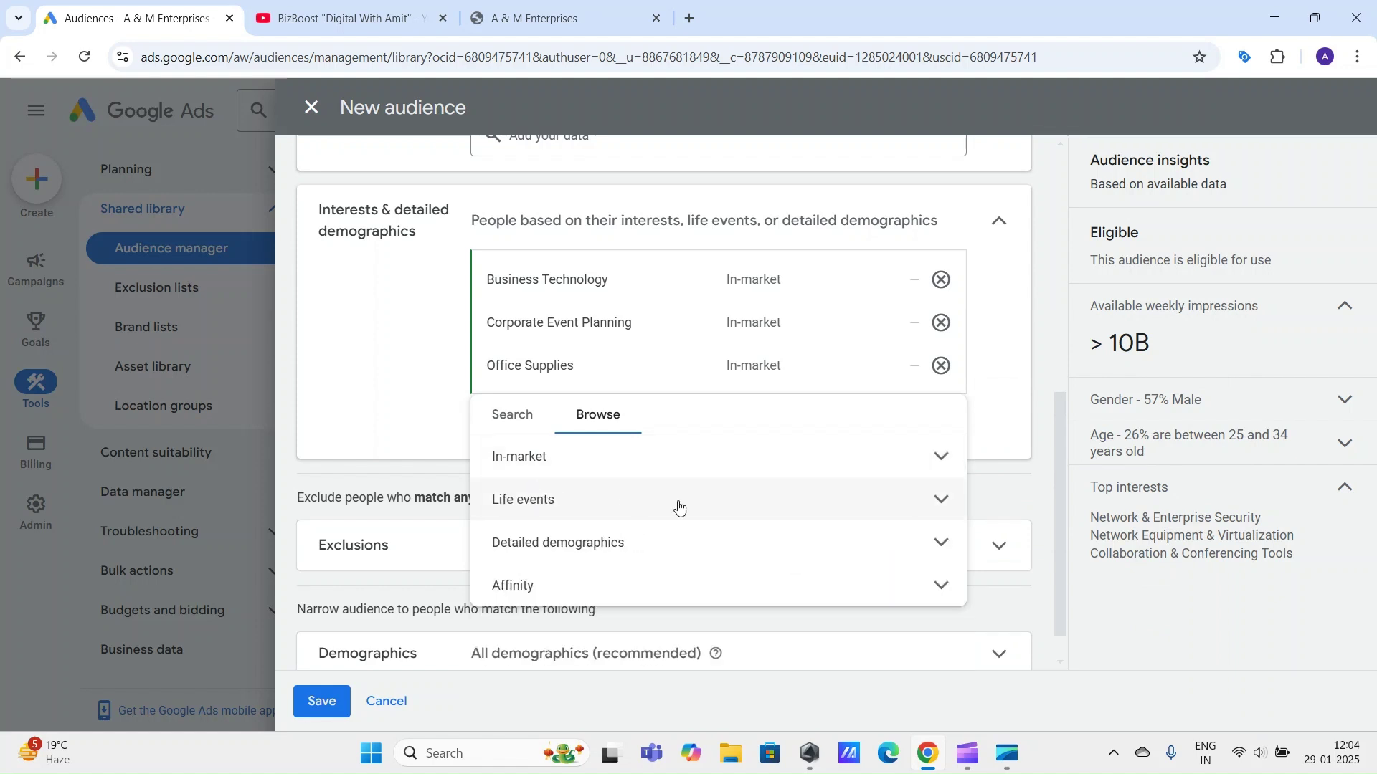
Step: Add the life events Recently Started a Business and Starting a Business Soon from Business Creation to the audience
{"action": "left_click", "coordinate": [572, 508]}
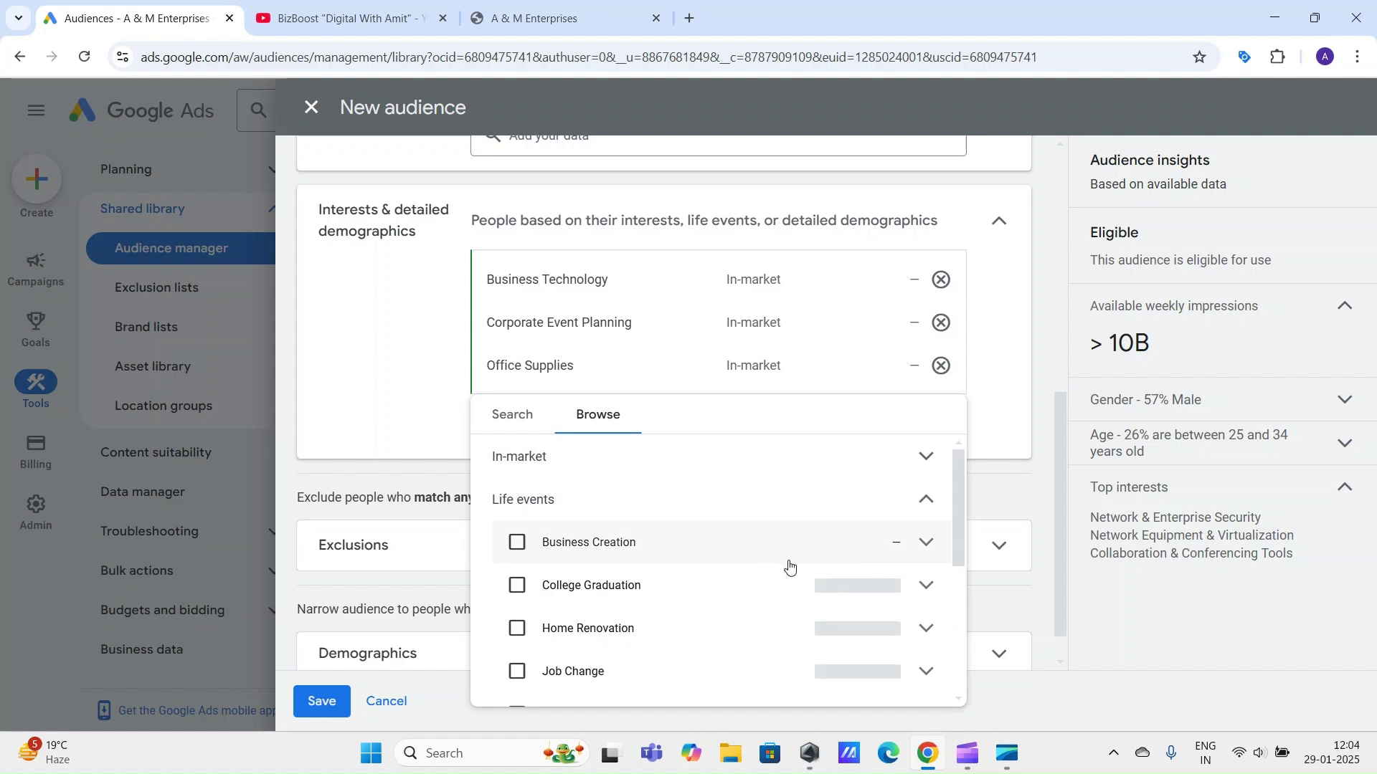
{"action": "mouse_move", "coordinate": [788, 558]}
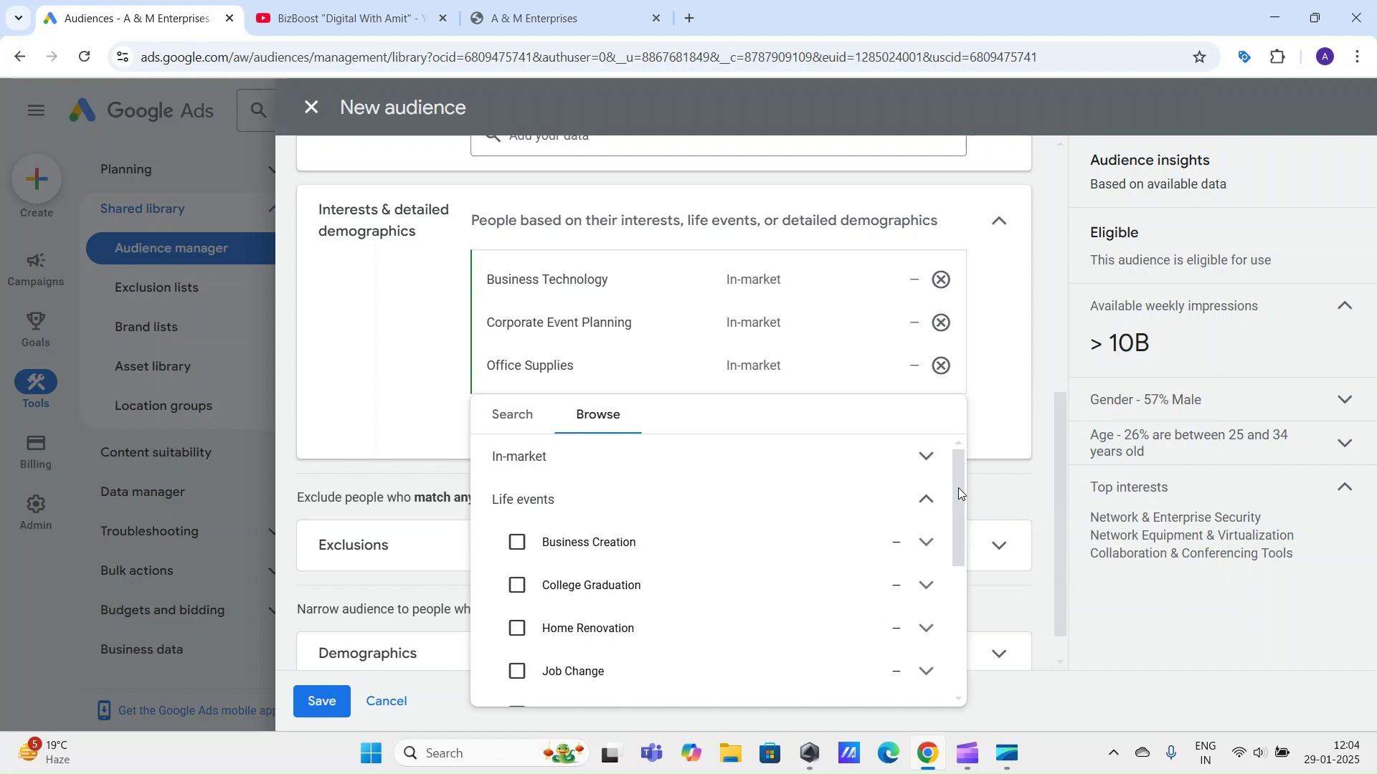
{"action": "left_click", "coordinate": [926, 542]}
{"action": "mouse_move", "coordinate": [594, 599]}
{"action": "left_click", "coordinate": [553, 586]}
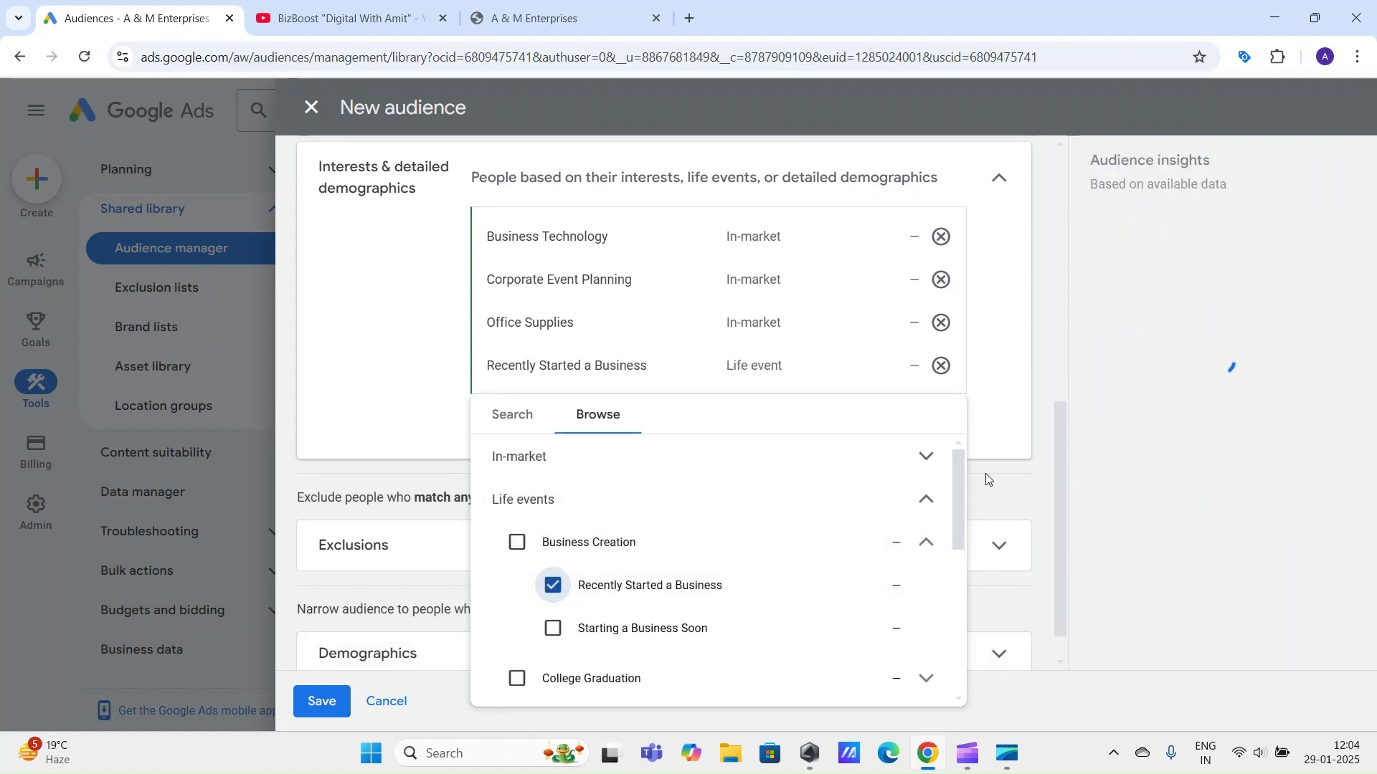
{"action": "left_click_drag", "start_coordinate": [954, 475], "coordinate": [953, 497]}
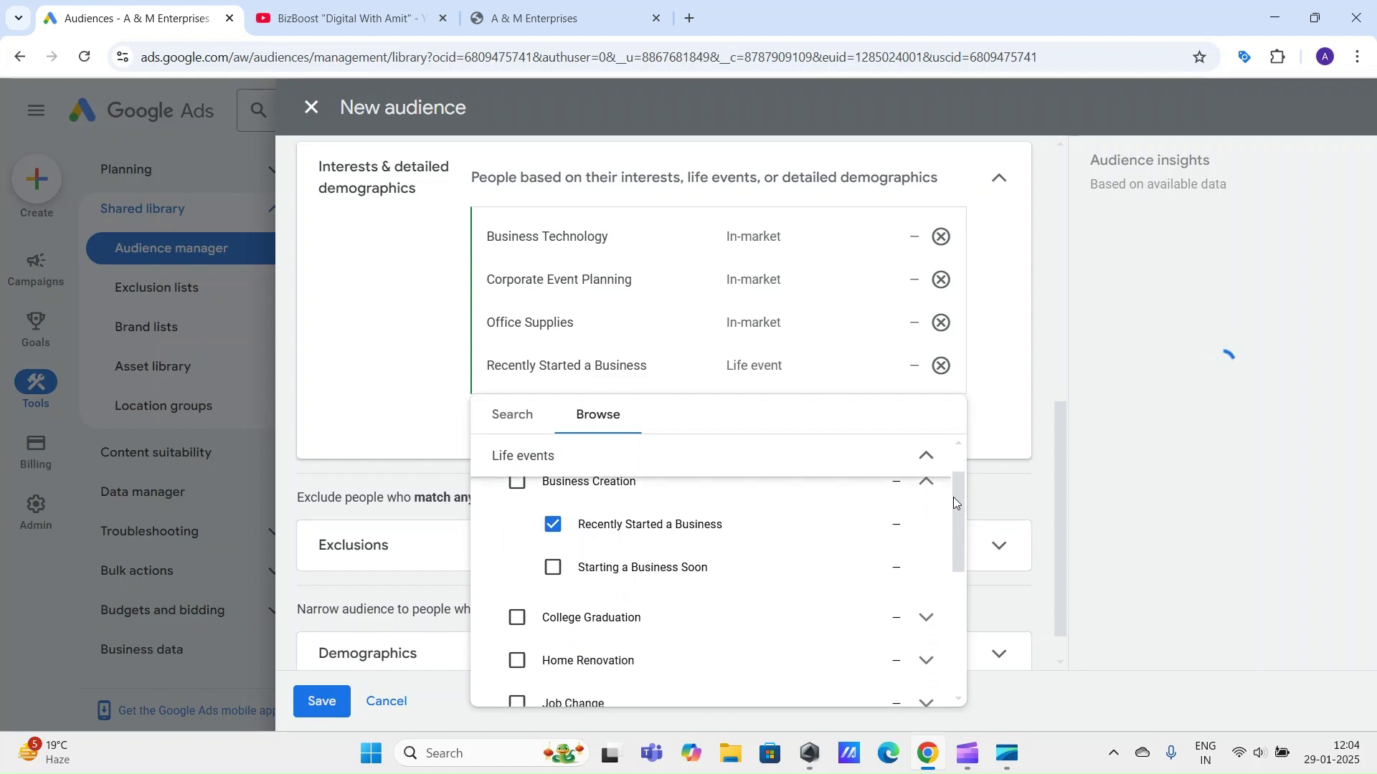
{"action": "scroll", "coordinate": [623, 491], "scroll_direction": "up", "scroll_amount": 1}
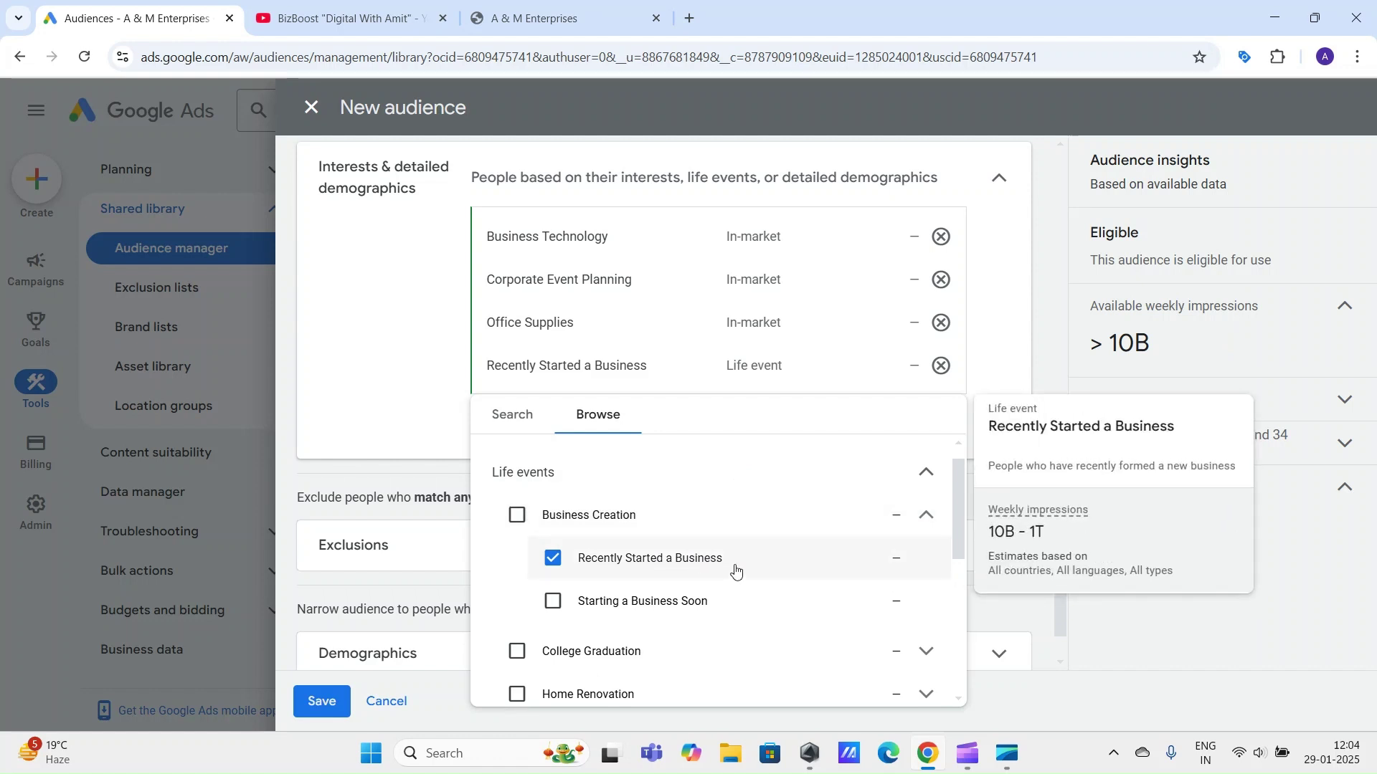
{"action": "left_click", "coordinate": [561, 600]}
Step: Look through the remaining life events and add the parent Business Creation segment to the audience
{"action": "scroll", "coordinate": [738, 561], "scroll_direction": "down", "scroll_amount": 2}
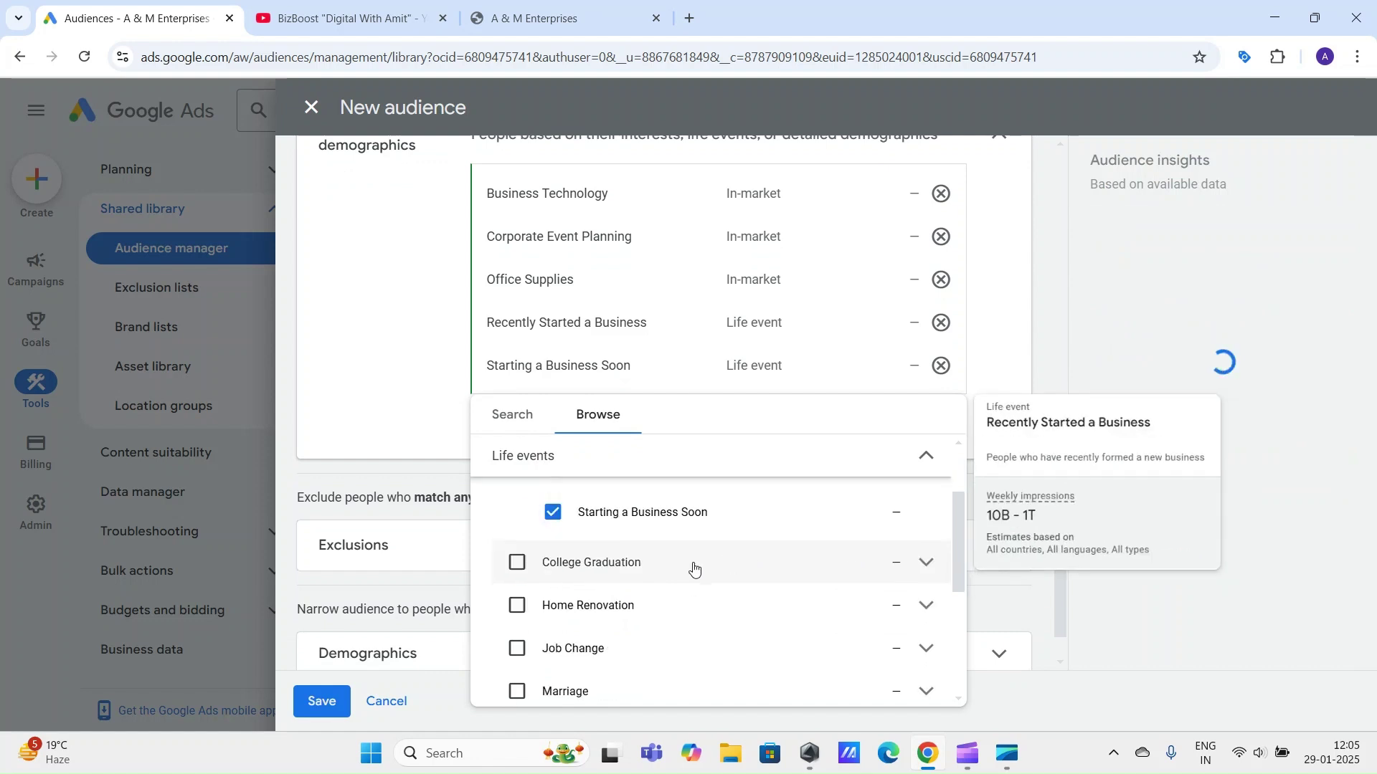
{"action": "scroll", "coordinate": [709, 605], "scroll_direction": "down", "scroll_amount": 2}
{"action": "scroll", "coordinate": [720, 587], "scroll_direction": "down", "scroll_amount": 2}
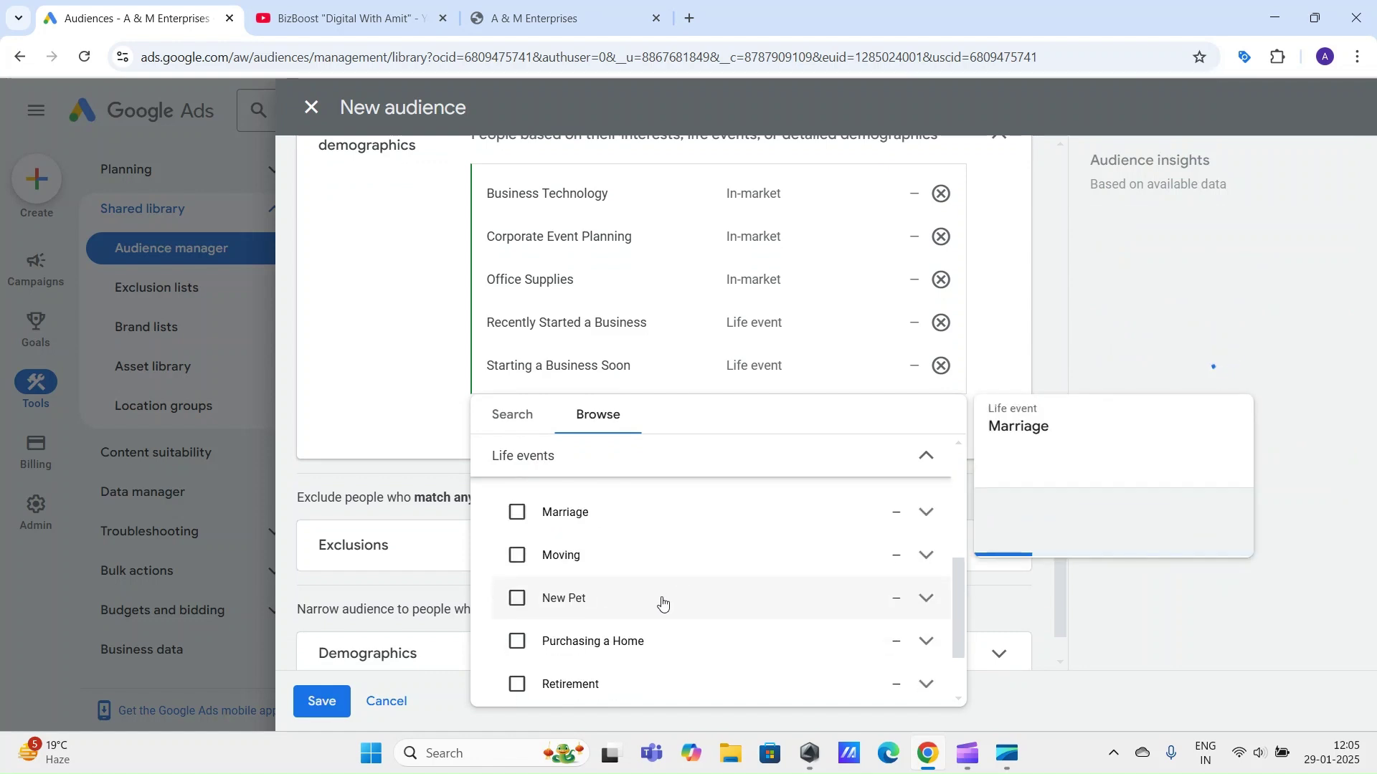
{"action": "scroll", "coordinate": [663, 605], "scroll_direction": "down", "scroll_amount": 2}
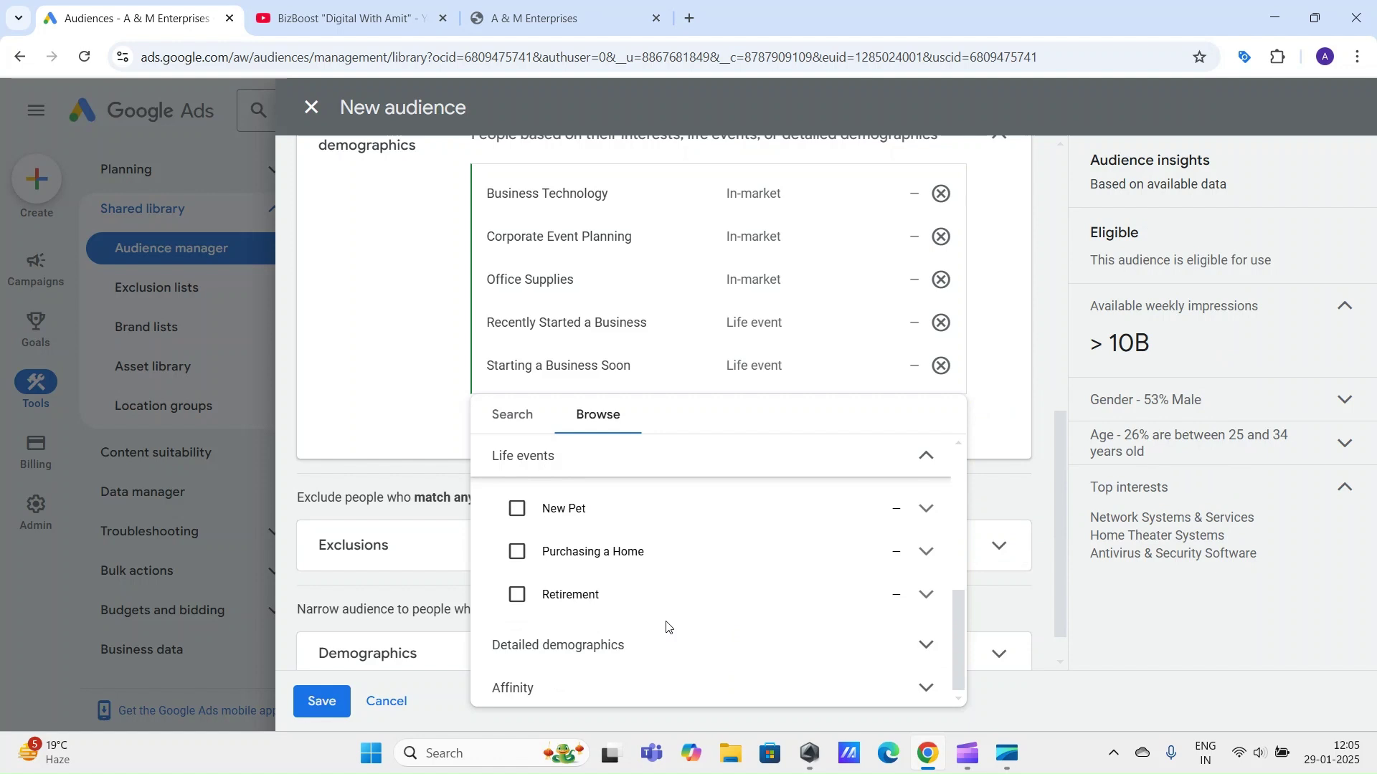
{"action": "scroll", "coordinate": [667, 625], "scroll_direction": "up", "scroll_amount": 5}
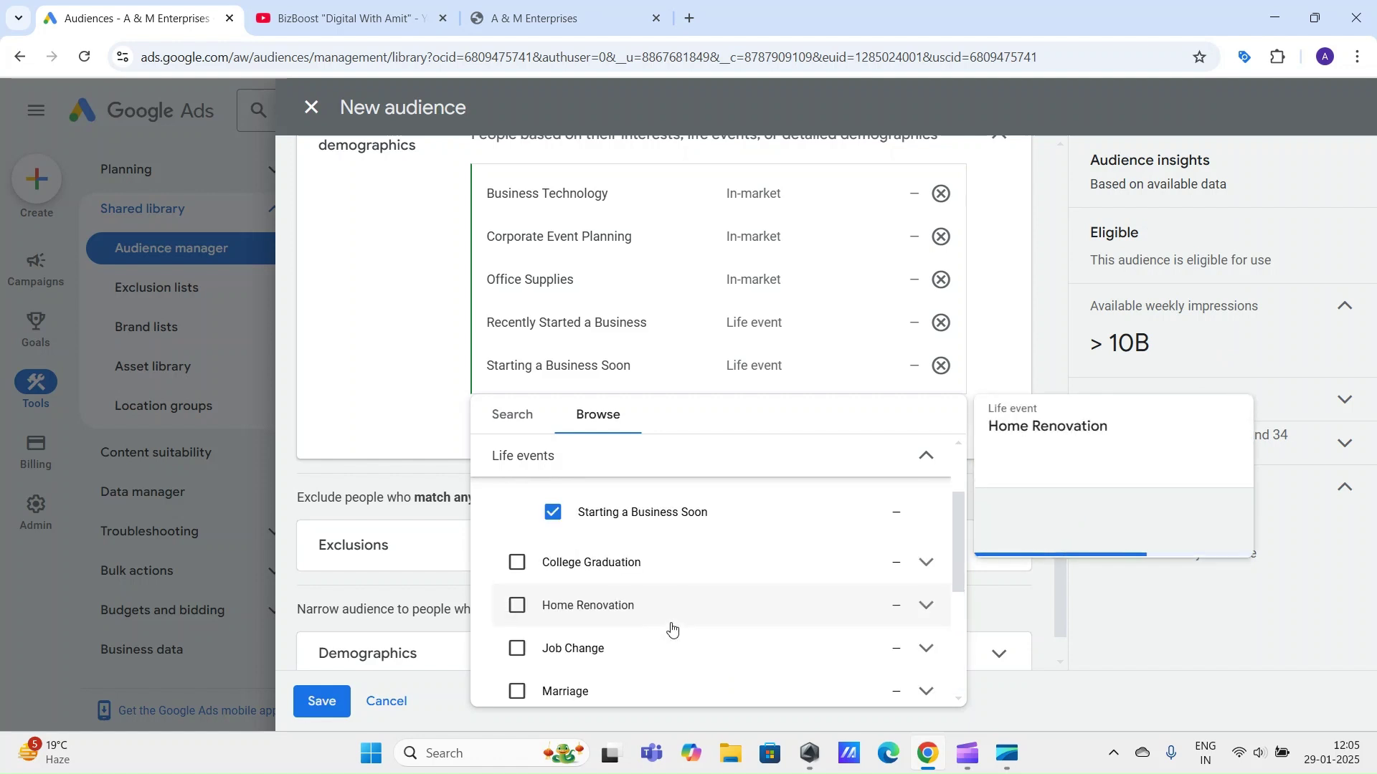
{"action": "scroll", "coordinate": [672, 629], "scroll_direction": "up", "scroll_amount": 3}
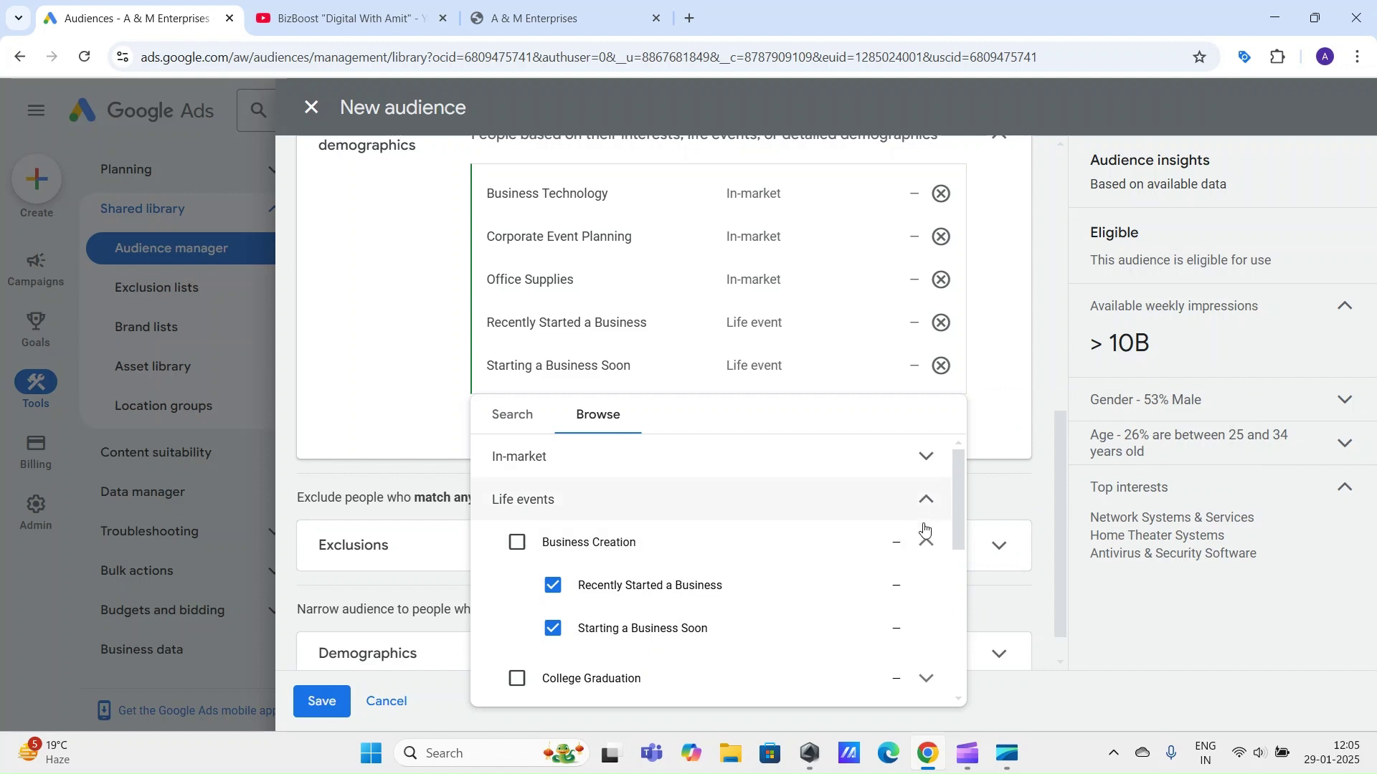
{"action": "left_click", "coordinate": [519, 544]}
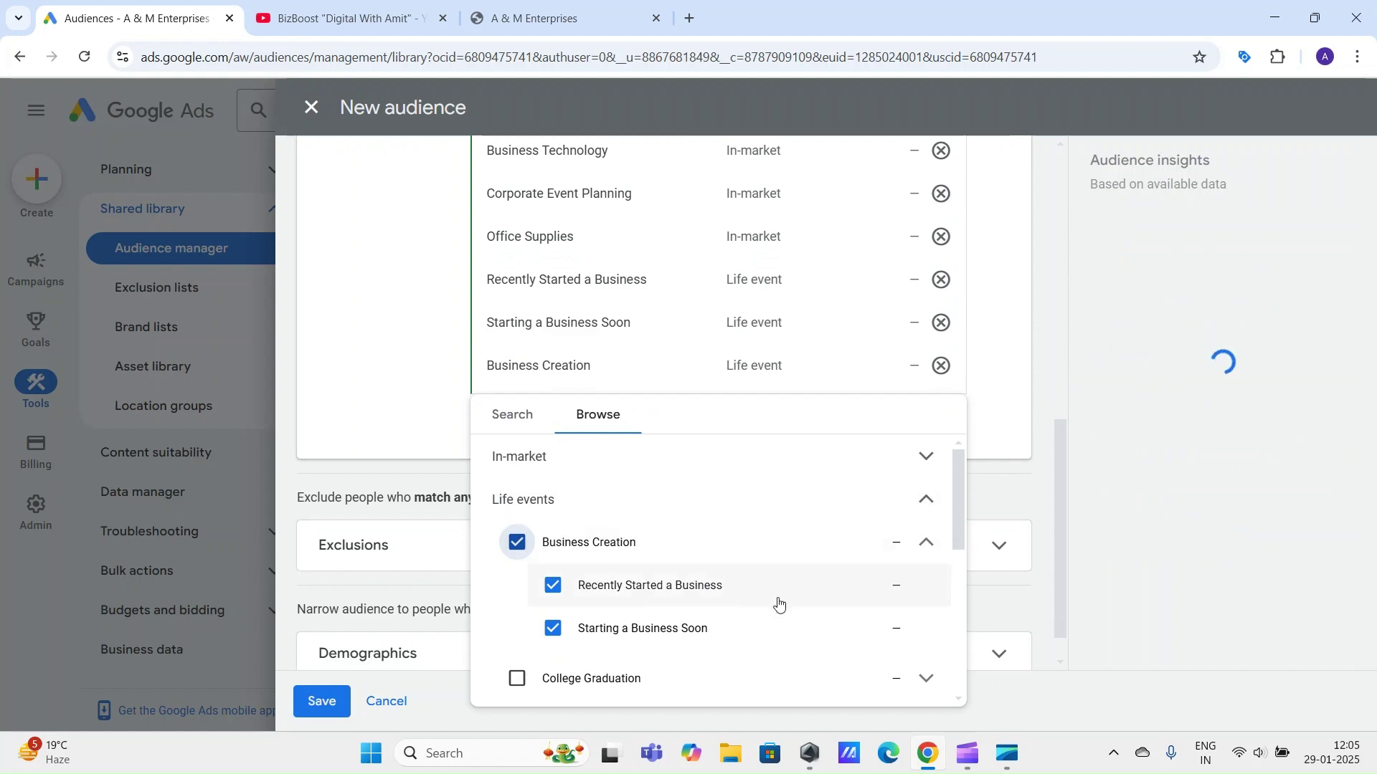
Step: Collapse Life events and look through the Detailed demographics categories, from Parental Status to Employment
{"action": "left_click", "coordinate": [927, 502]}
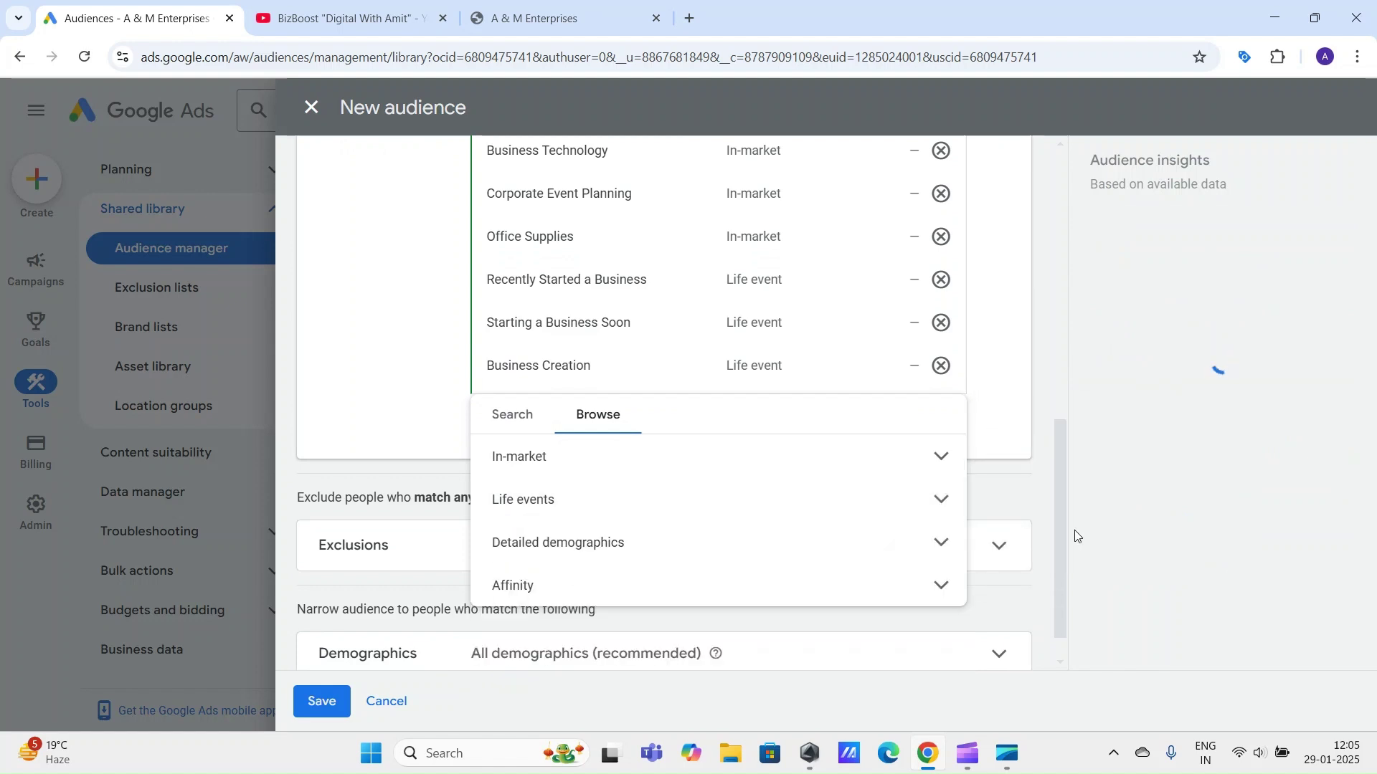
{"action": "scroll", "coordinate": [1012, 468], "scroll_direction": "down", "scroll_amount": 1}
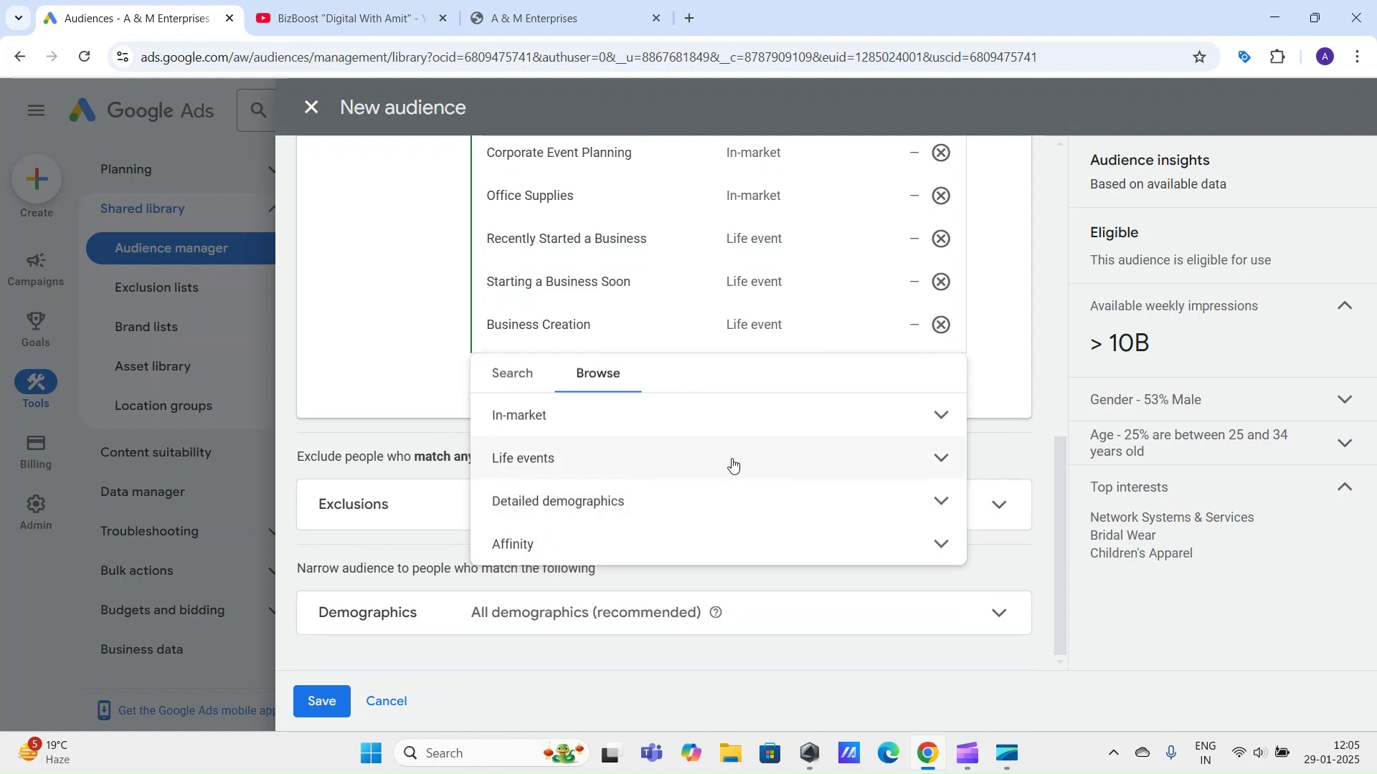
{"action": "left_click", "coordinate": [939, 502]}
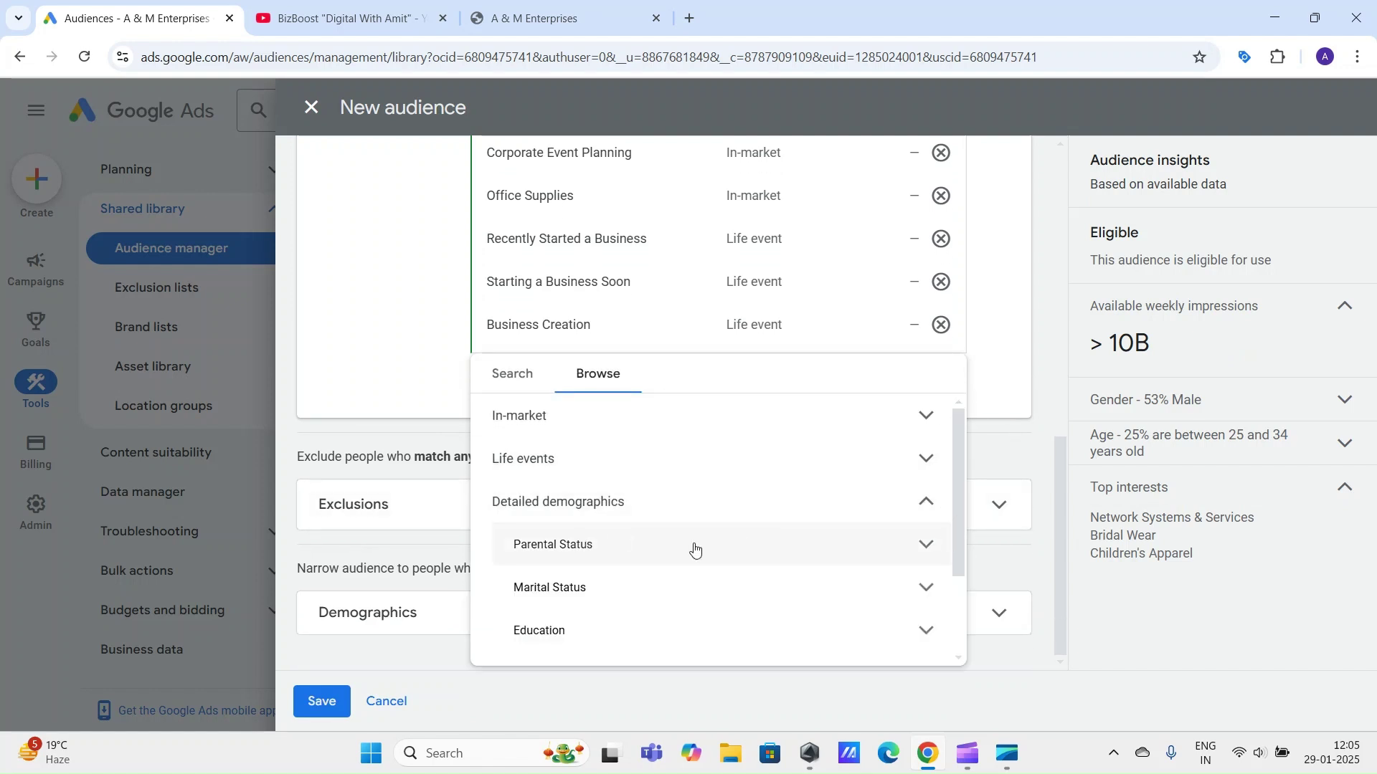
{"action": "scroll", "coordinate": [695, 550], "scroll_direction": "down", "scroll_amount": 1}
{"action": "scroll", "coordinate": [695, 550], "scroll_direction": "down", "scroll_amount": 1}
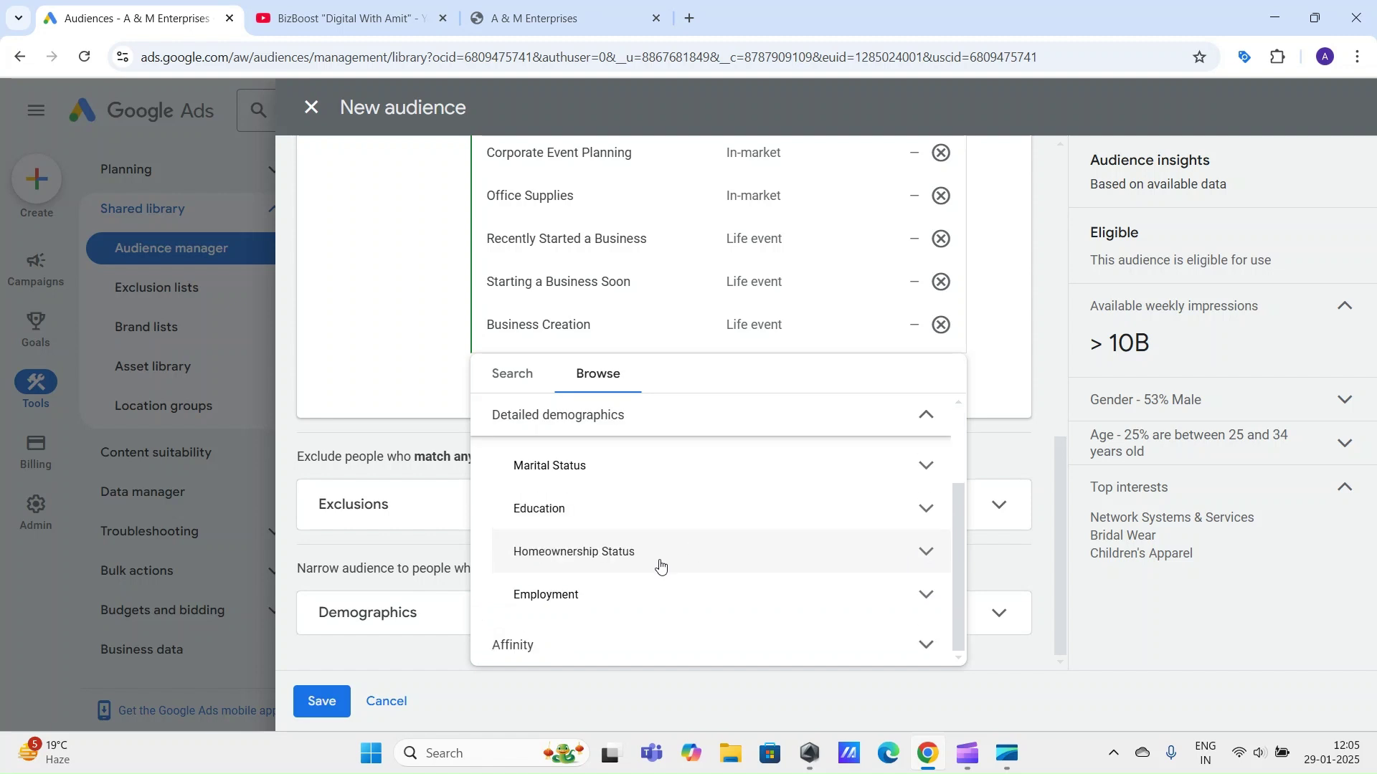
{"action": "scroll", "coordinate": [551, 607], "scroll_direction": "up", "scroll_amount": 2}
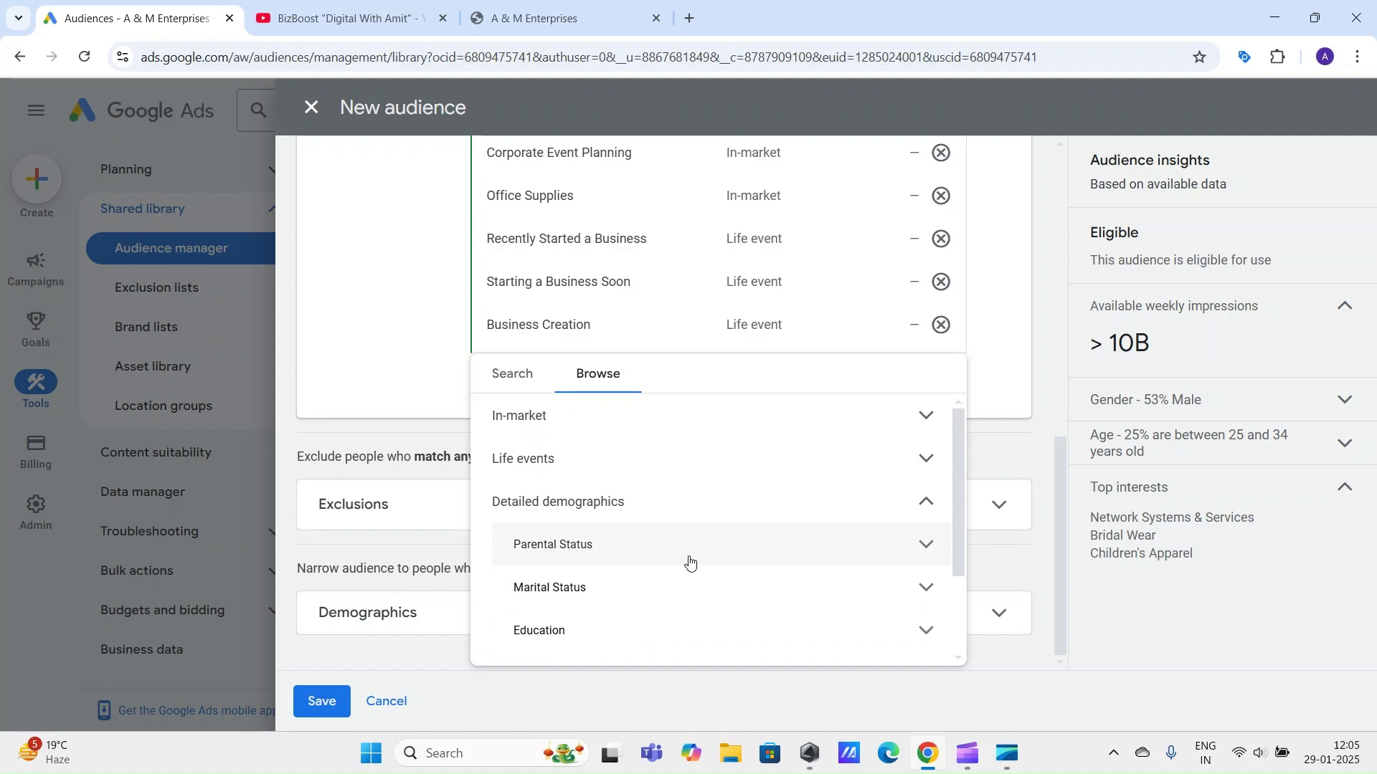
{"action": "scroll", "coordinate": [717, 550], "scroll_direction": "down", "scroll_amount": 1}
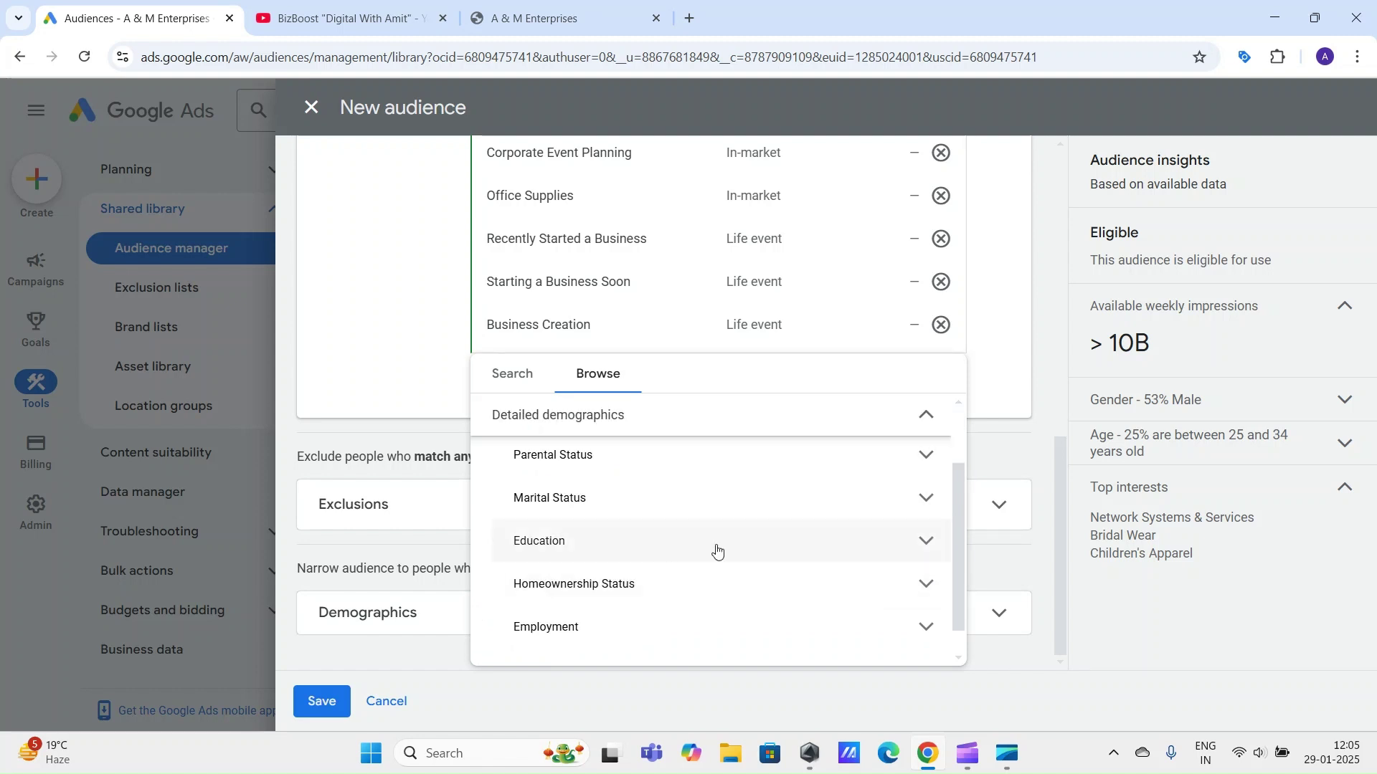
{"action": "scroll", "coordinate": [717, 566], "scroll_direction": "down", "scroll_amount": 1}
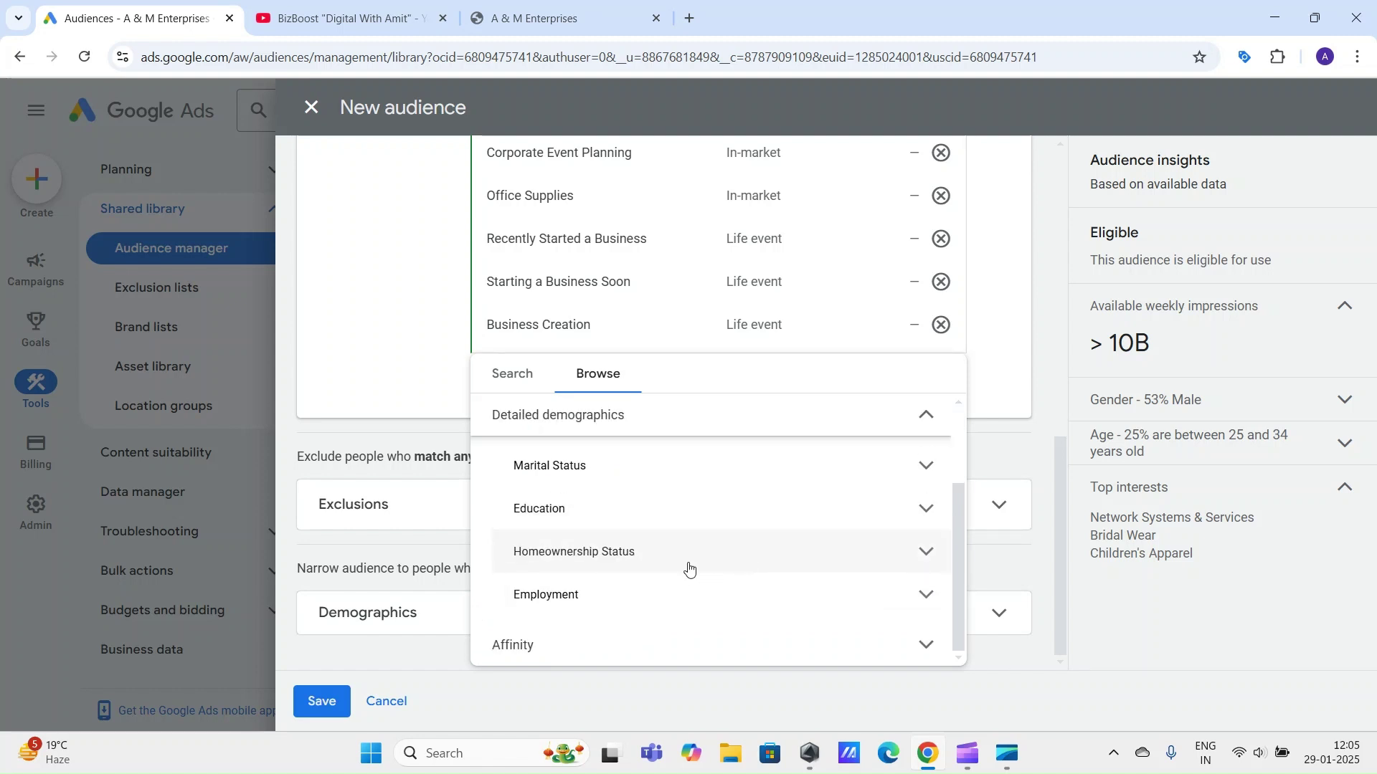
{"action": "mouse_move", "coordinate": [957, 509]}
{"action": "left_mouse_down"}
{"action": "mouse_move", "coordinate": [965, 458]}
{"action": "mouse_move", "coordinate": [959, 521]}
{"action": "left_mouse_up"}
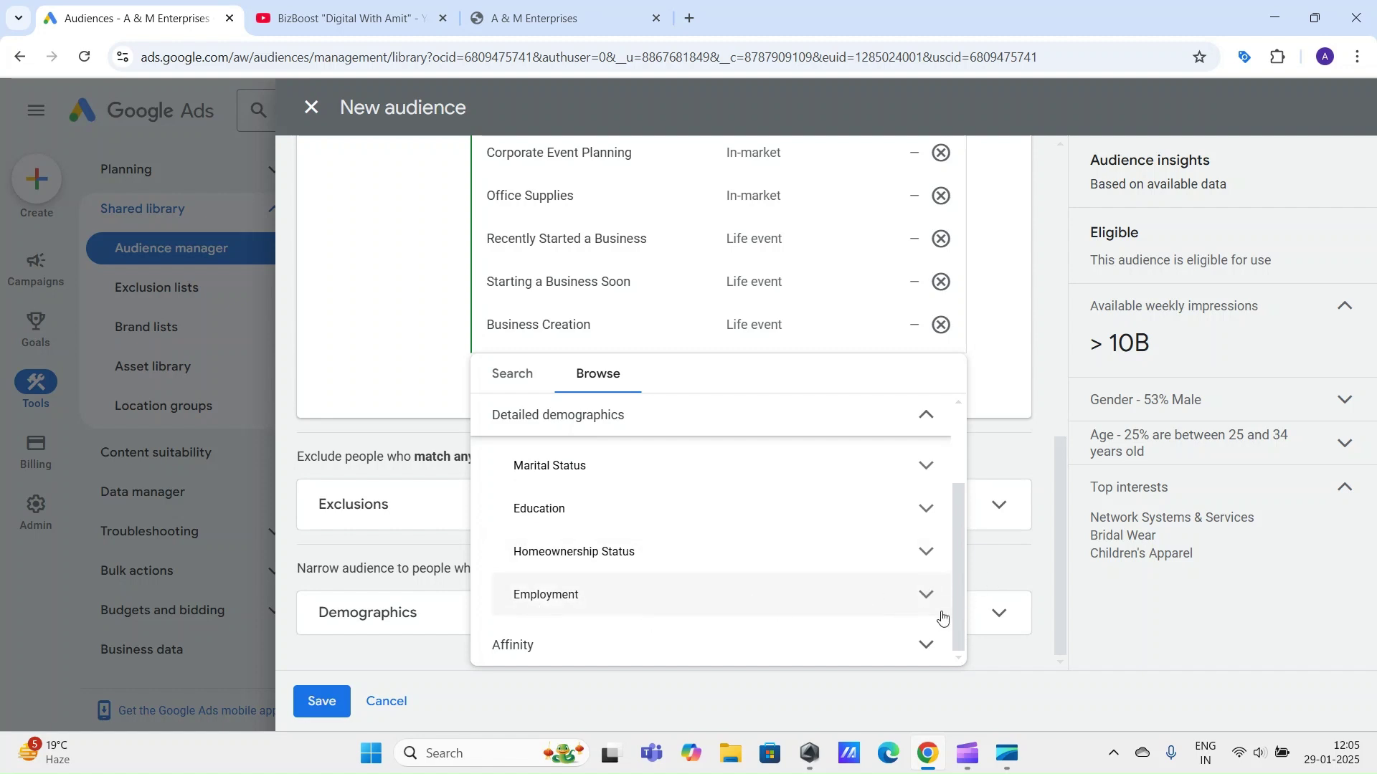
Step: Add the Company Size segments Small Employer, Large Employer and Very Large Employer from Employment to the audience, and collapse Detailed demographics
{"action": "left_click", "coordinate": [927, 596]}
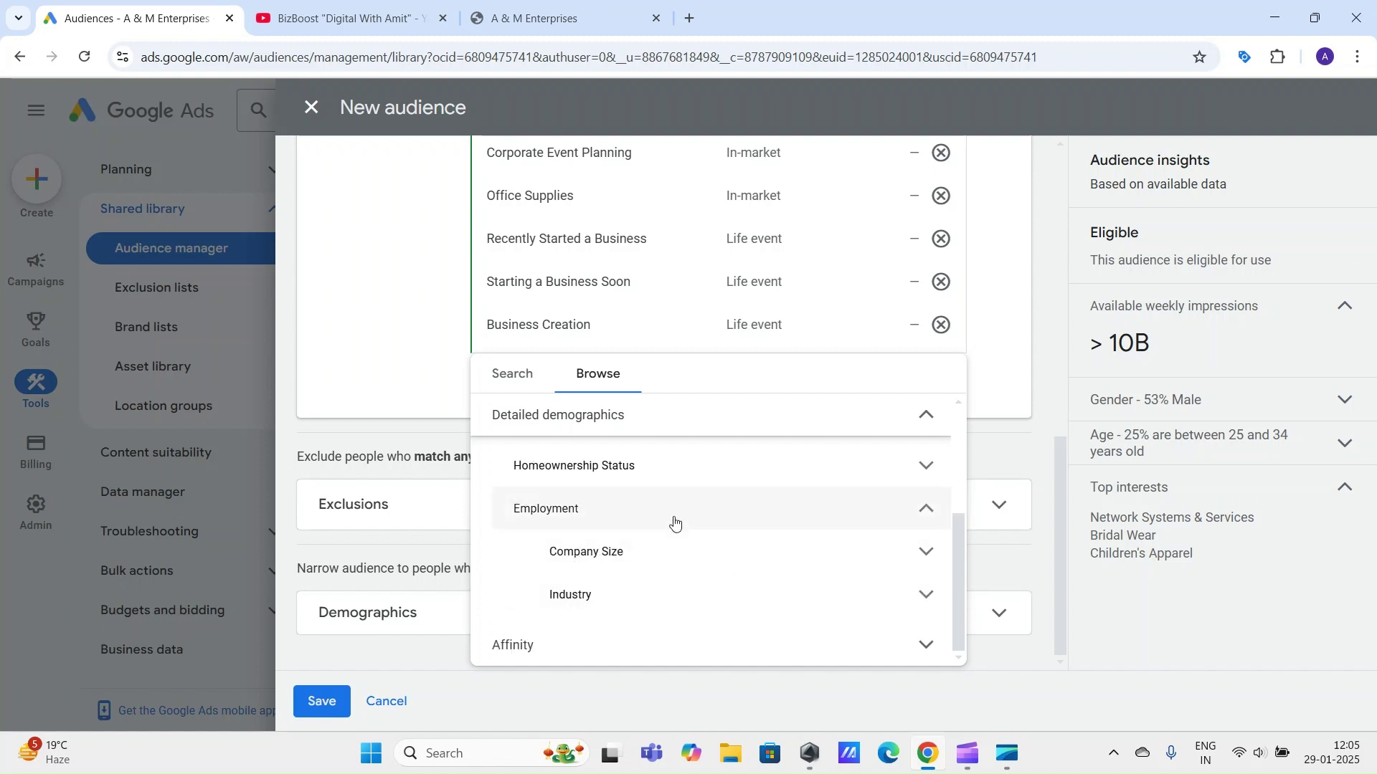
{"action": "left_click", "coordinate": [931, 554]}
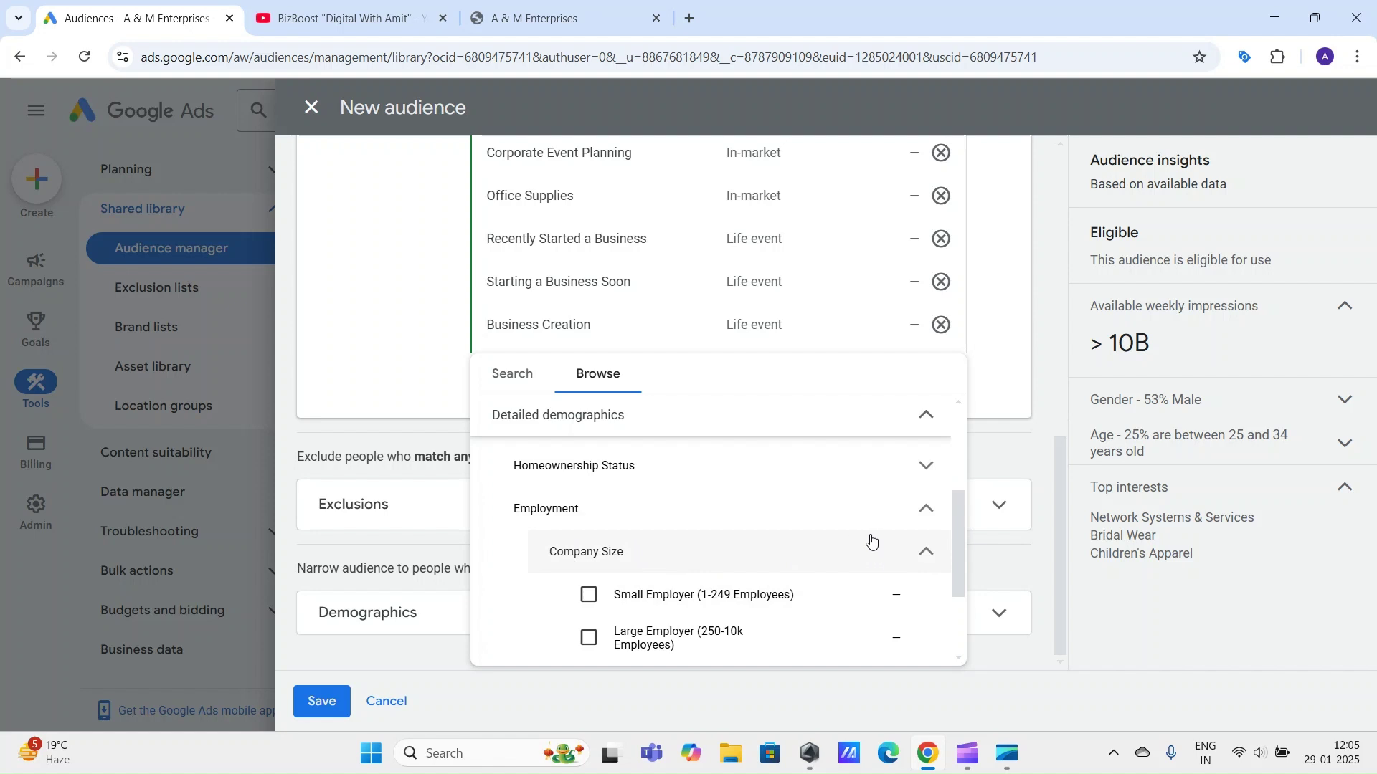
{"action": "mouse_move", "coordinate": [957, 512]}
{"action": "left_mouse_down"}
{"action": "mouse_move", "coordinate": [953, 553]}
{"action": "mouse_move", "coordinate": [958, 529]}
{"action": "left_mouse_up"}
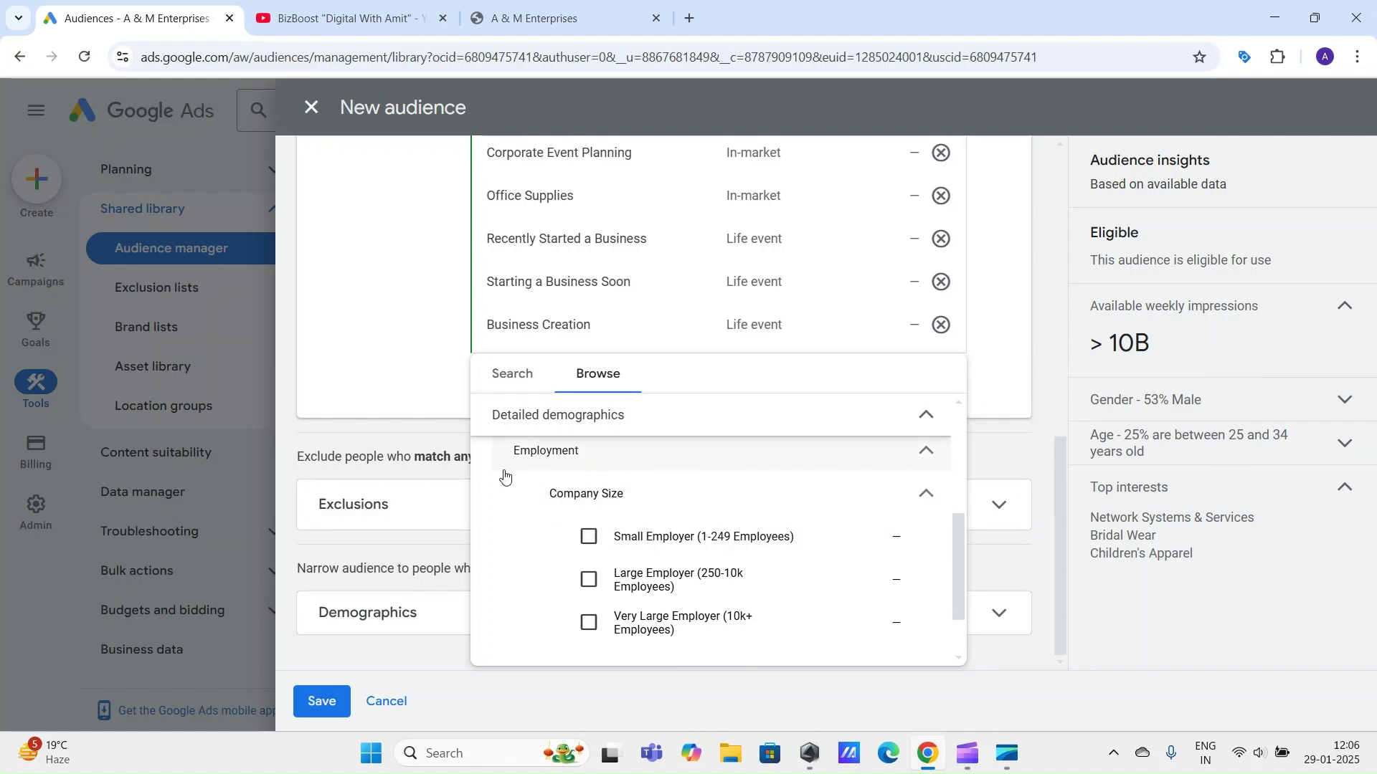
{"action": "left_click", "coordinate": [589, 539]}
{"action": "left_click", "coordinate": [588, 620]}
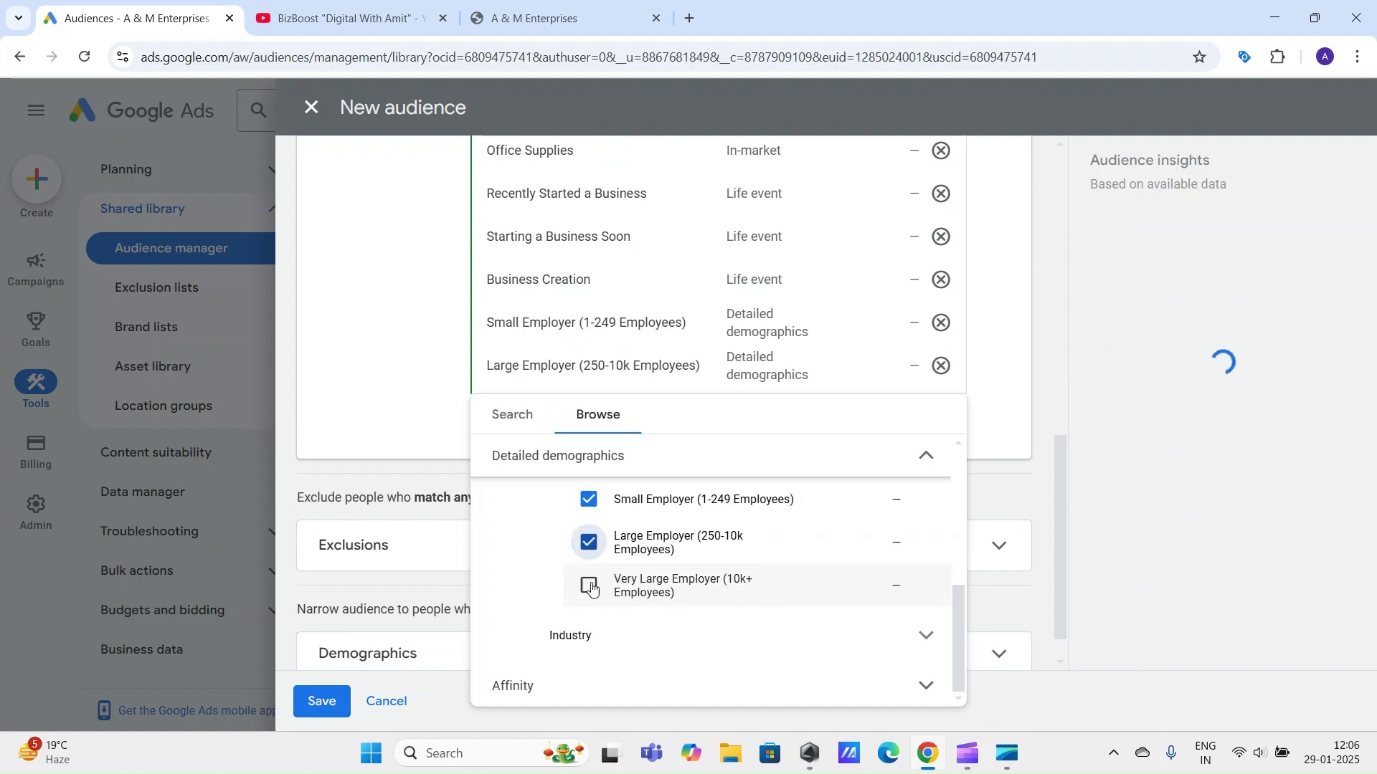
{"action": "left_click", "coordinate": [586, 599]}
{"action": "scroll", "coordinate": [717, 638], "scroll_direction": "up", "scroll_amount": 2}
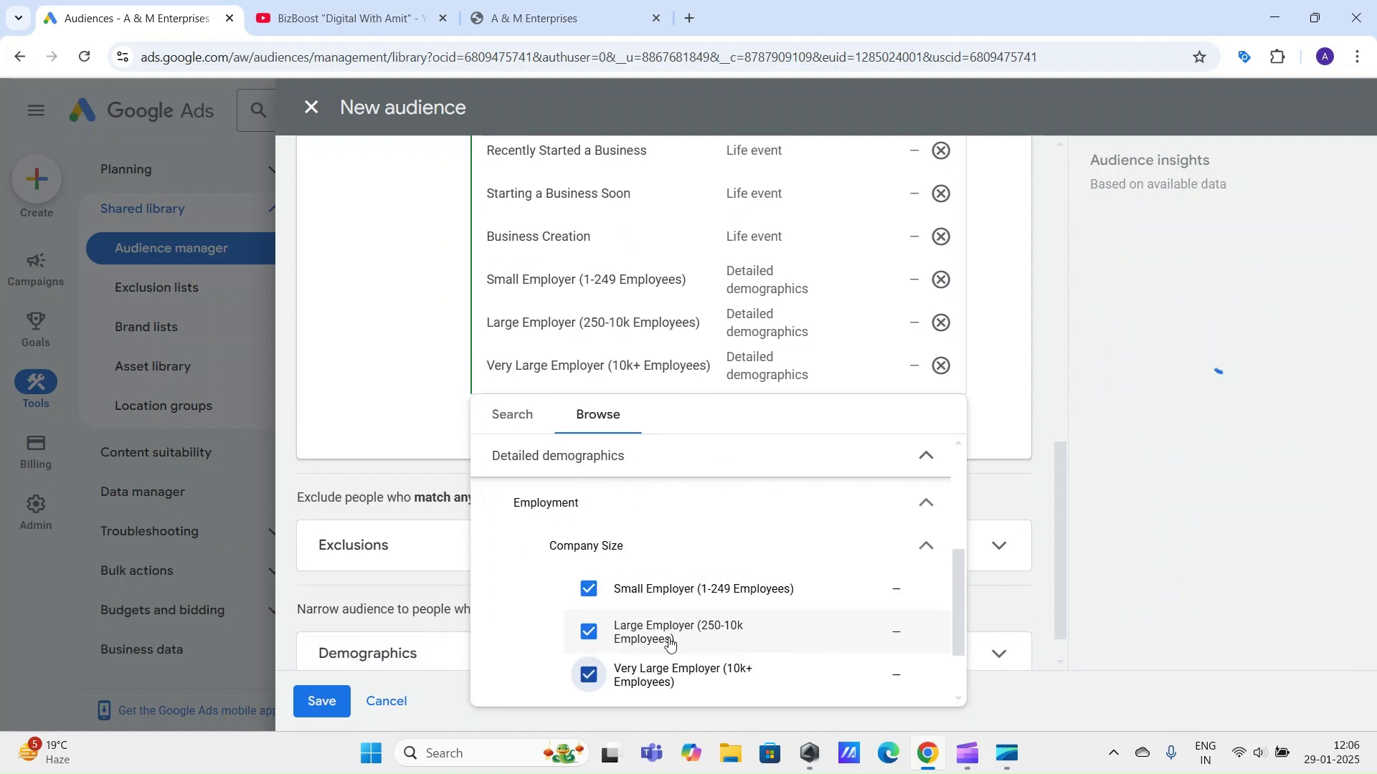
{"action": "left_click", "coordinate": [610, 505]}
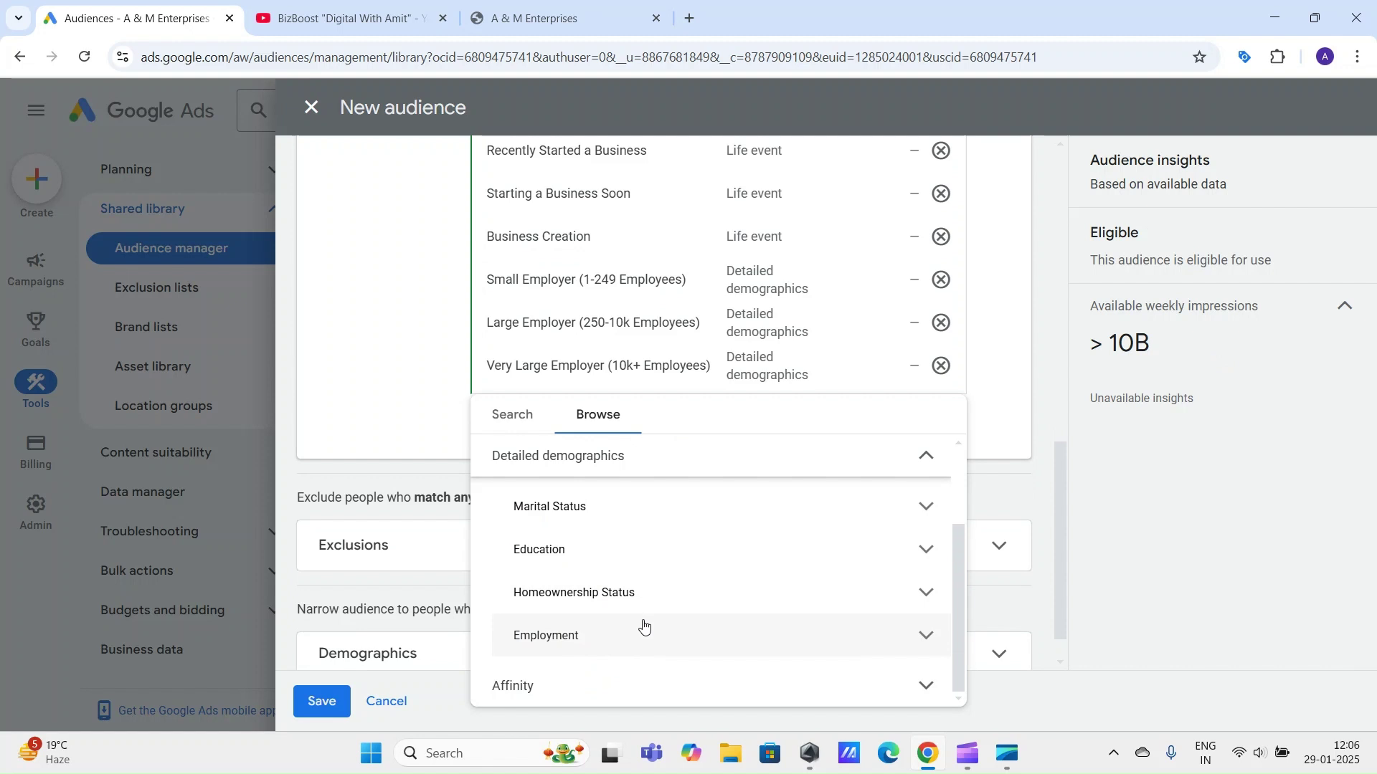
{"action": "scroll", "coordinate": [731, 628], "scroll_direction": "up", "scroll_amount": 2}
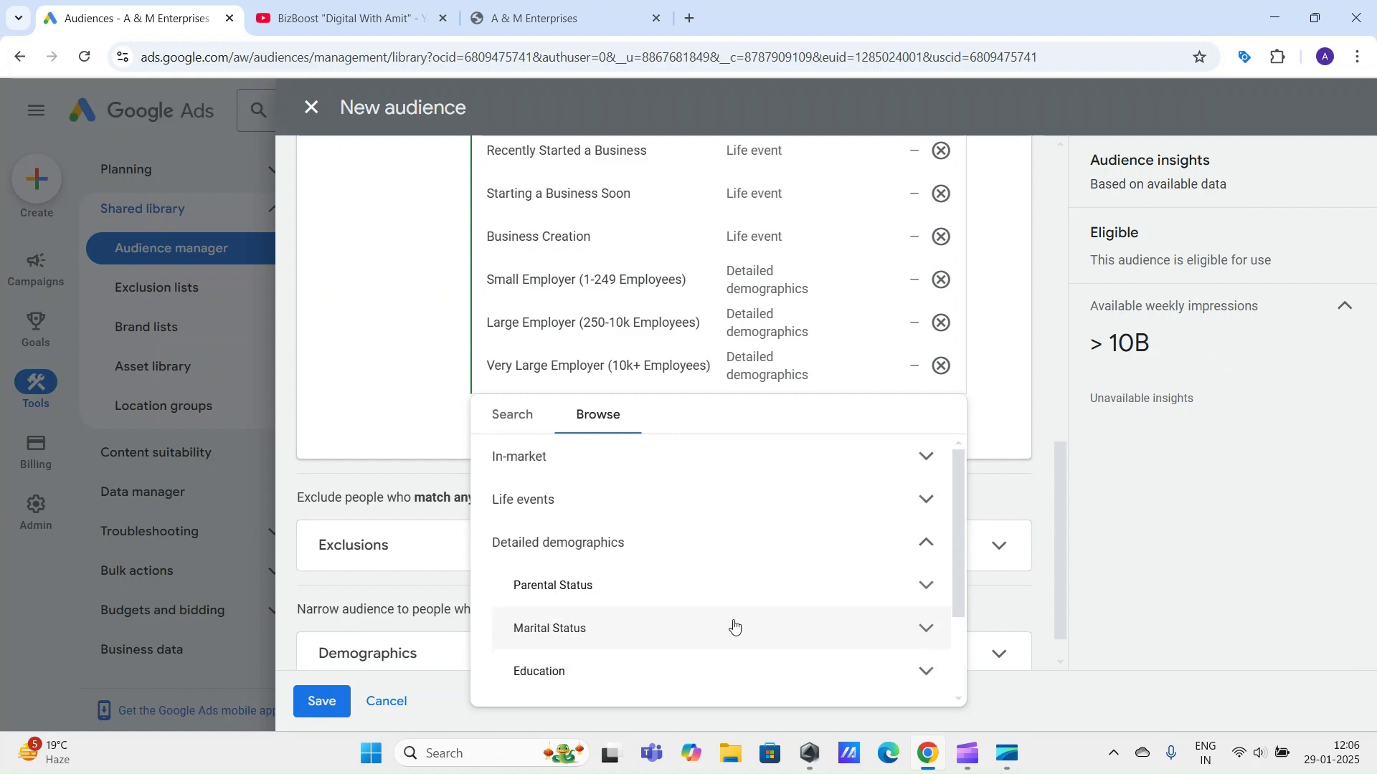
{"action": "left_click", "coordinate": [632, 546]}
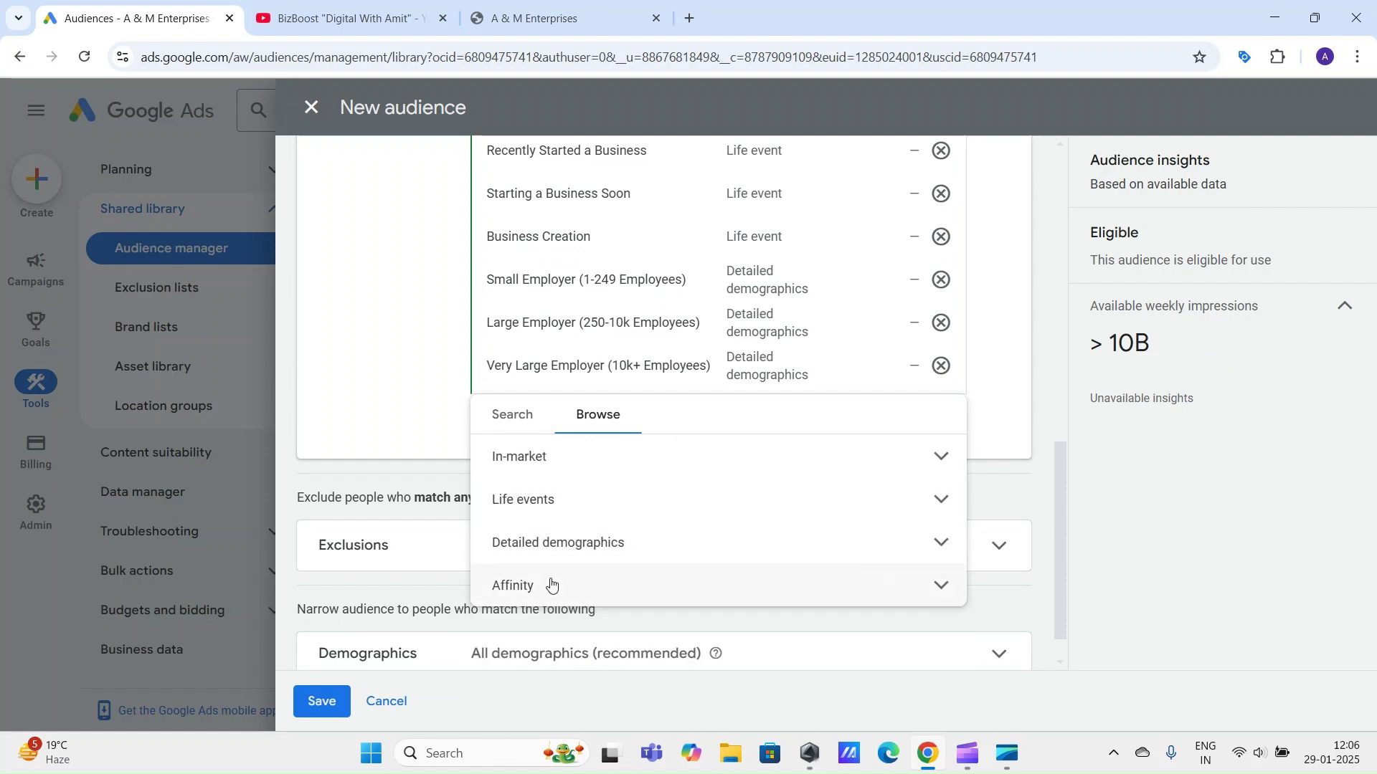
Step: Add the affinity segments Technology, Mobile Enthusiasts, Social Media Enthusiasts and Technophiles to the audience and close the segment picker
{"action": "left_click", "coordinate": [939, 588]}
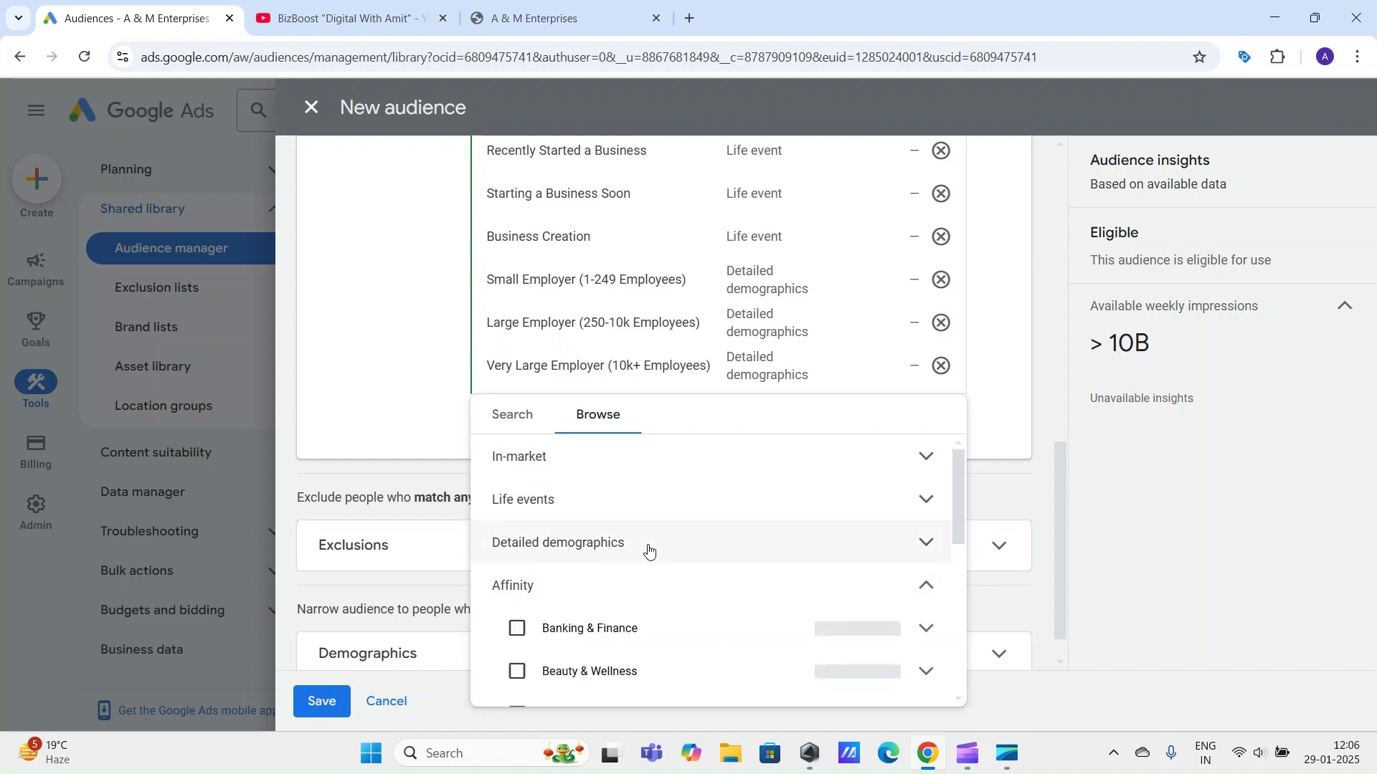
{"action": "scroll", "coordinate": [684, 546], "scroll_direction": "down", "scroll_amount": 1}
{"action": "mouse_move", "coordinate": [514, 536]}
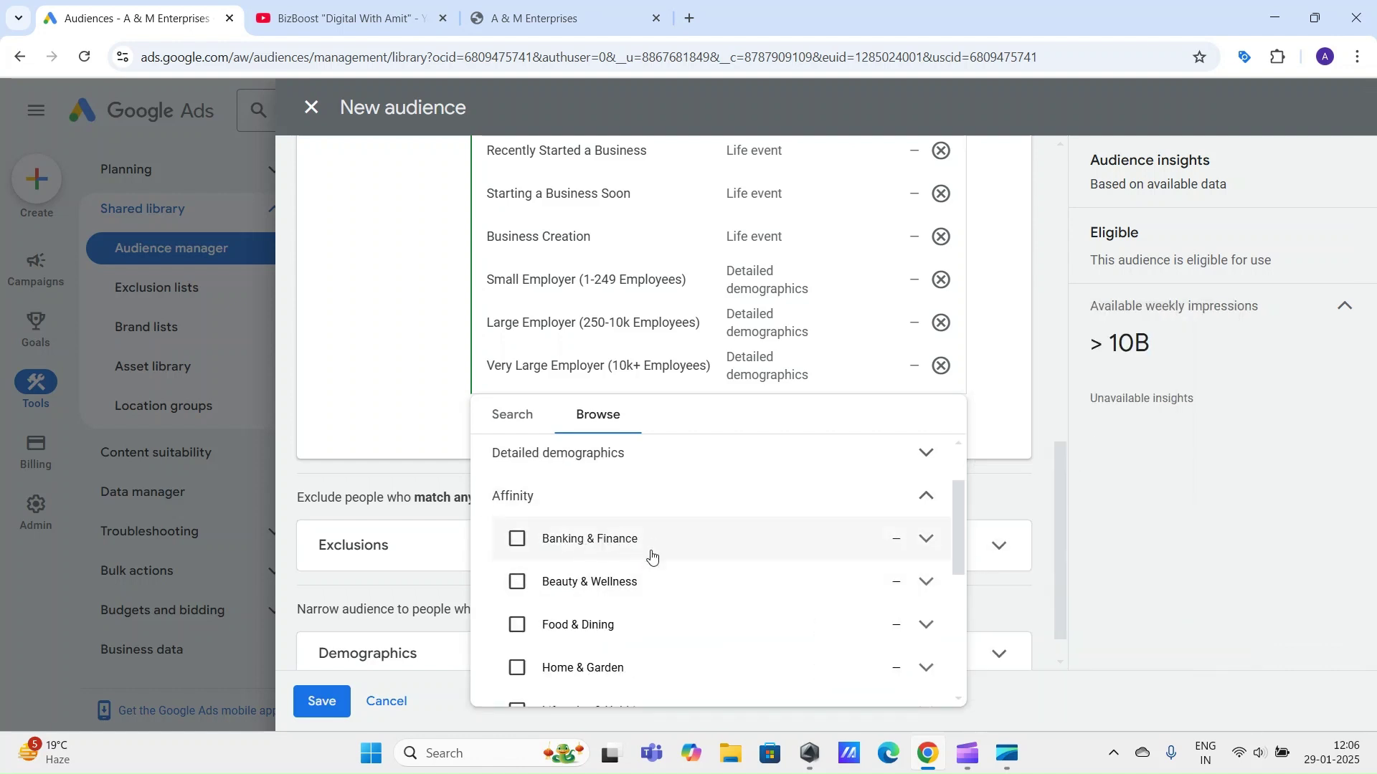
{"action": "scroll", "coordinate": [613, 582], "scroll_direction": "down", "scroll_amount": 1}
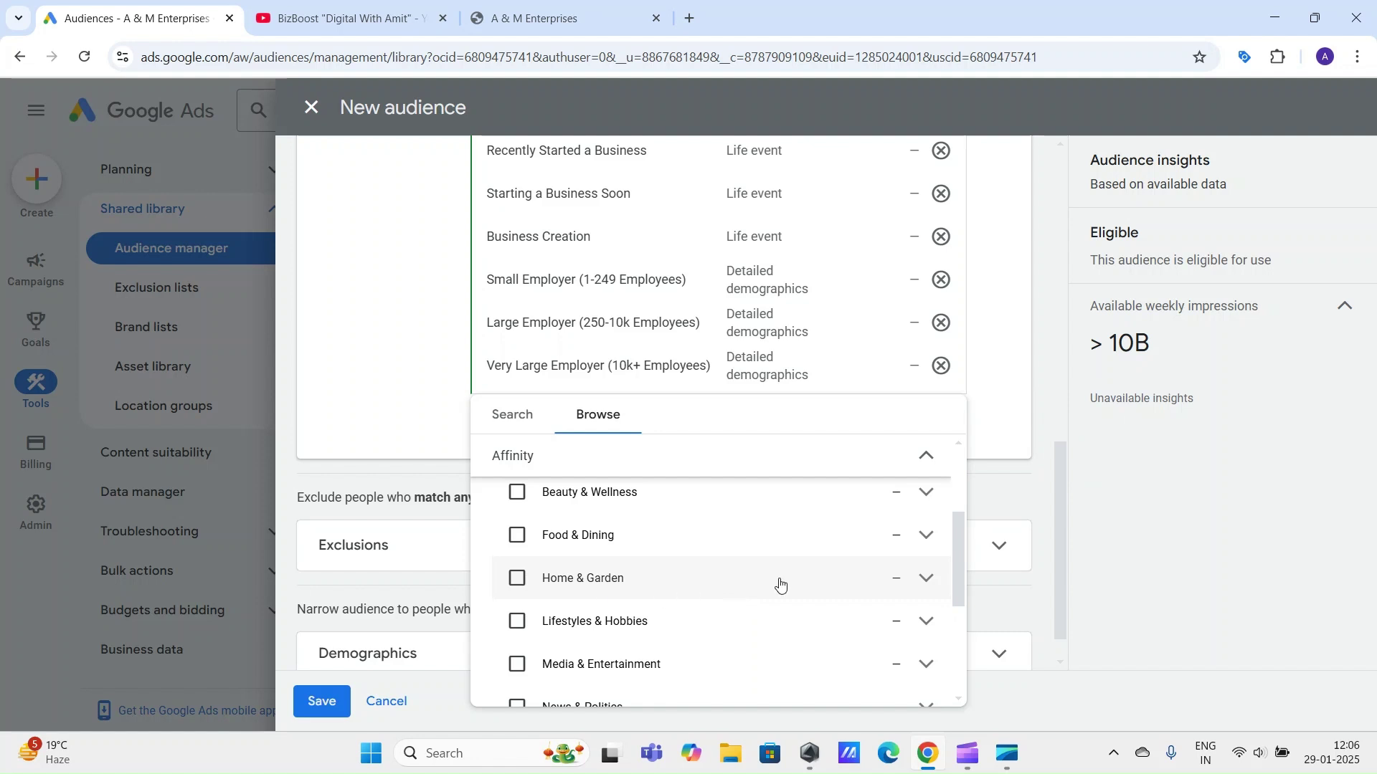
{"action": "scroll", "coordinate": [688, 578], "scroll_direction": "down", "scroll_amount": 2}
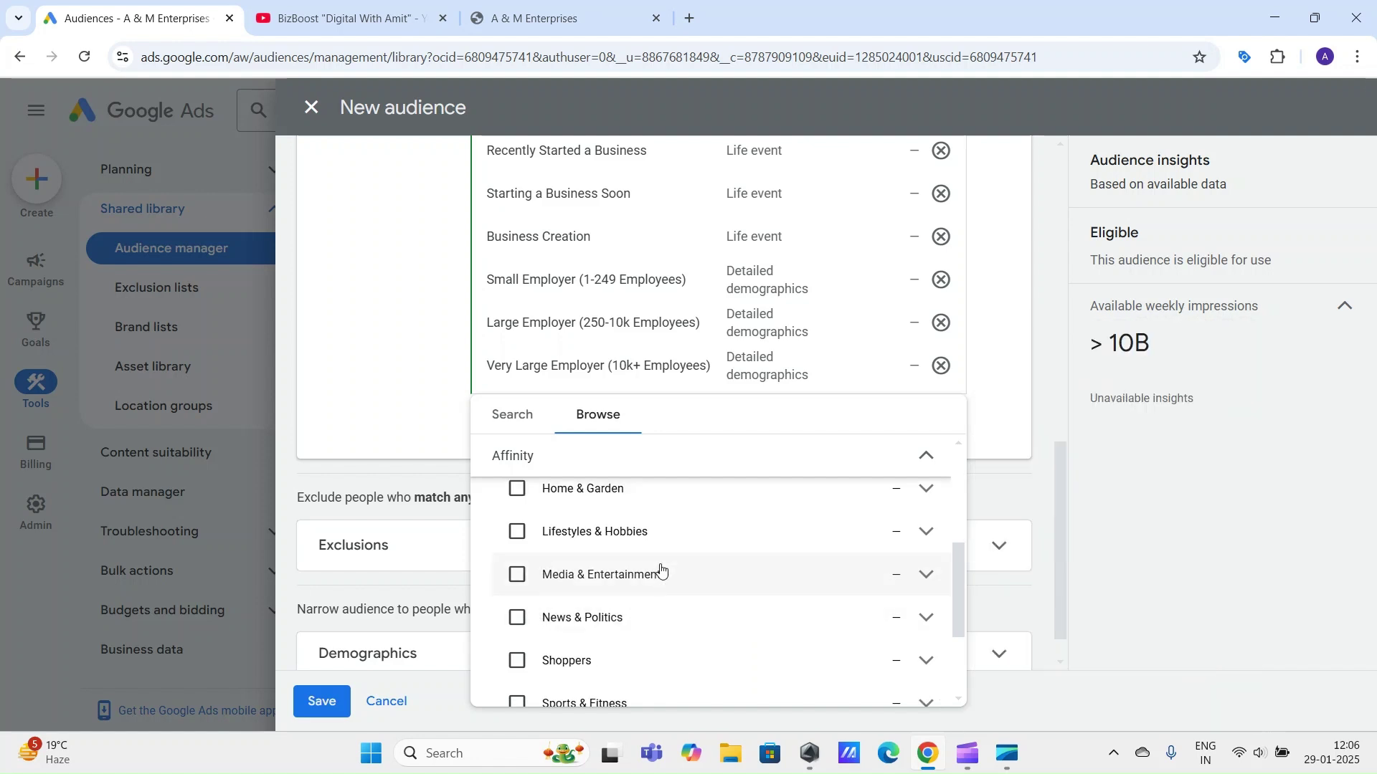
{"action": "scroll", "coordinate": [596, 626], "scroll_direction": "down", "scroll_amount": 4}
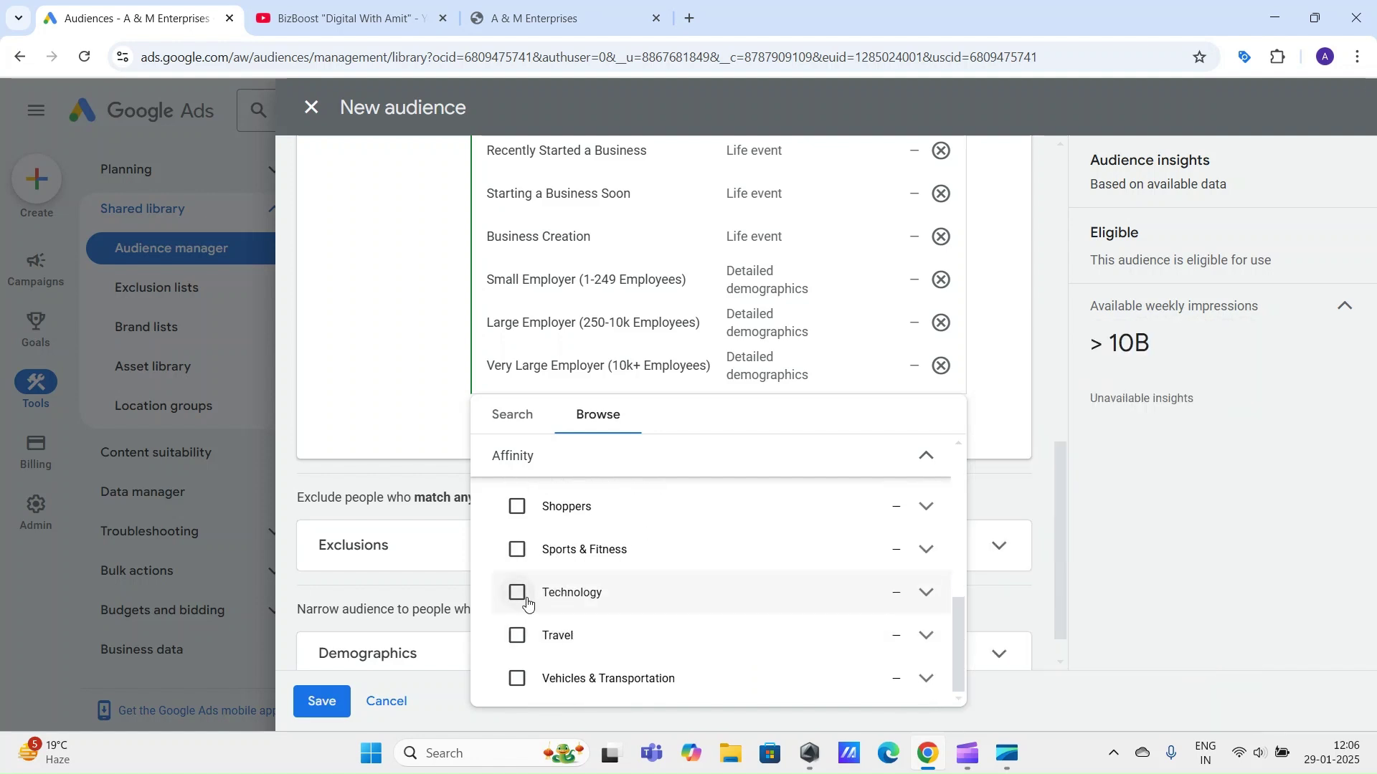
{"action": "left_click", "coordinate": [925, 594]}
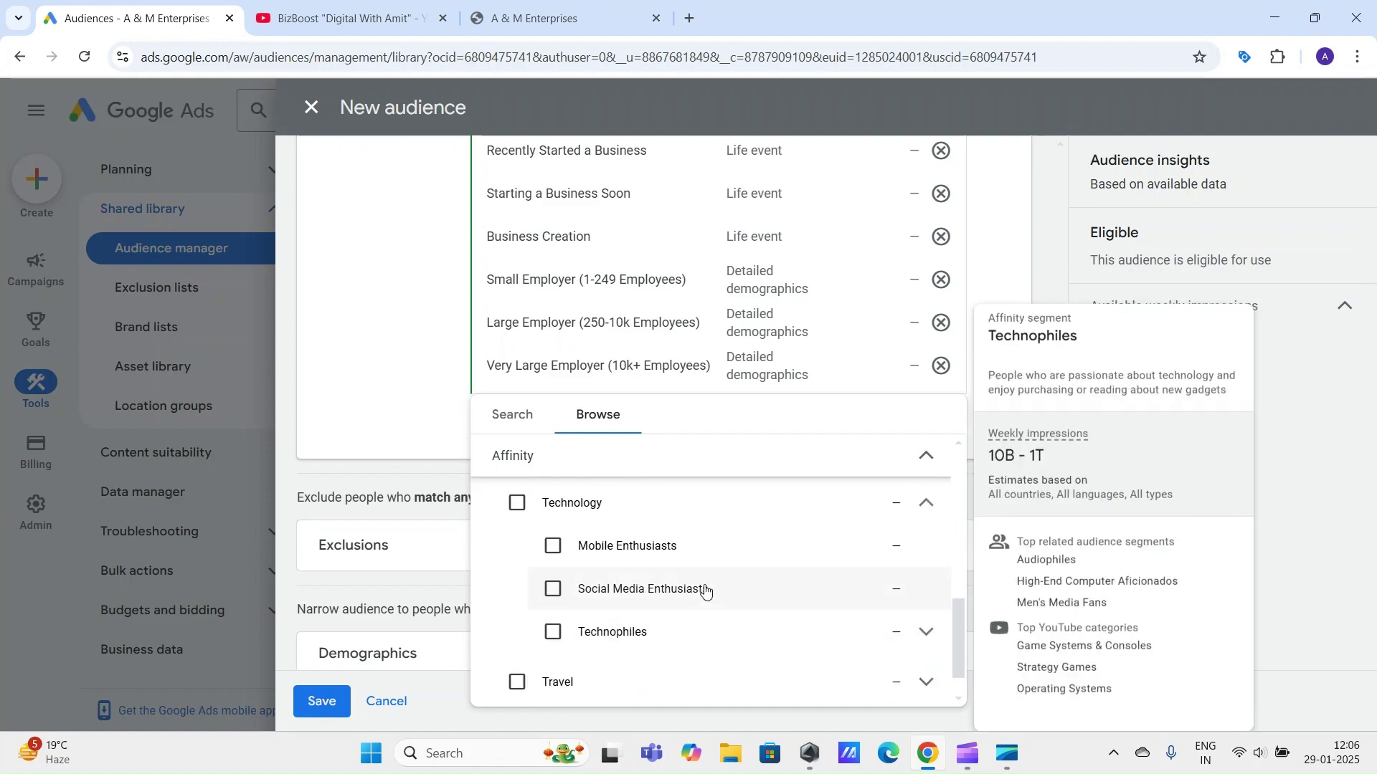
{"action": "left_click", "coordinate": [553, 546]}
{"action": "left_click", "coordinate": [554, 591]}
{"action": "left_click", "coordinate": [553, 632]}
{"action": "left_click", "coordinate": [925, 504]}
{"action": "scroll", "coordinate": [746, 642], "scroll_direction": "up", "scroll_amount": 10}
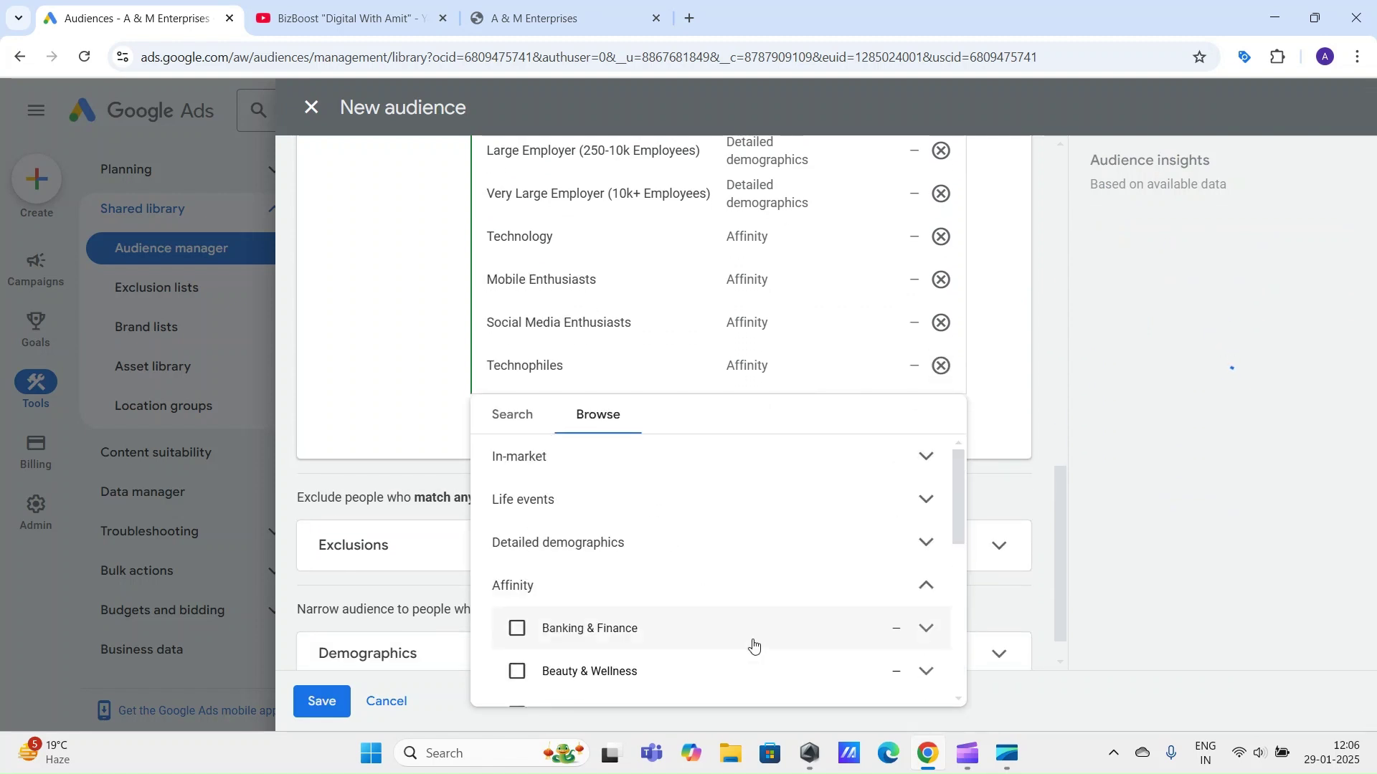
{"action": "left_click", "coordinate": [926, 588]}
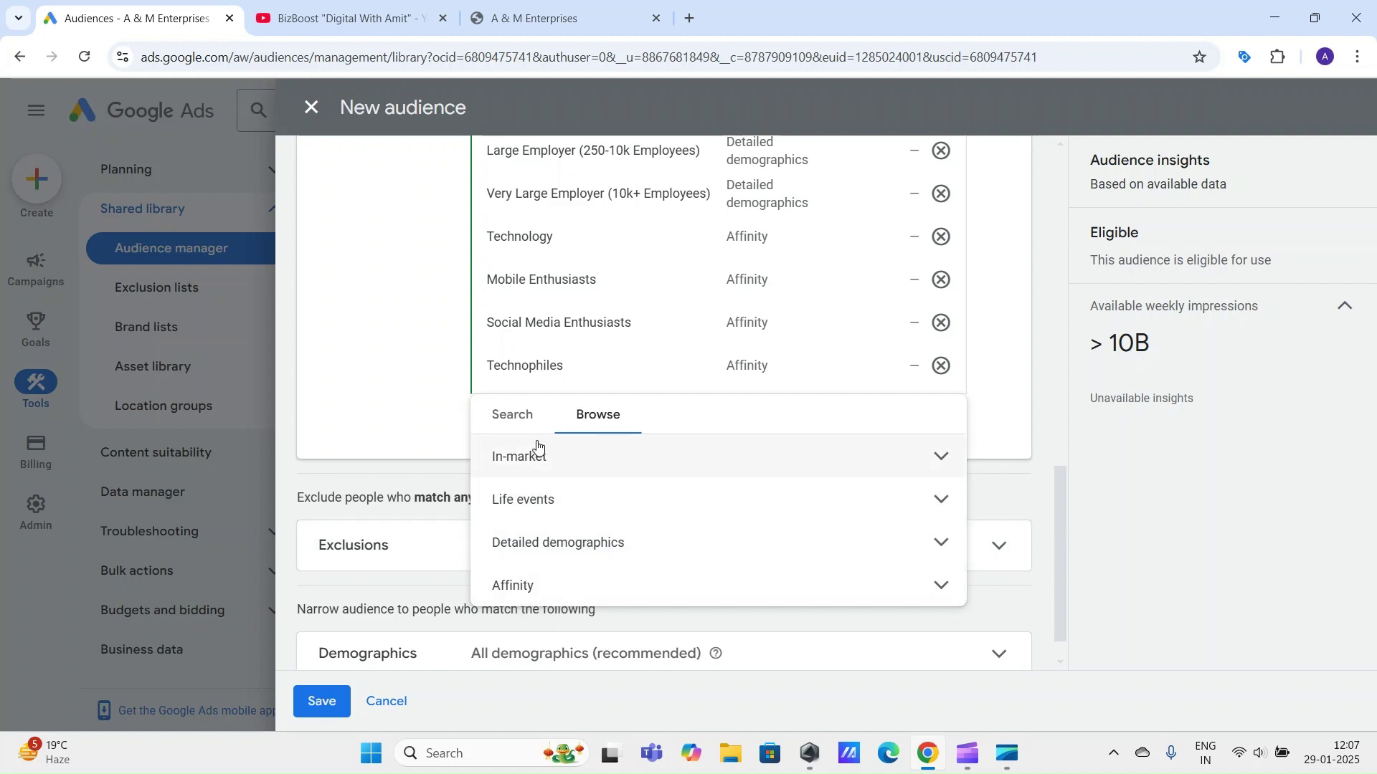
{"action": "left_click", "coordinate": [423, 412]}
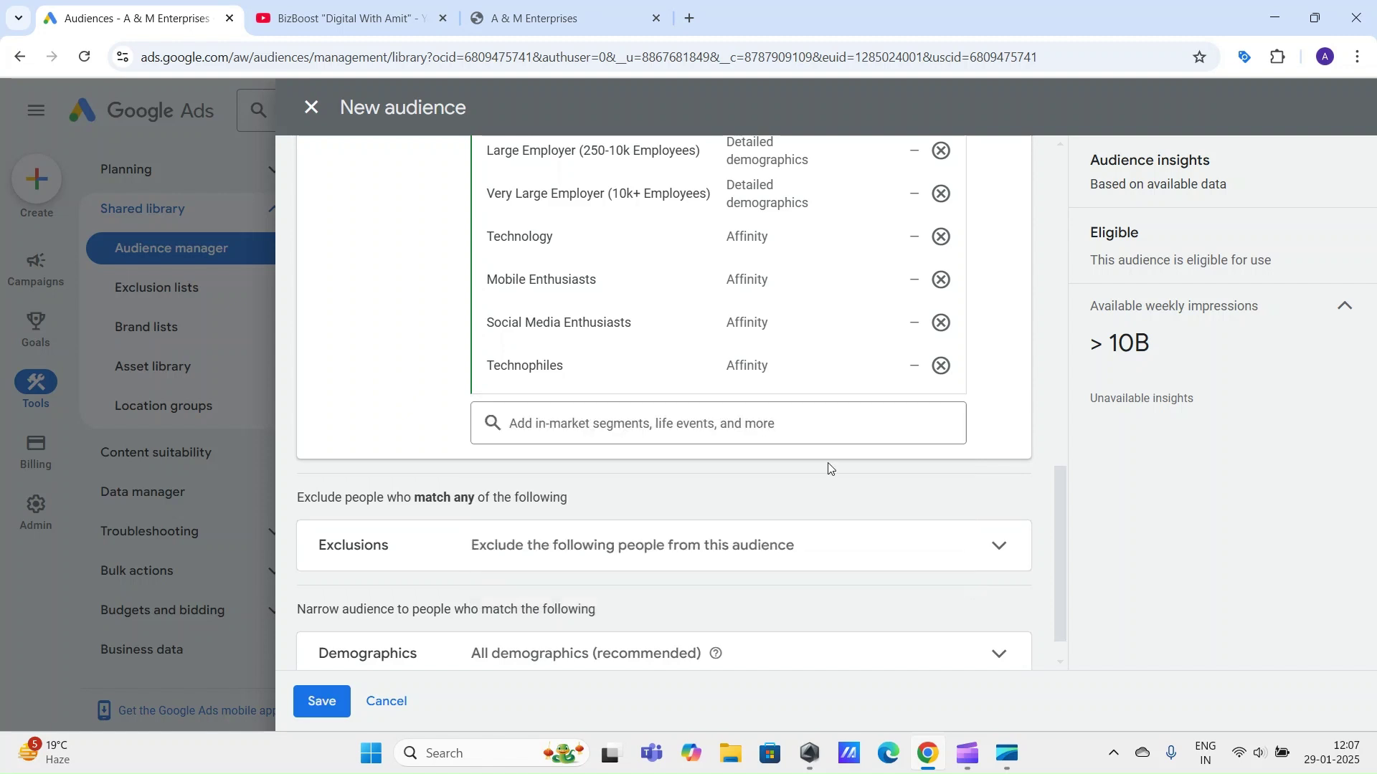
Step: Review the audience's custom segments, own data, and all selected interests and detailed demographics
{"action": "scroll", "coordinate": [1032, 543], "scroll_direction": "up", "scroll_amount": 2}
{"action": "scroll", "coordinate": [1032, 545], "scroll_direction": "up", "scroll_amount": 4}
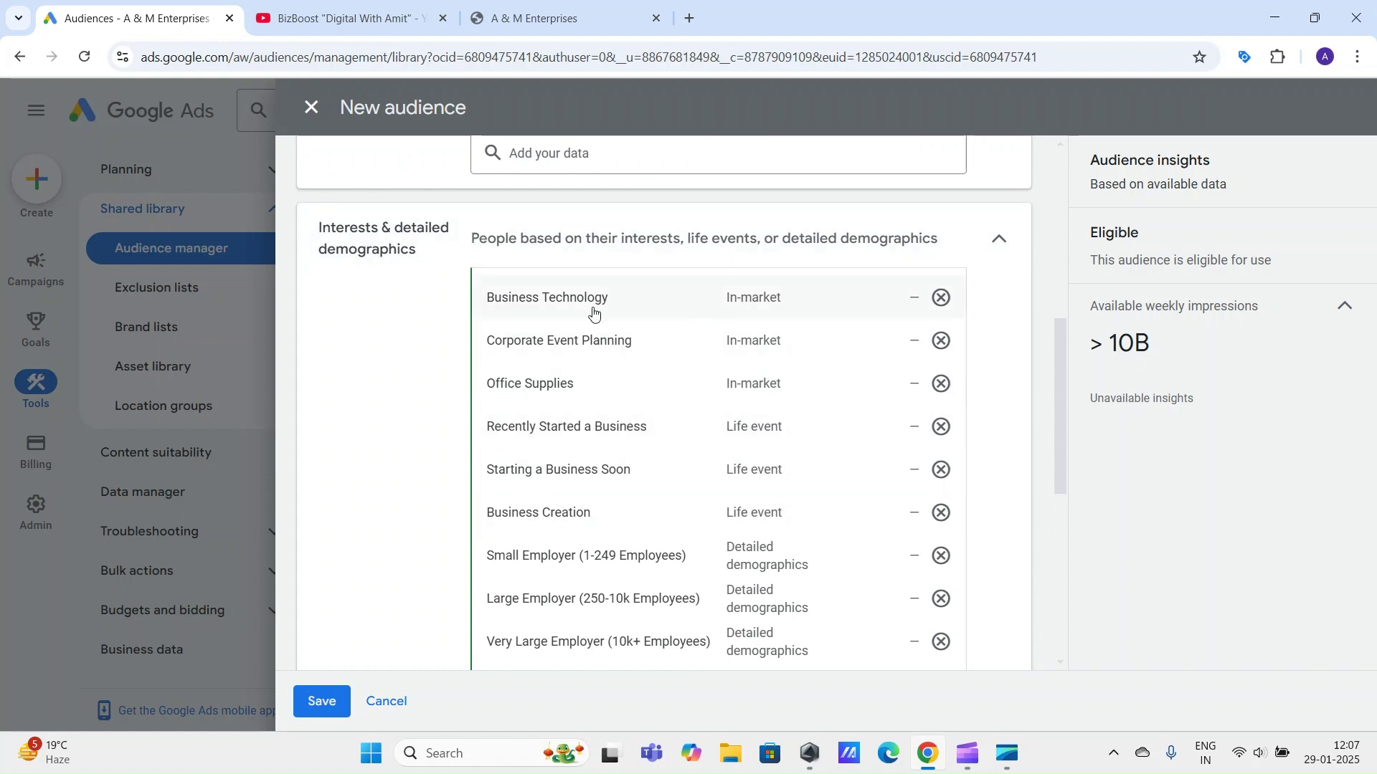
{"action": "scroll", "coordinate": [1045, 371], "scroll_direction": "down", "scroll_amount": 3}
{"action": "scroll", "coordinate": [682, 399], "scroll_direction": "up", "scroll_amount": 6}
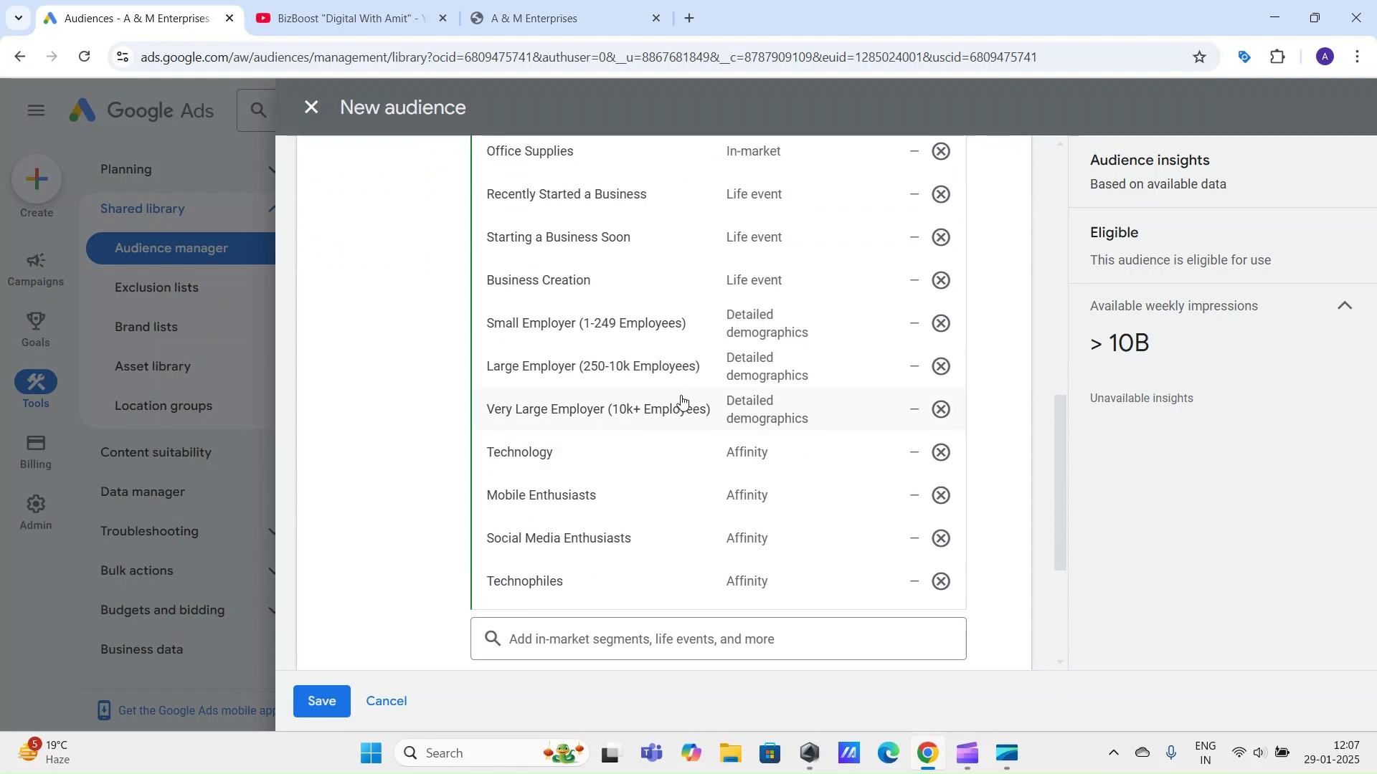
{"action": "scroll", "coordinate": [736, 507], "scroll_direction": "up", "scroll_amount": 3}
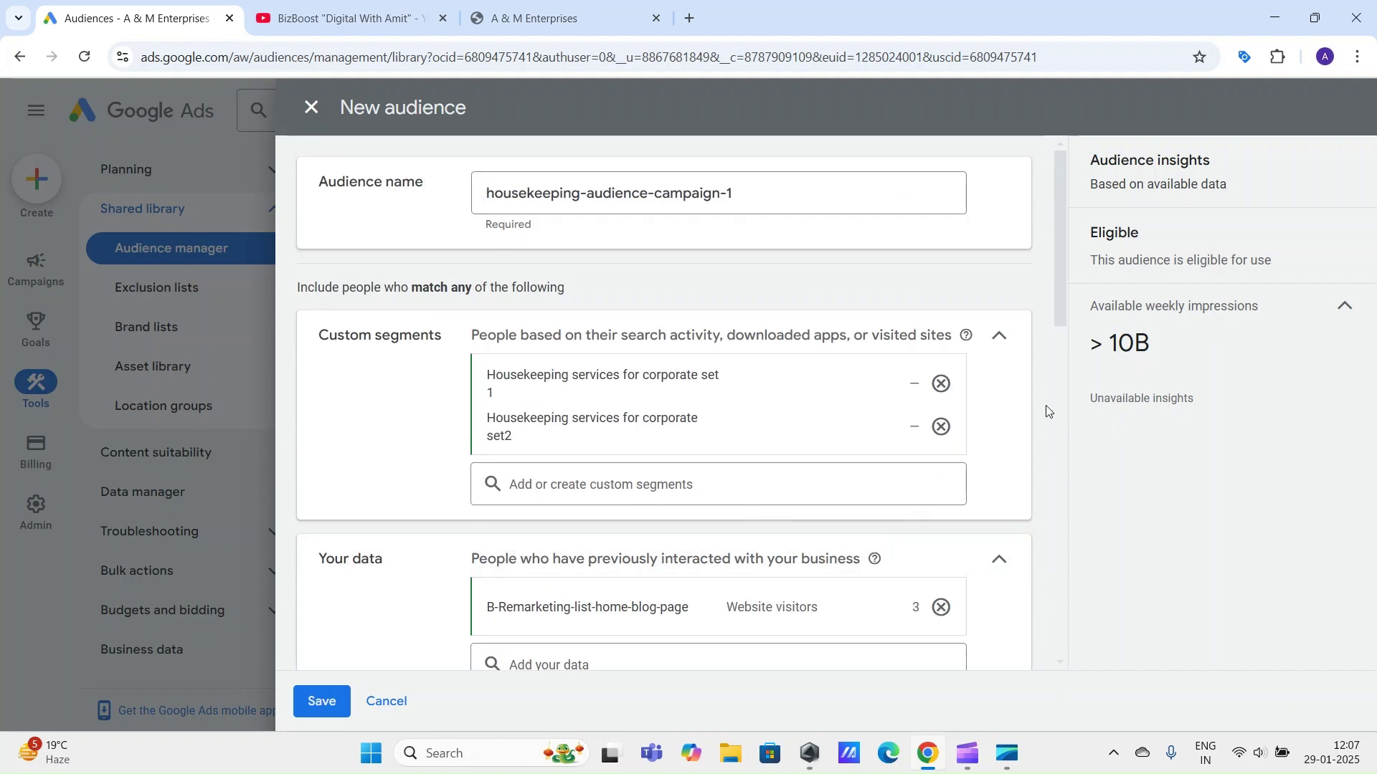
{"action": "scroll", "coordinate": [568, 334], "scroll_direction": "down", "scroll_amount": 5}
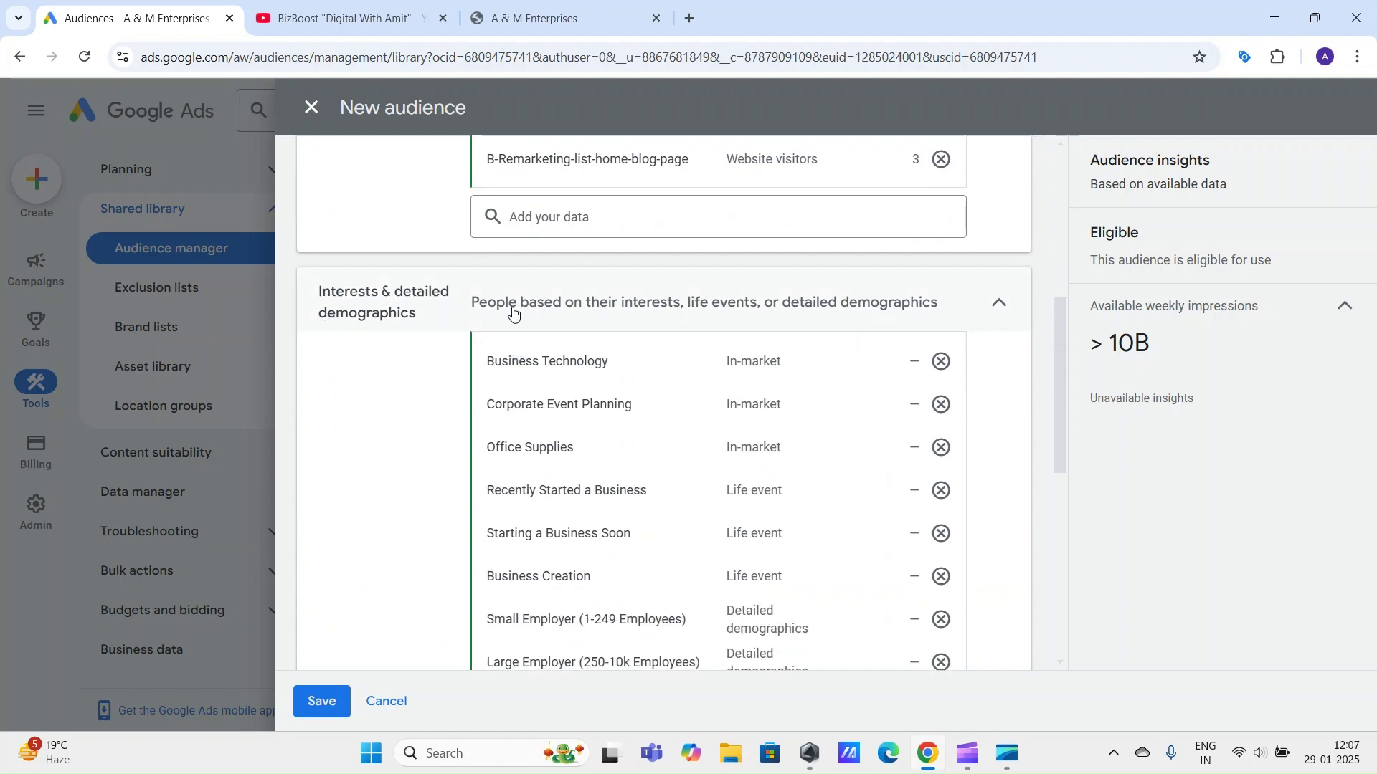
{"action": "scroll", "coordinate": [513, 313], "scroll_direction": "down", "scroll_amount": 6}
{"action": "scroll", "coordinate": [688, 441], "scroll_direction": "up", "scroll_amount": 4}
{"action": "scroll", "coordinate": [691, 436], "scroll_direction": "down", "scroll_amount": 6}
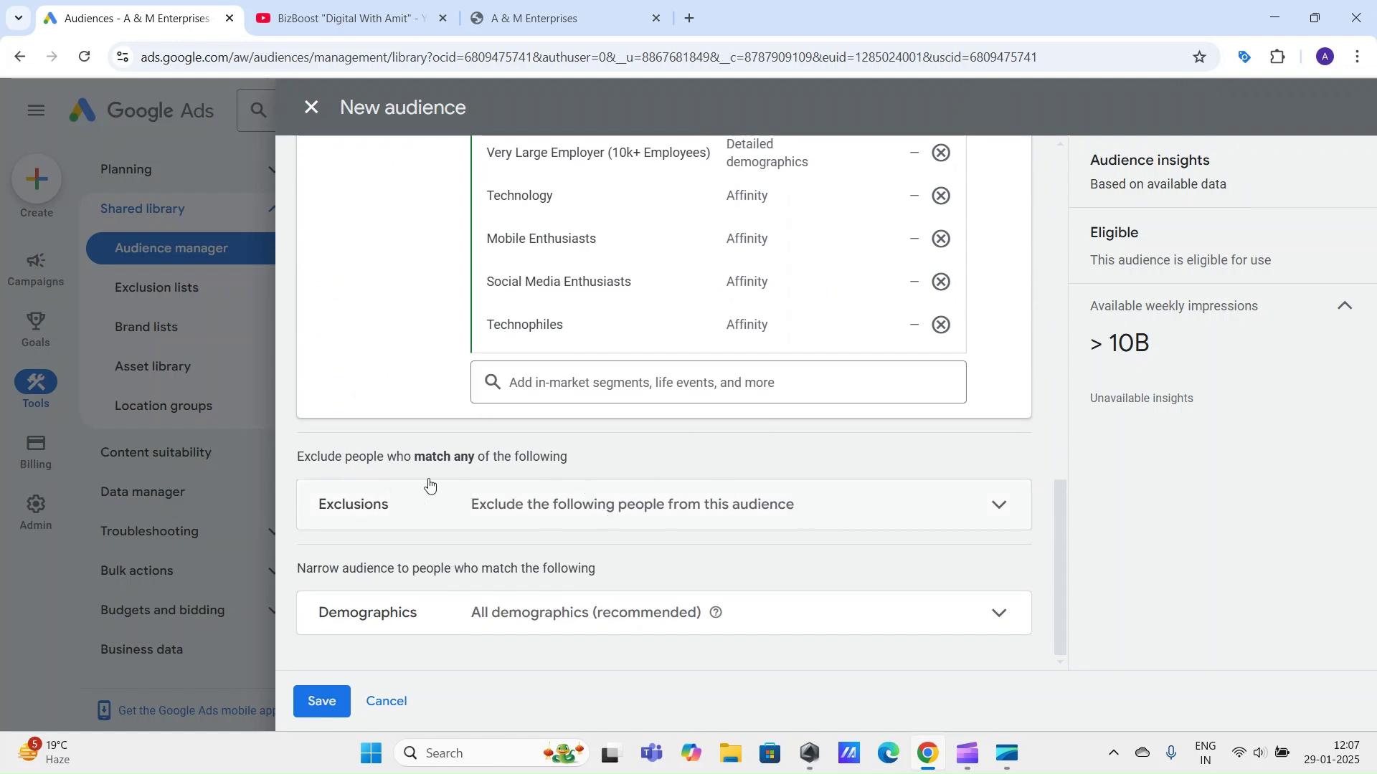
Step: Browse the website visitor lists offered under Exclusions and close the list picker without selecting any
{"action": "left_click", "coordinate": [972, 517]}
{"action": "left_click", "coordinate": [707, 557]}
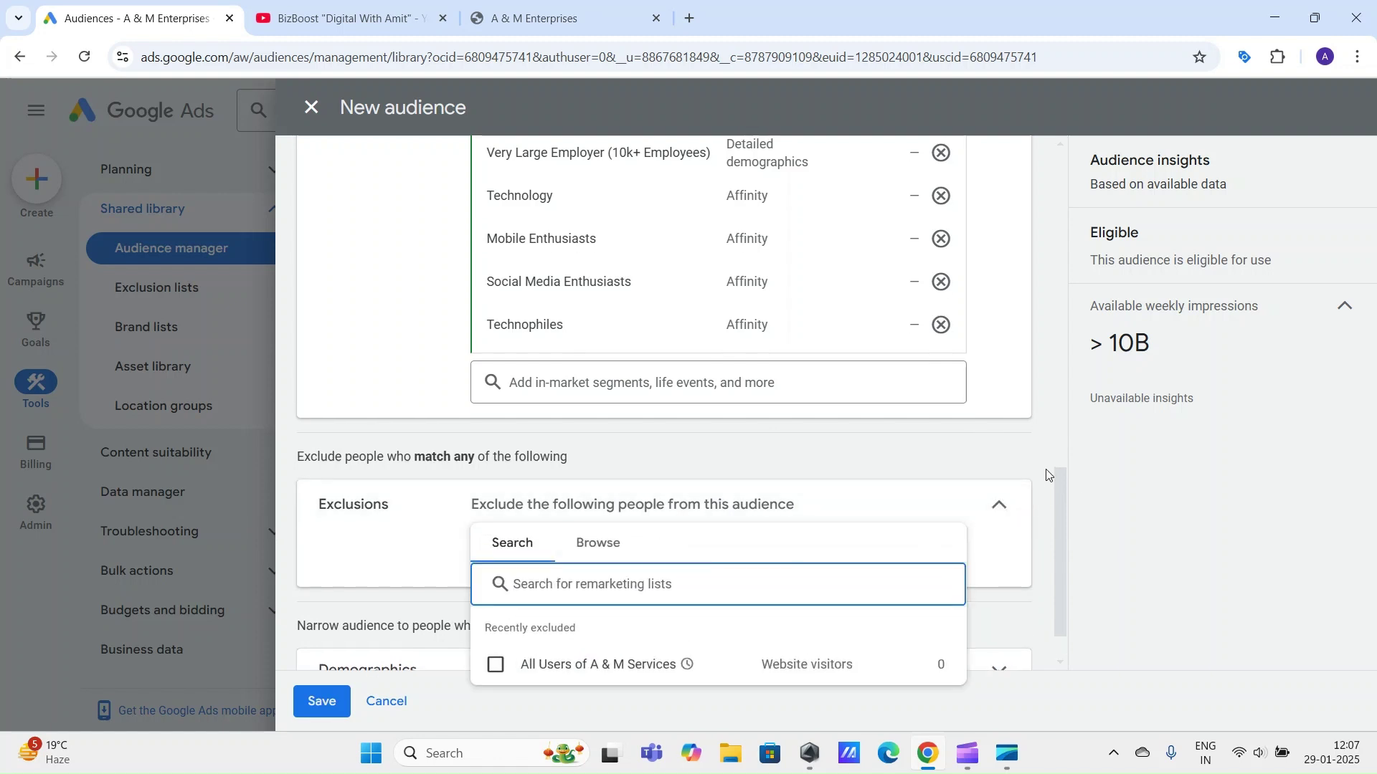
{"action": "scroll", "coordinate": [1047, 475], "scroll_direction": "down", "scroll_amount": 1}
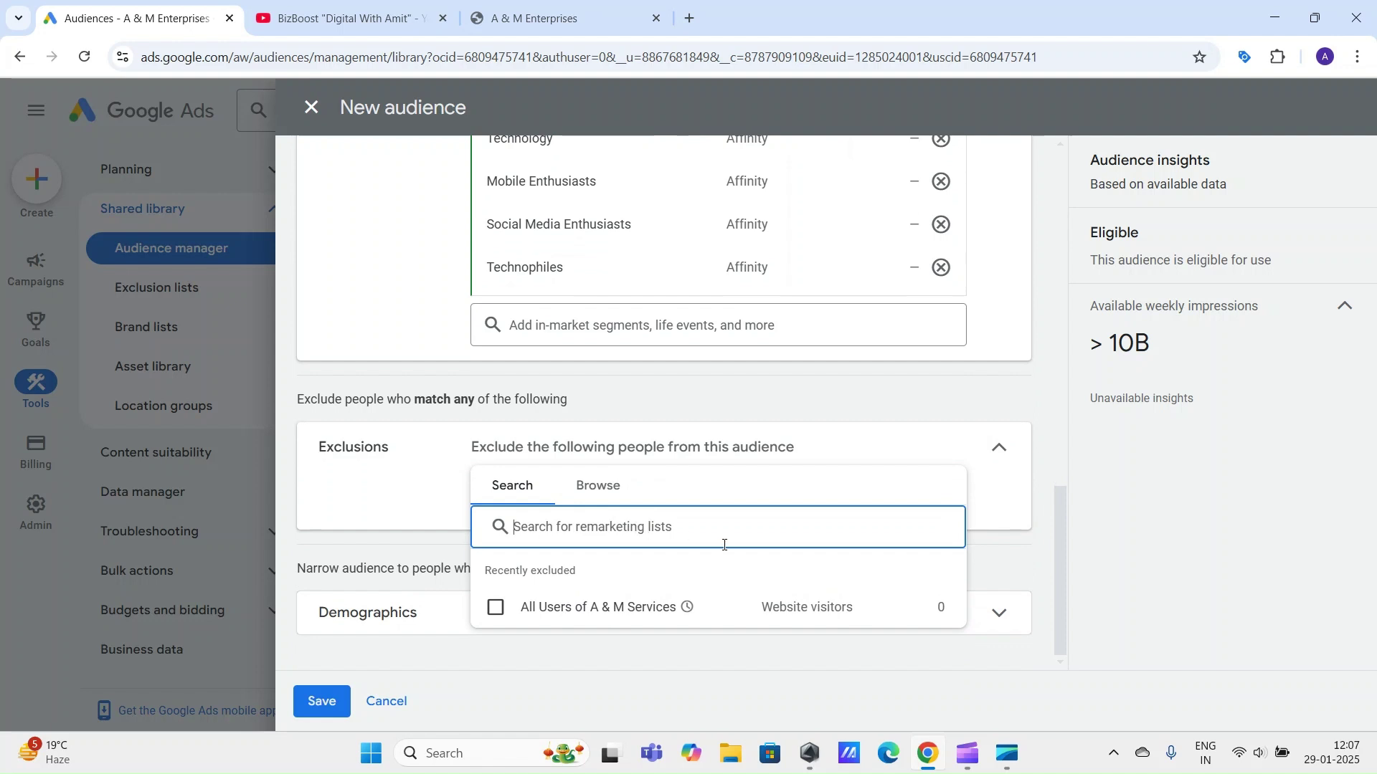
{"action": "left_click", "coordinate": [596, 487]}
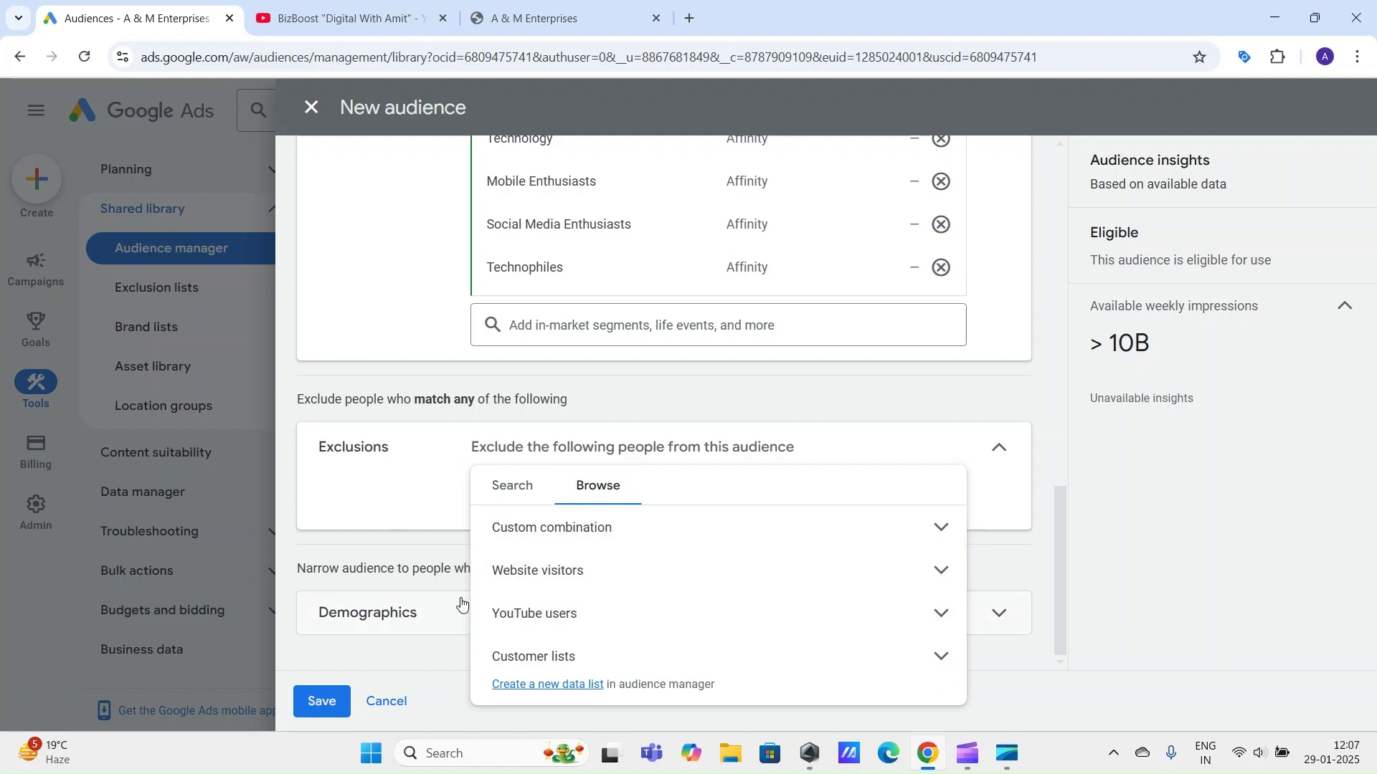
{"action": "left_click", "coordinate": [937, 571]}
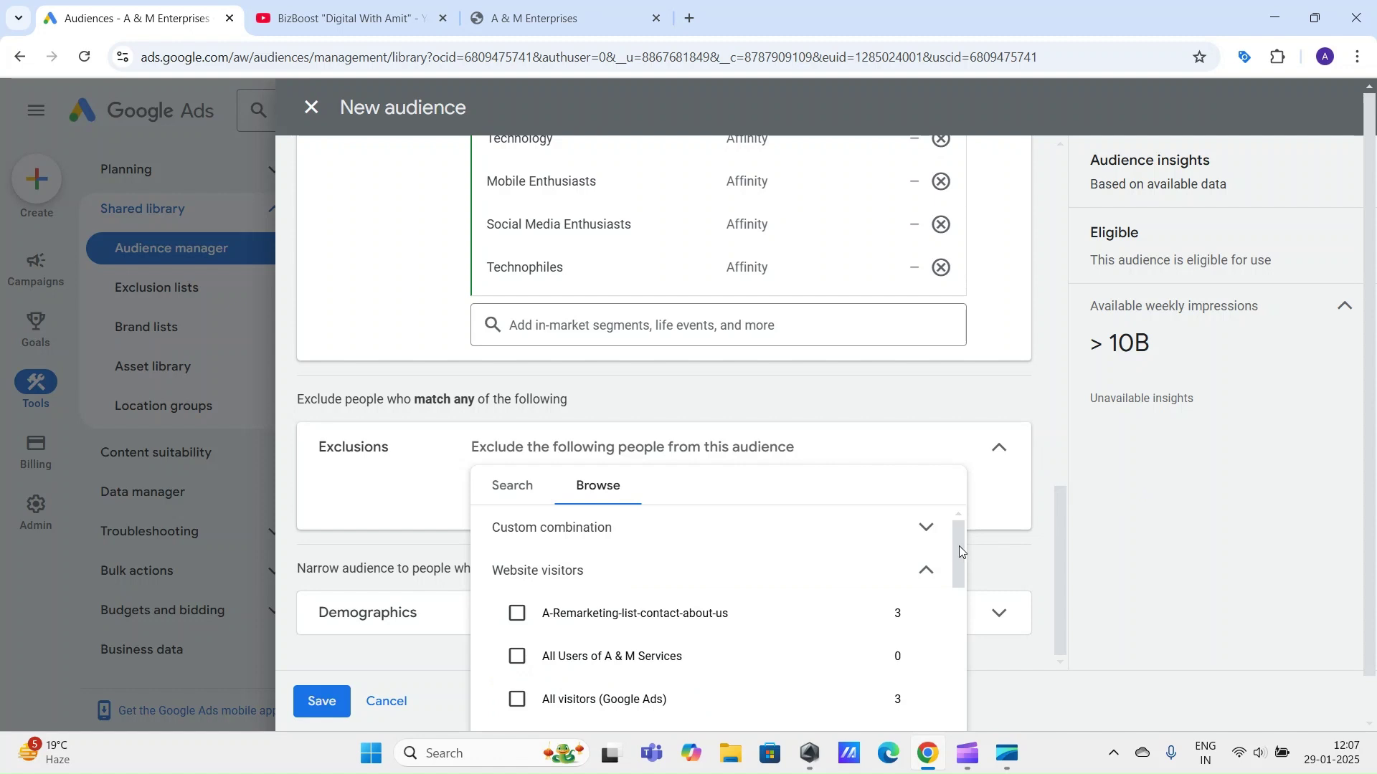
{"action": "mouse_move", "coordinate": [958, 545]}
{"action": "left_mouse_down"}
{"action": "mouse_move", "coordinate": [940, 614]}
{"action": "mouse_move", "coordinate": [946, 565]}
{"action": "left_mouse_up"}
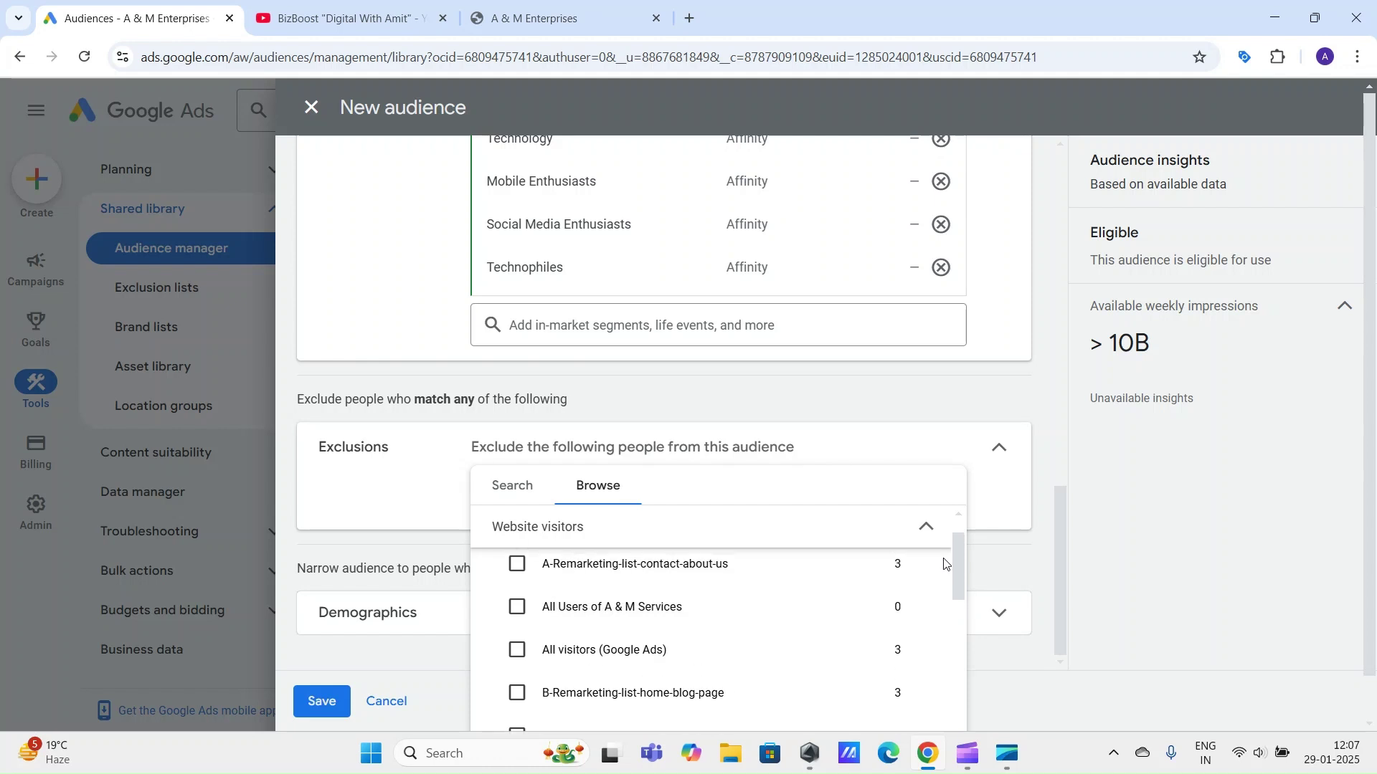
{"action": "mouse_move", "coordinate": [560, 565]}
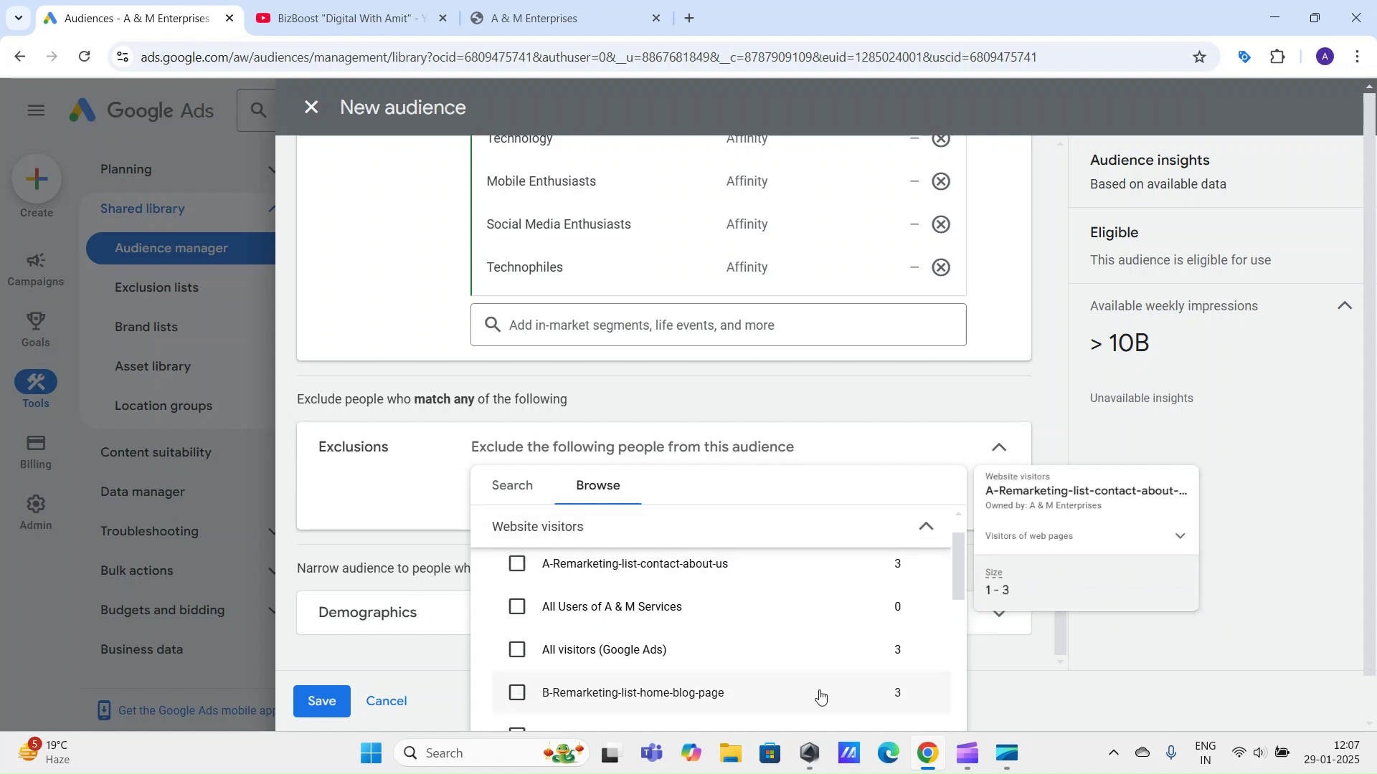
{"action": "mouse_move", "coordinate": [962, 543]}
{"action": "left_mouse_down"}
{"action": "mouse_move", "coordinate": [947, 675]}
{"action": "mouse_move", "coordinate": [963, 519]}
{"action": "left_mouse_up"}
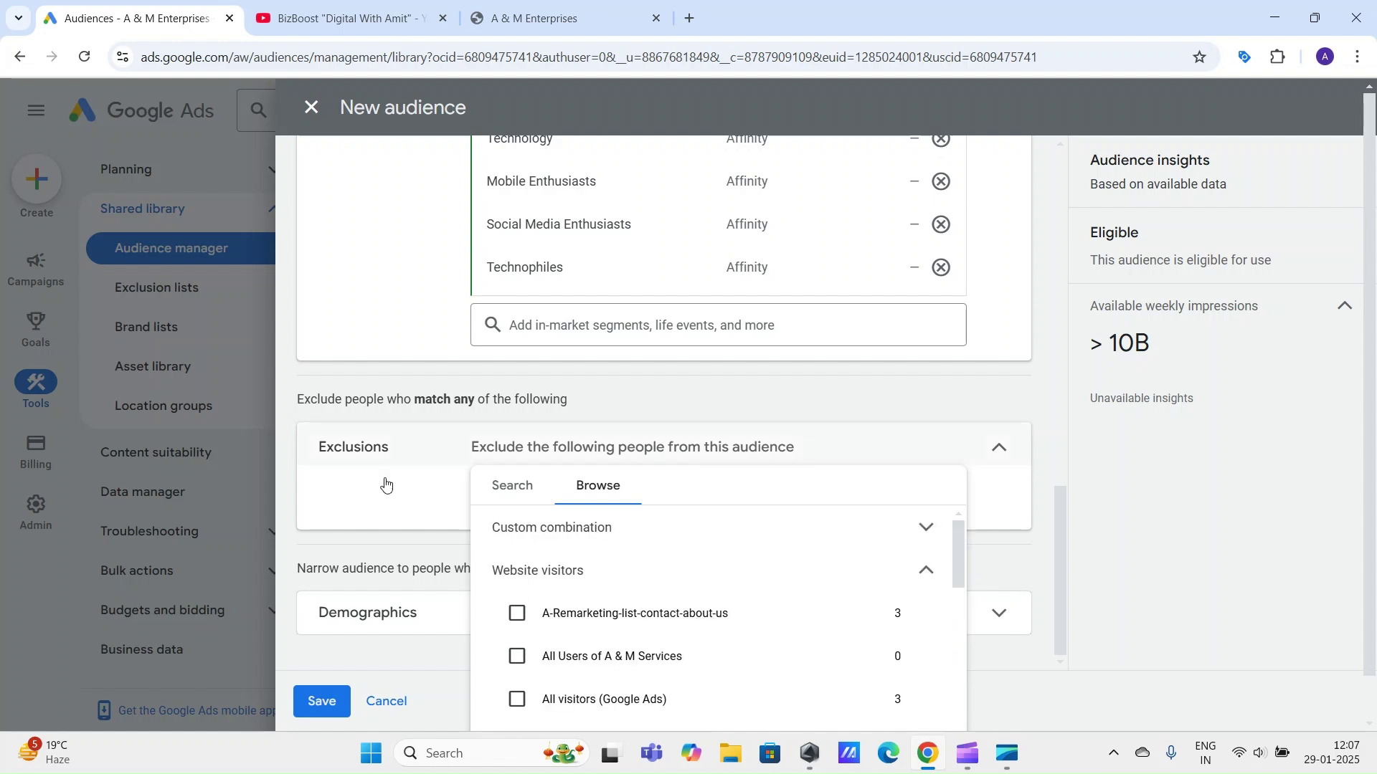
{"action": "left_click", "coordinate": [416, 498]}
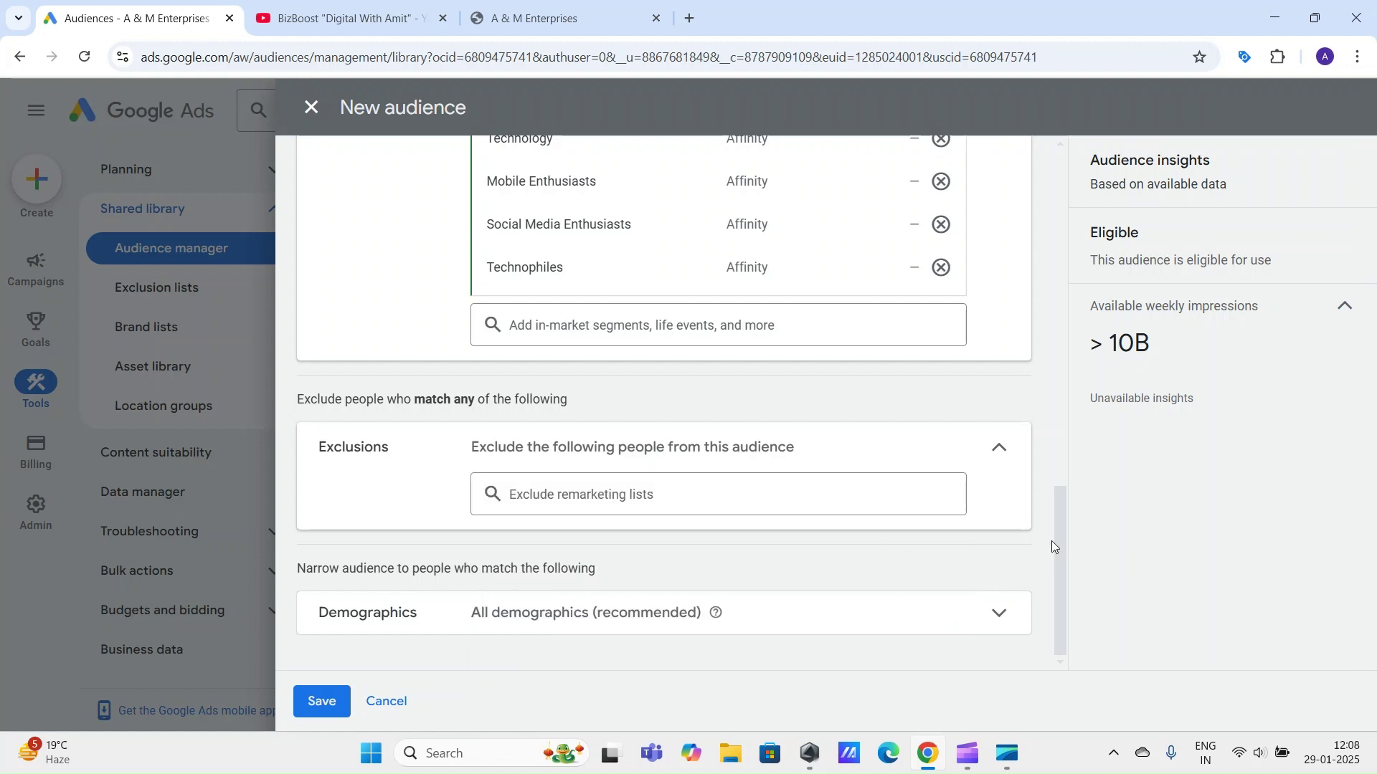
Step: Read the heading on narrowing the audience, expand Demographics and examine its gender and age settings
{"action": "left_click_drag", "start_coordinate": [1061, 532], "coordinate": [1008, 667]}
{"action": "left_click_drag", "start_coordinate": [292, 572], "coordinate": [611, 569]}
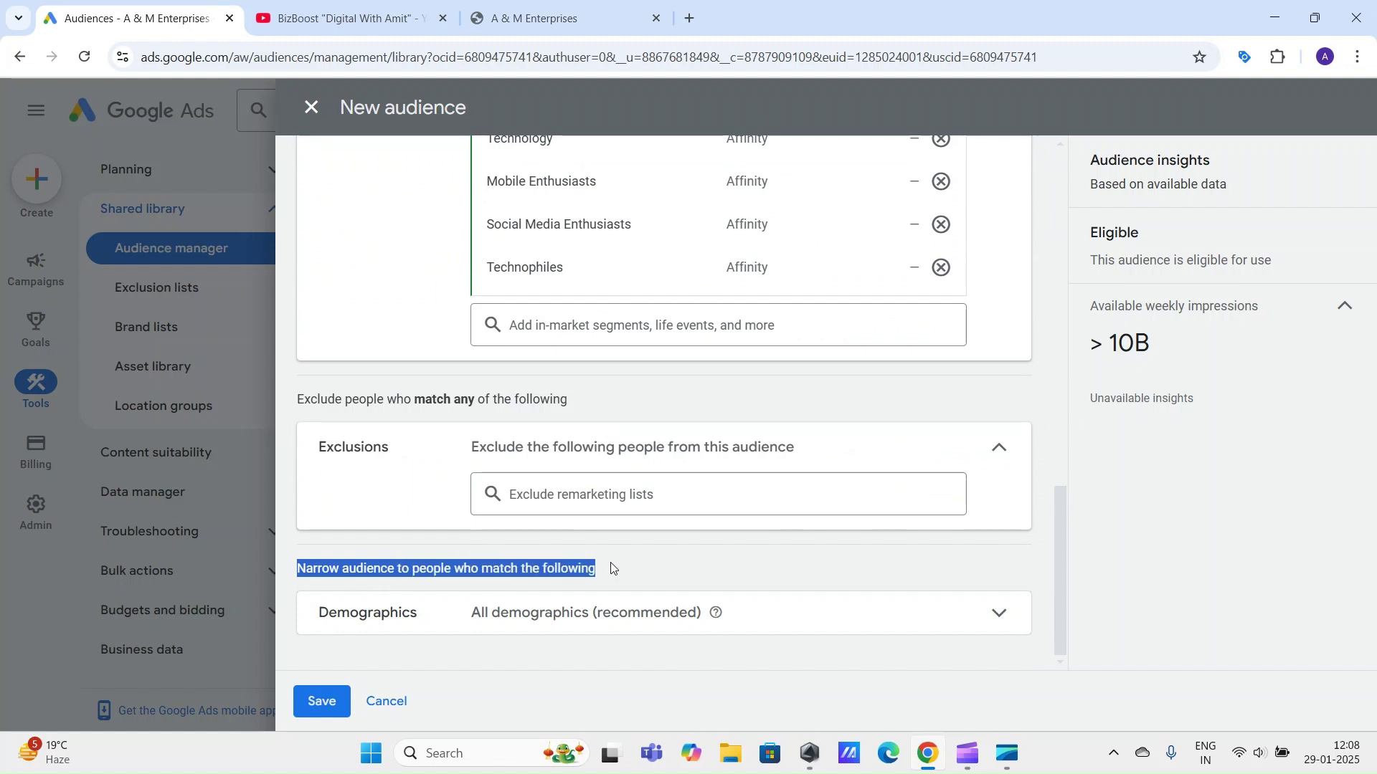
{"action": "left_click", "coordinate": [780, 561]}
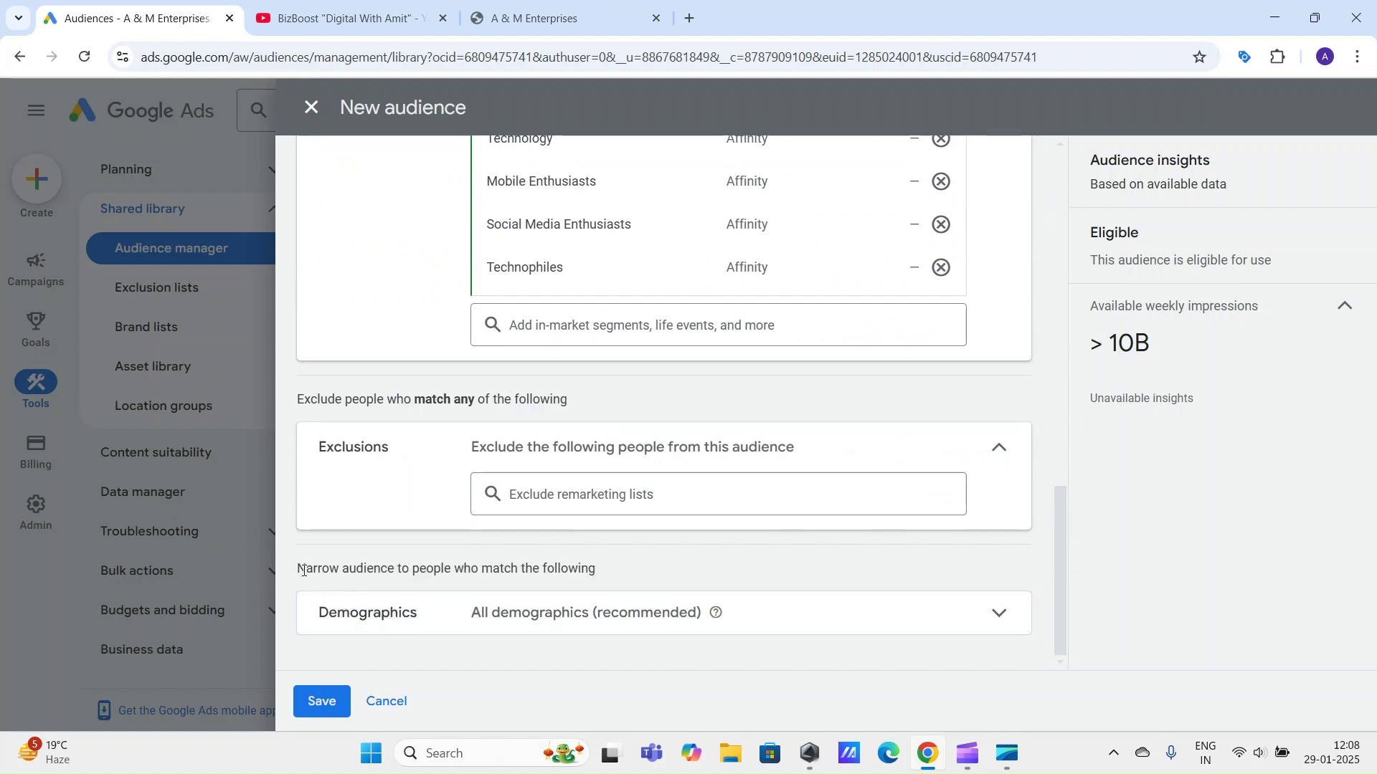
{"action": "left_click_drag", "start_coordinate": [304, 571], "coordinate": [620, 578]}
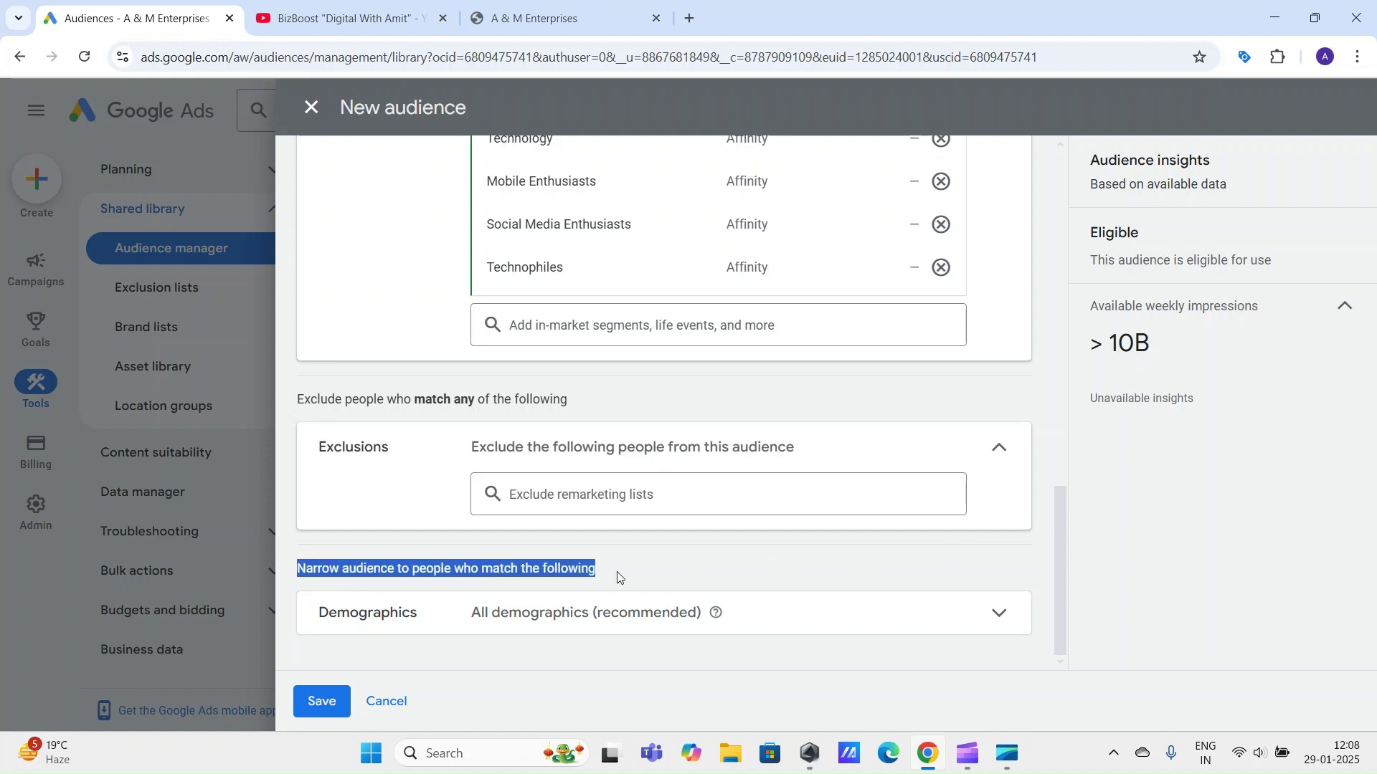
{"action": "left_click", "coordinate": [724, 572]}
{"action": "left_click", "coordinate": [851, 621]}
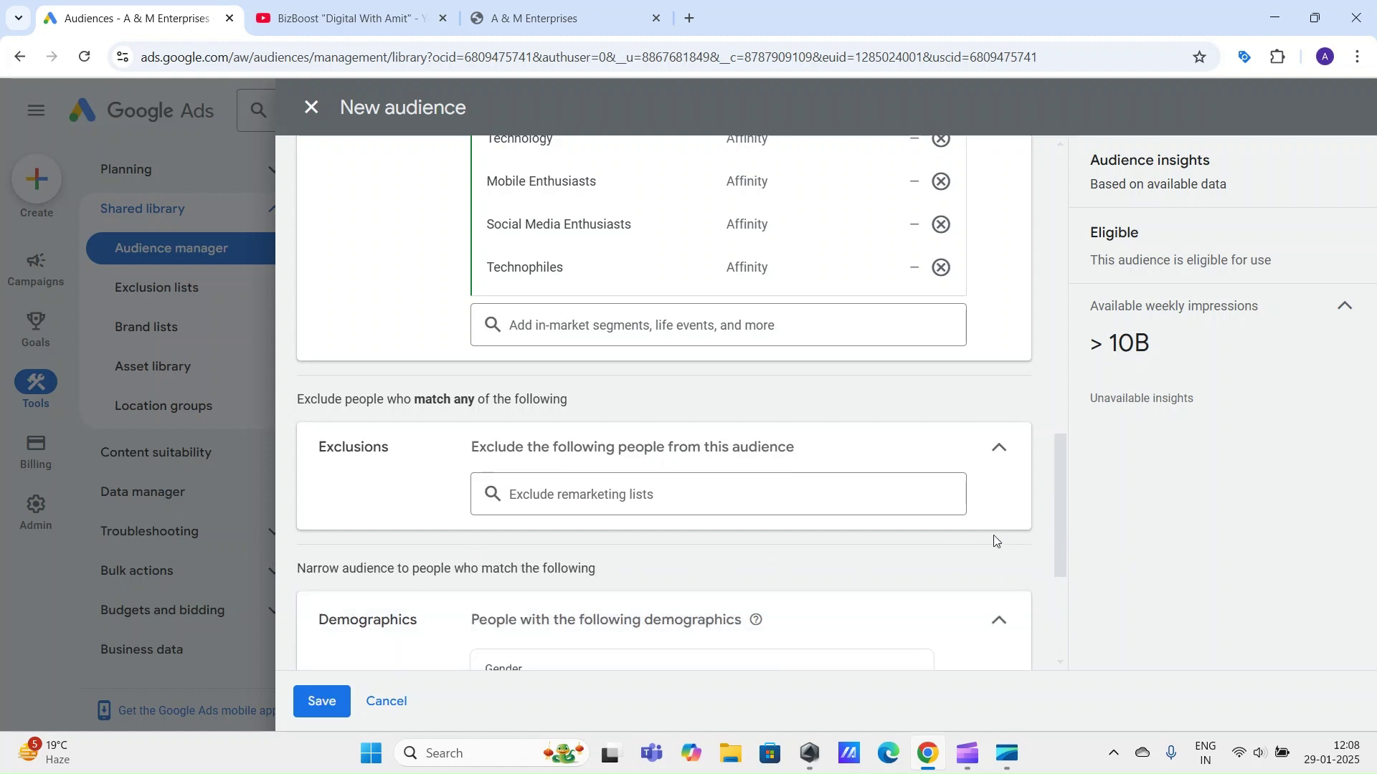
{"action": "scroll", "coordinate": [996, 540], "scroll_direction": "down", "scroll_amount": 4}
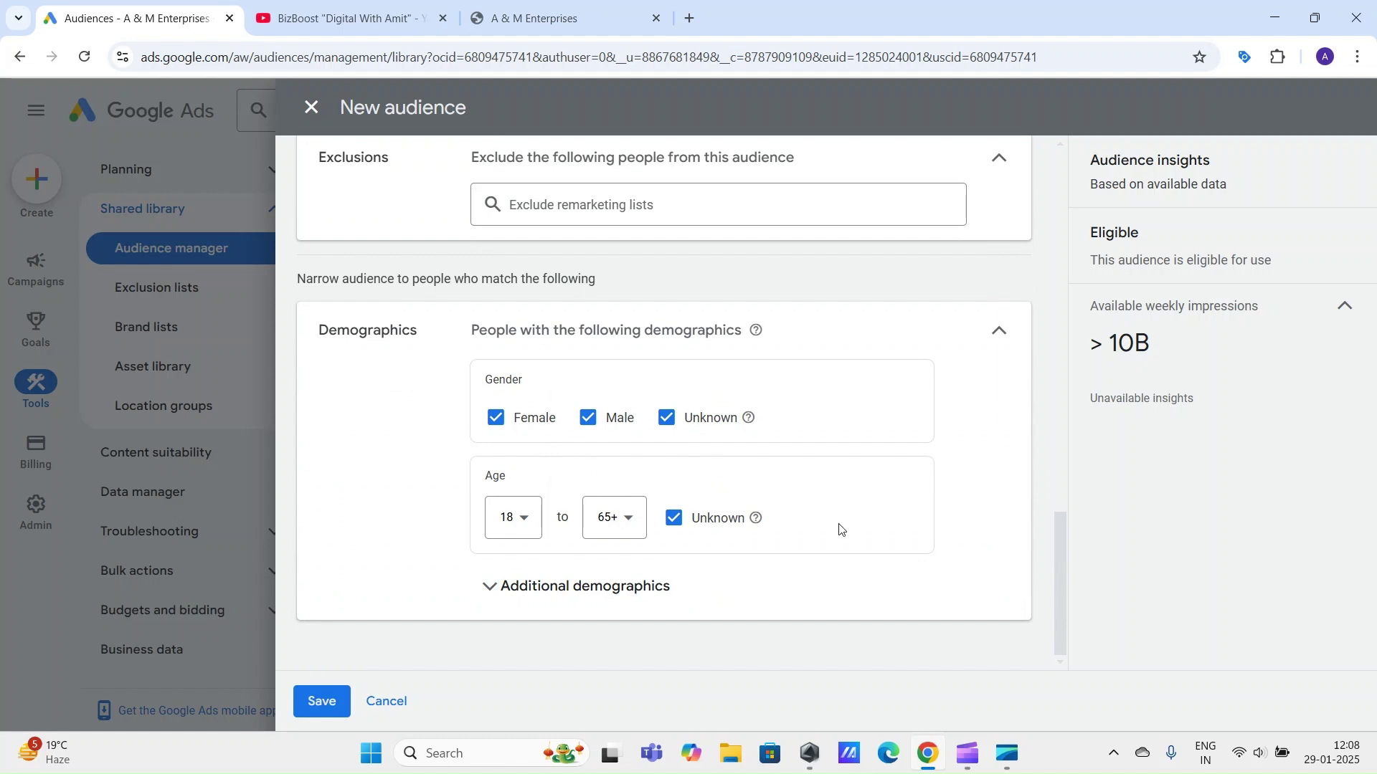
{"action": "scroll", "coordinate": [846, 535], "scroll_direction": "up", "scroll_amount": 4}
{"action": "scroll", "coordinate": [880, 555], "scroll_direction": "down", "scroll_amount": 4}
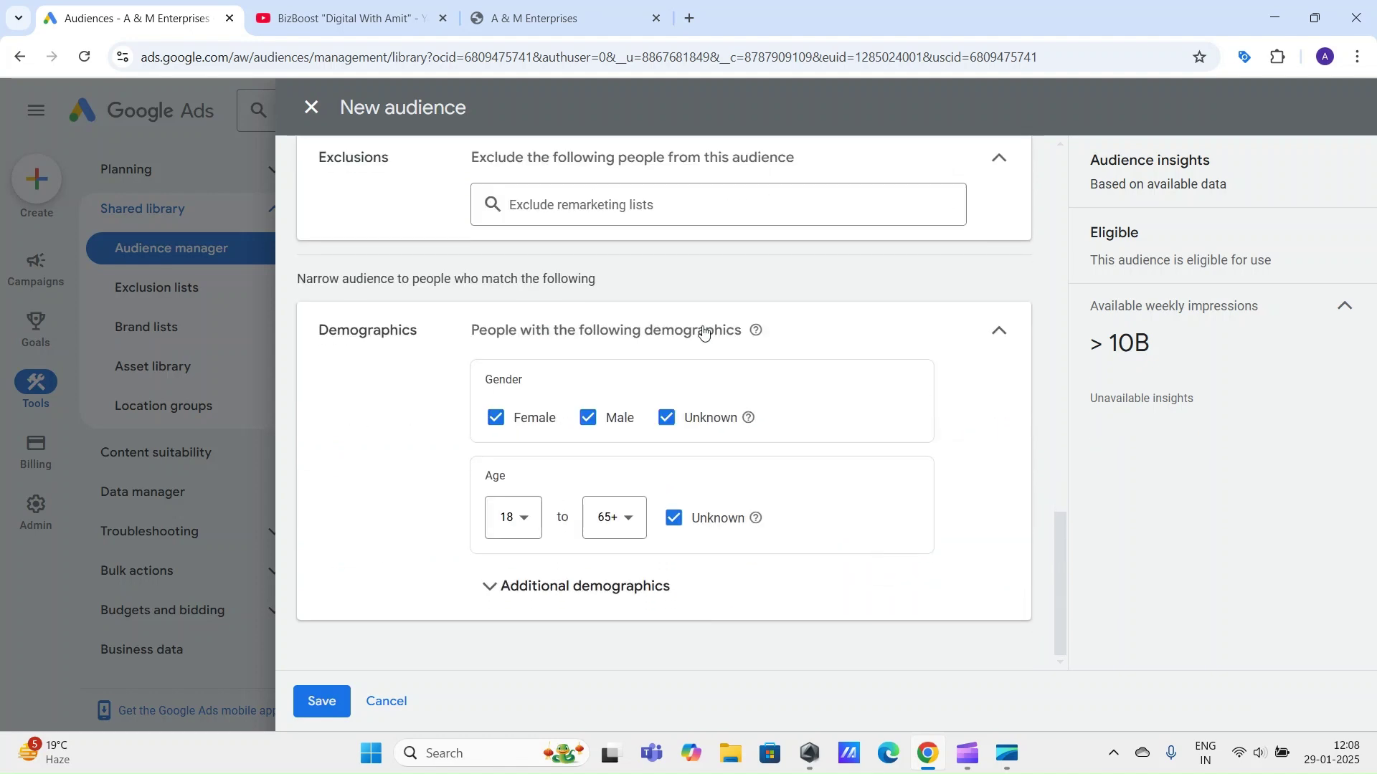
Step: Expand Additional demographics, look through the upper age limits, parental status and household income settings, and collapse Demographics
{"action": "left_click", "coordinate": [625, 578]}
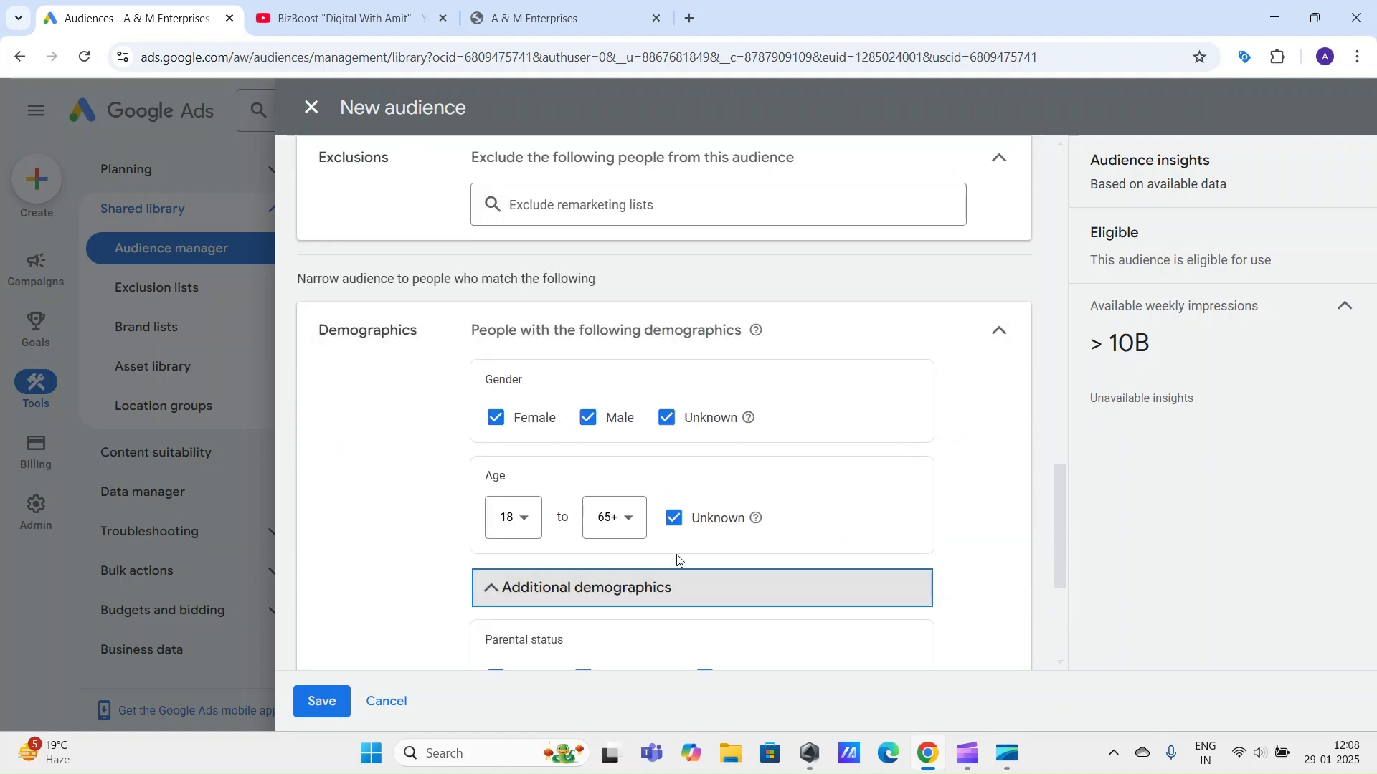
{"action": "scroll", "coordinate": [676, 559], "scroll_direction": "down", "scroll_amount": 4}
{"action": "scroll", "coordinate": [699, 488], "scroll_direction": "up", "scroll_amount": 4}
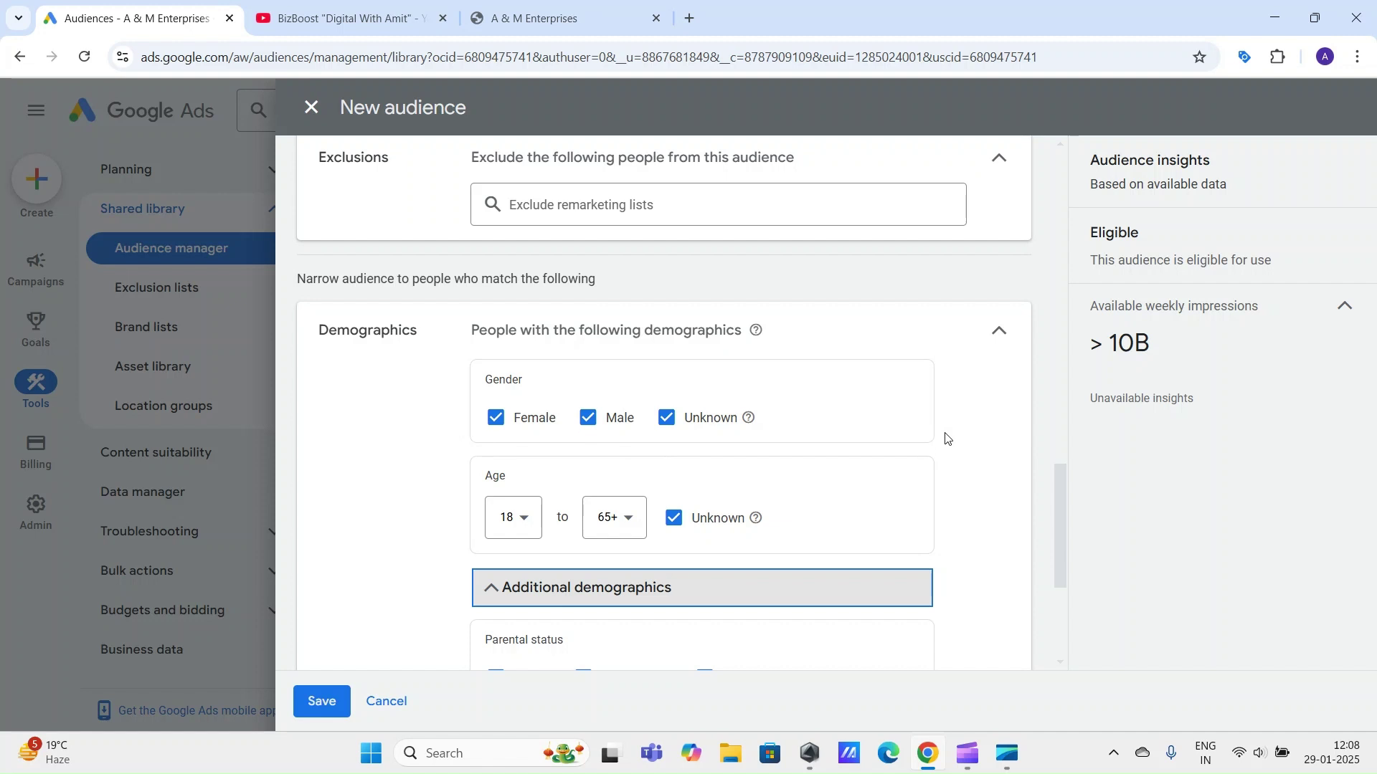
{"action": "left_click", "coordinate": [616, 518]}
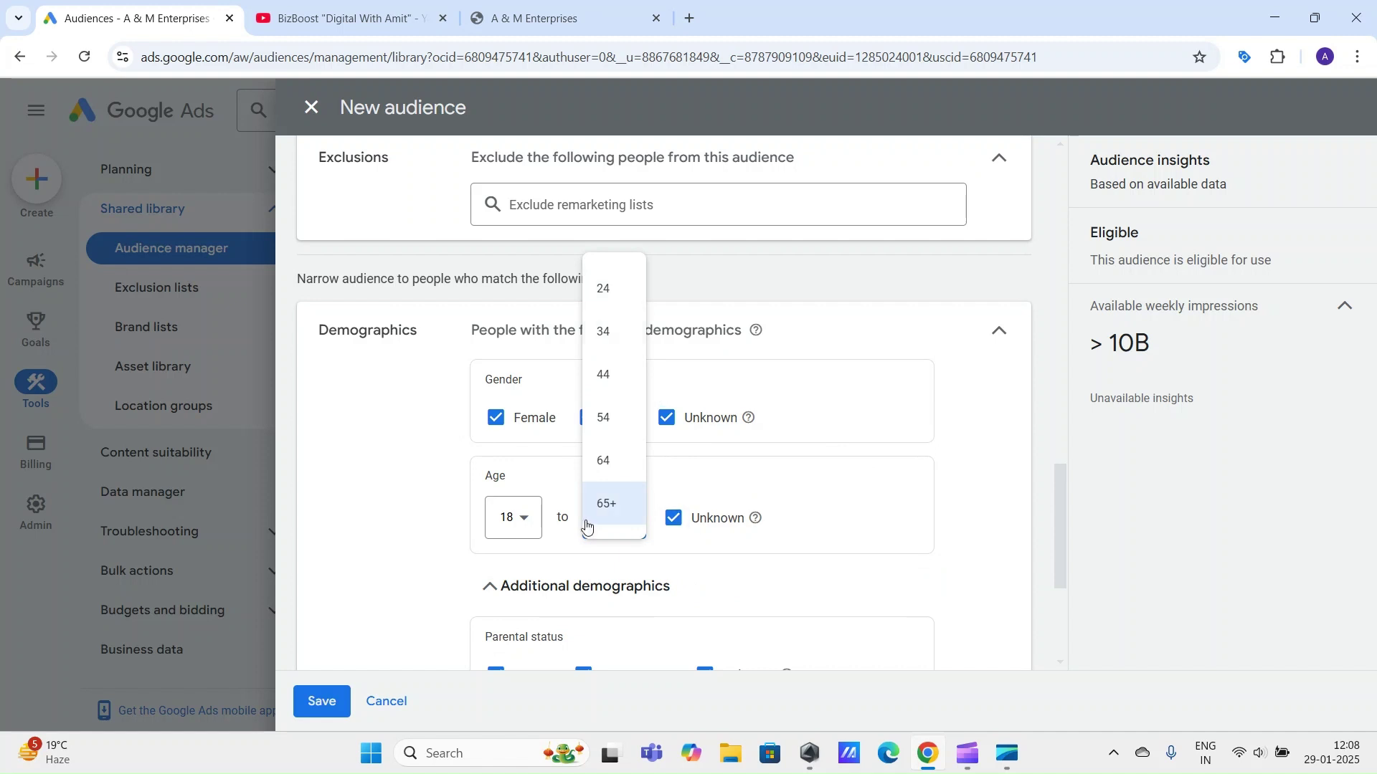
{"action": "left_click", "coordinate": [972, 502]}
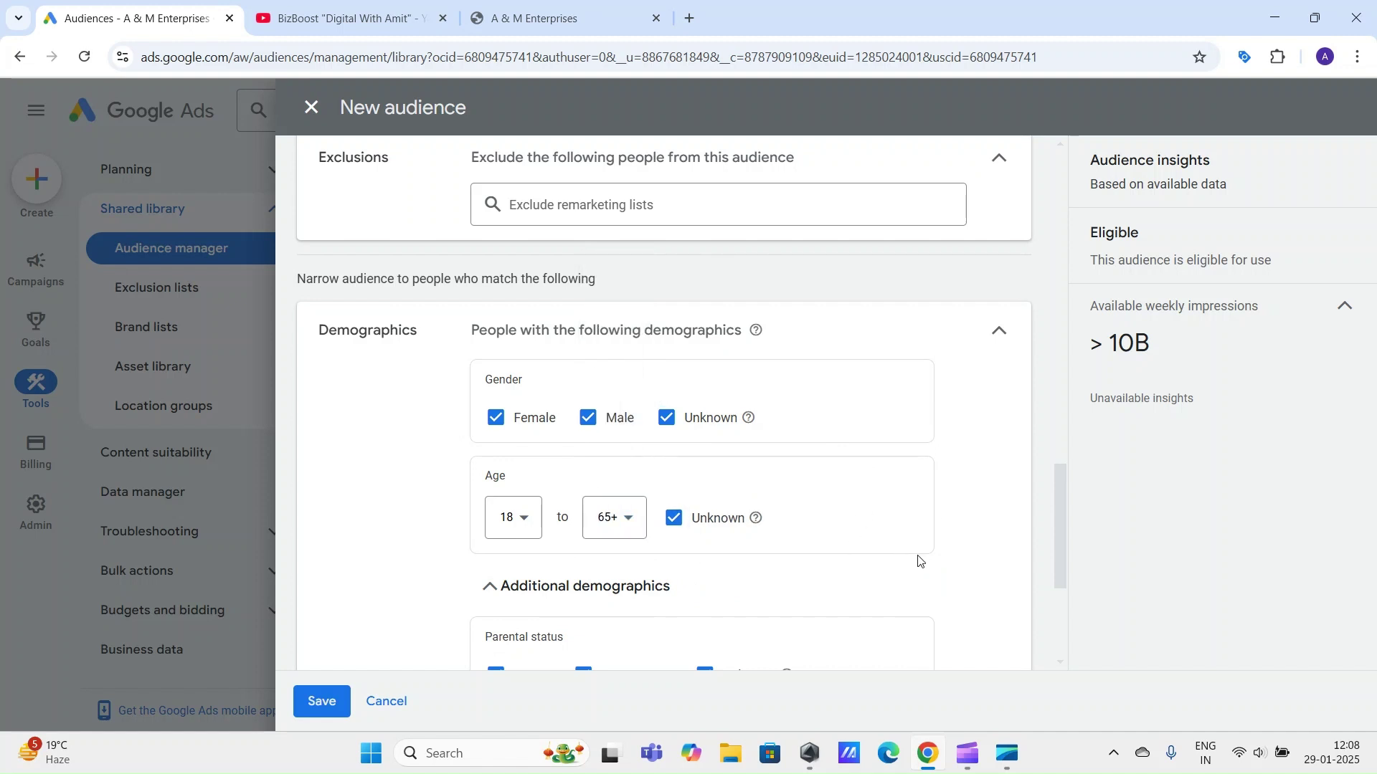
{"action": "scroll", "coordinate": [932, 559], "scroll_direction": "up", "scroll_amount": 1}
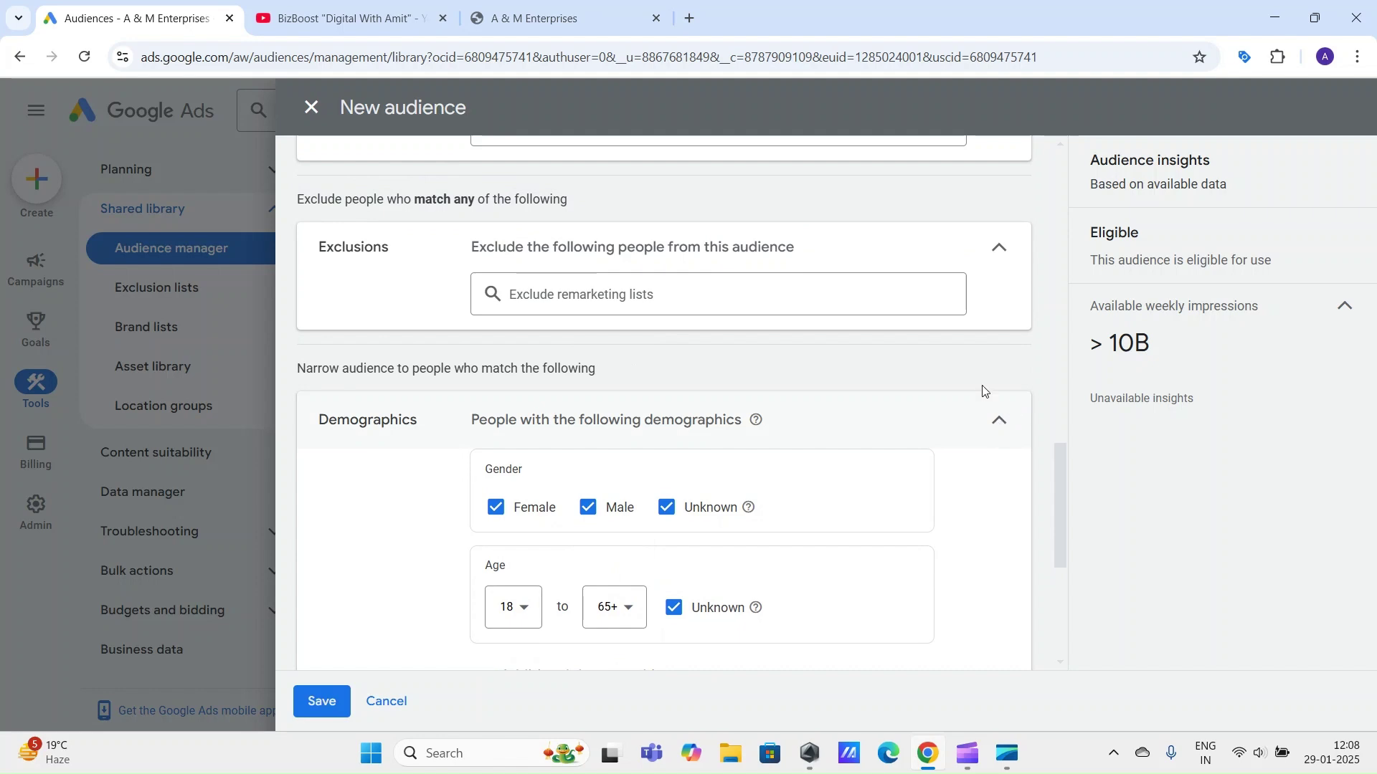
{"action": "scroll", "coordinate": [844, 540], "scroll_direction": "down", "scroll_amount": 3}
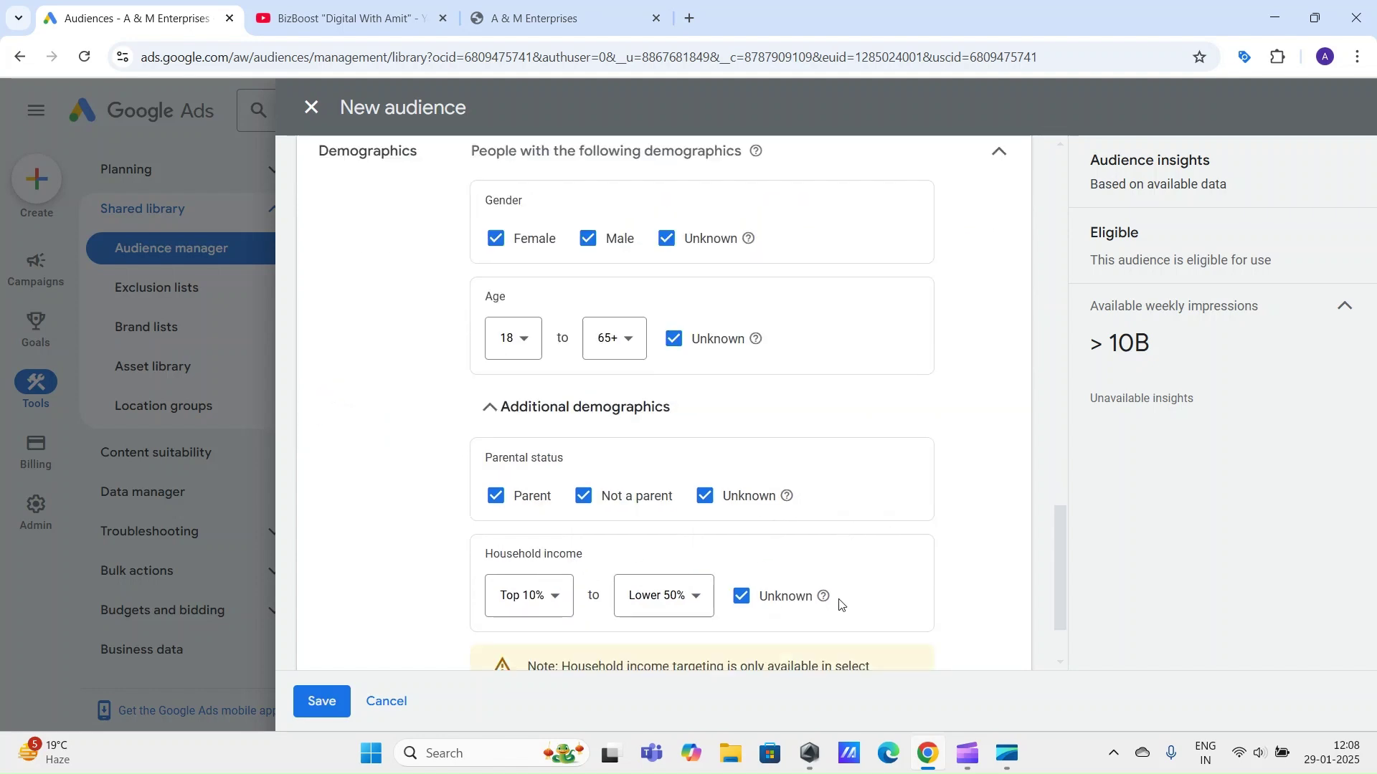
{"action": "scroll", "coordinate": [929, 649], "scroll_direction": "up", "scroll_amount": 5}
{"action": "left_click", "coordinate": [1000, 601]}
Step: Compare the audience's include, exclude and narrow sections, reading the matching-condition headings above them
{"action": "scroll", "coordinate": [799, 635], "scroll_direction": "up", "scroll_amount": 10}
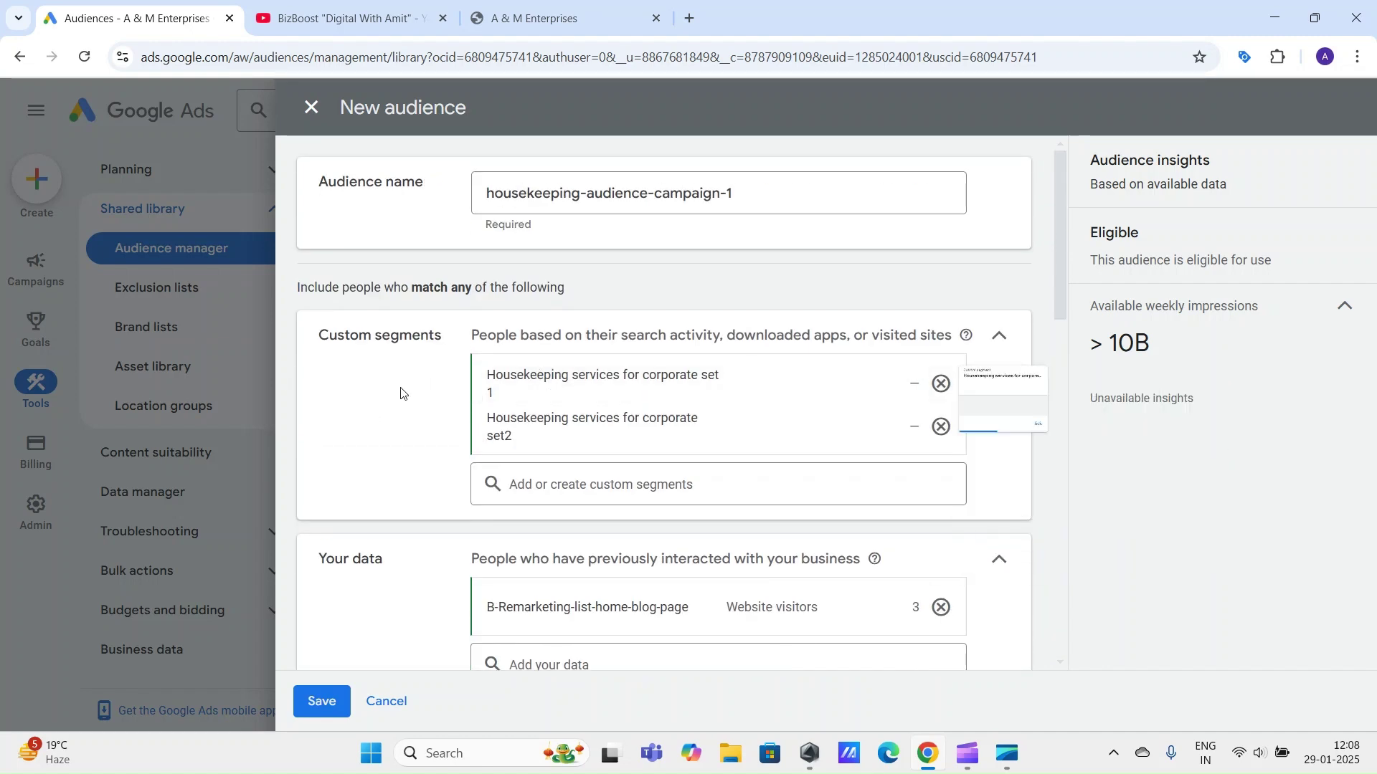
{"action": "scroll", "coordinate": [401, 393], "scroll_direction": "down", "scroll_amount": 6}
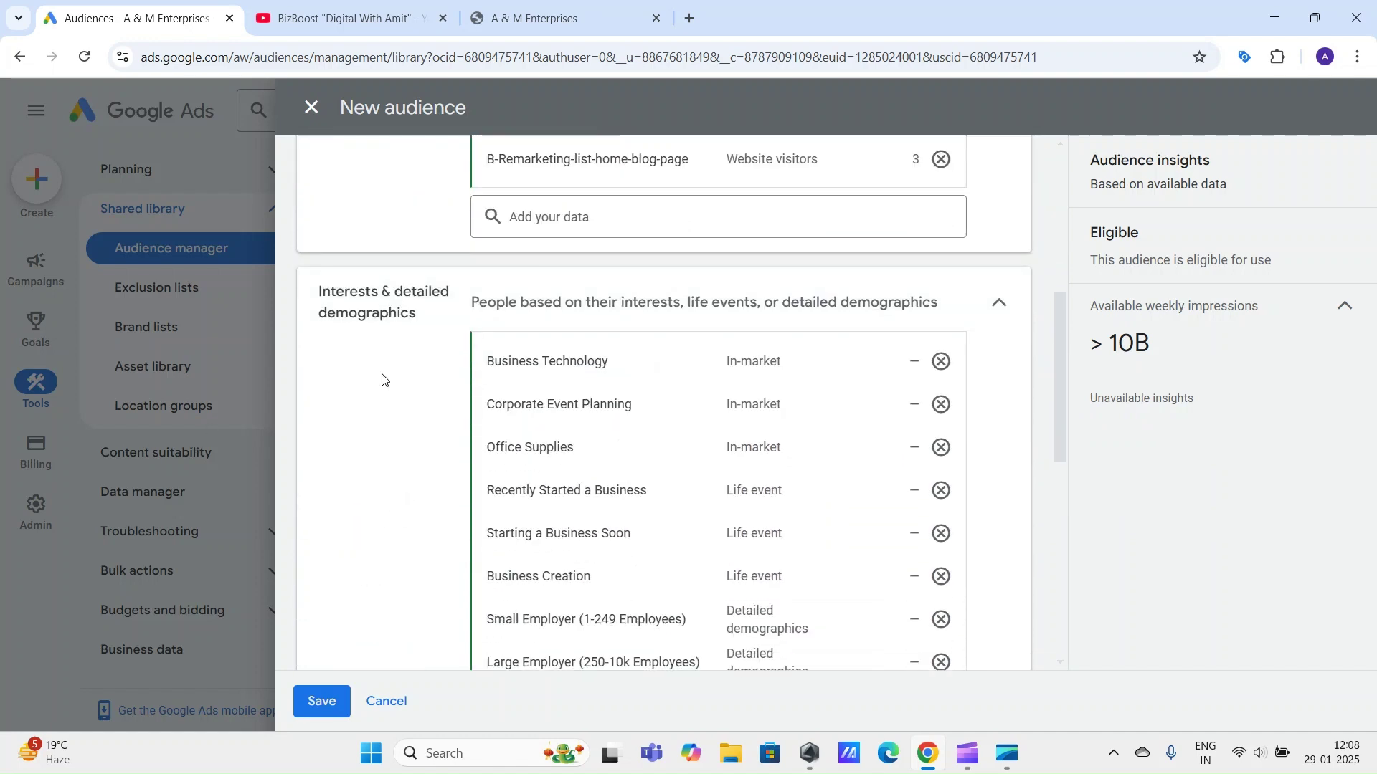
{"action": "scroll", "coordinate": [394, 377], "scroll_direction": "down", "scroll_amount": 8}
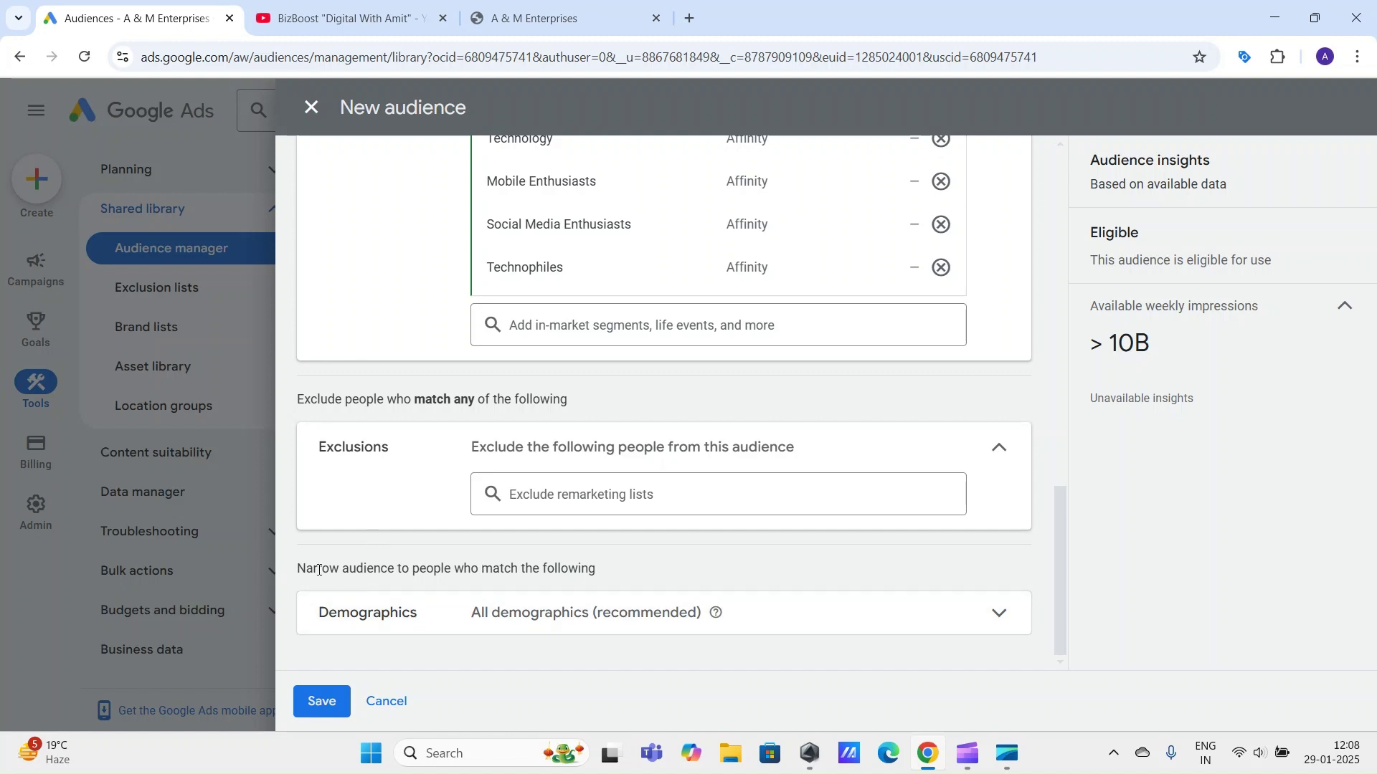
{"action": "left_click_drag", "start_coordinate": [307, 569], "coordinate": [765, 563]}
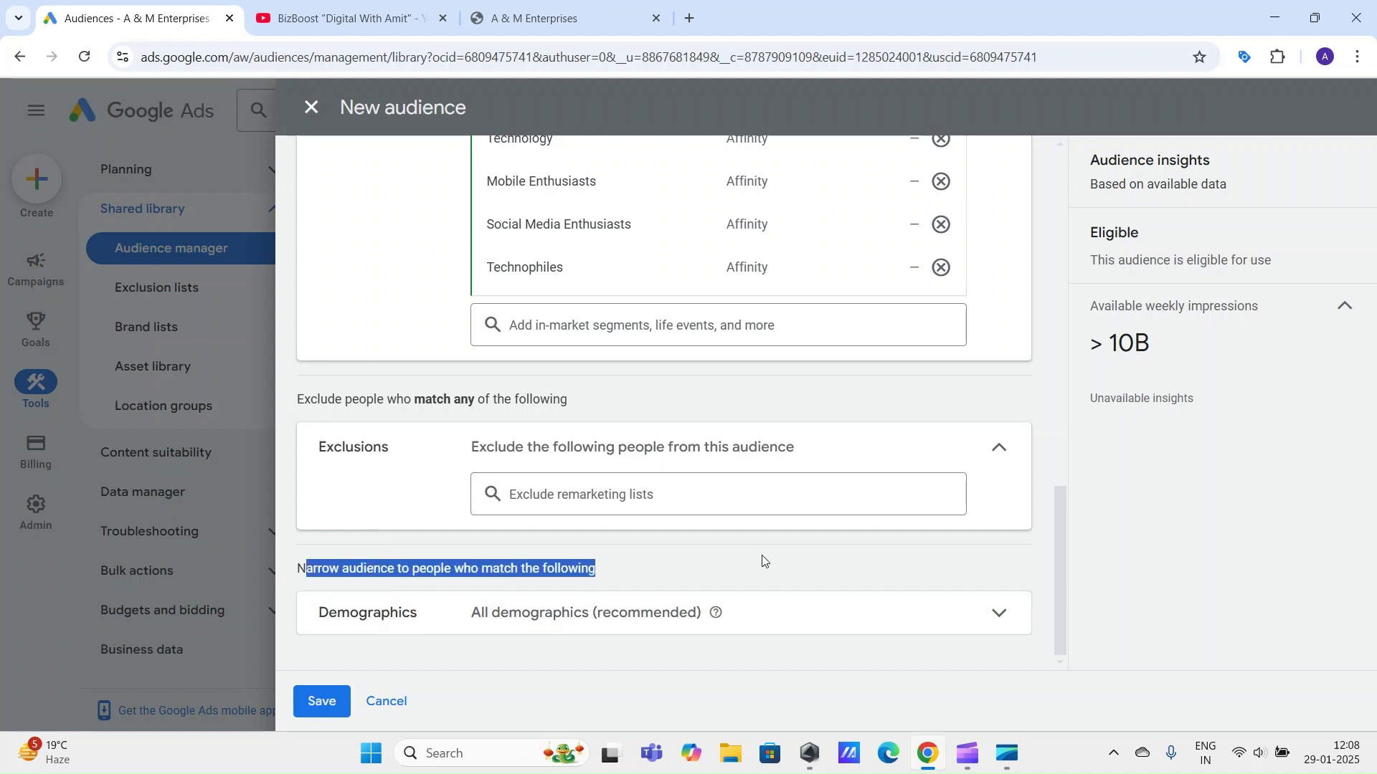
{"action": "left_click", "coordinate": [414, 614]}
{"action": "left_click_drag", "start_coordinate": [1066, 592], "coordinate": [1051, 239]}
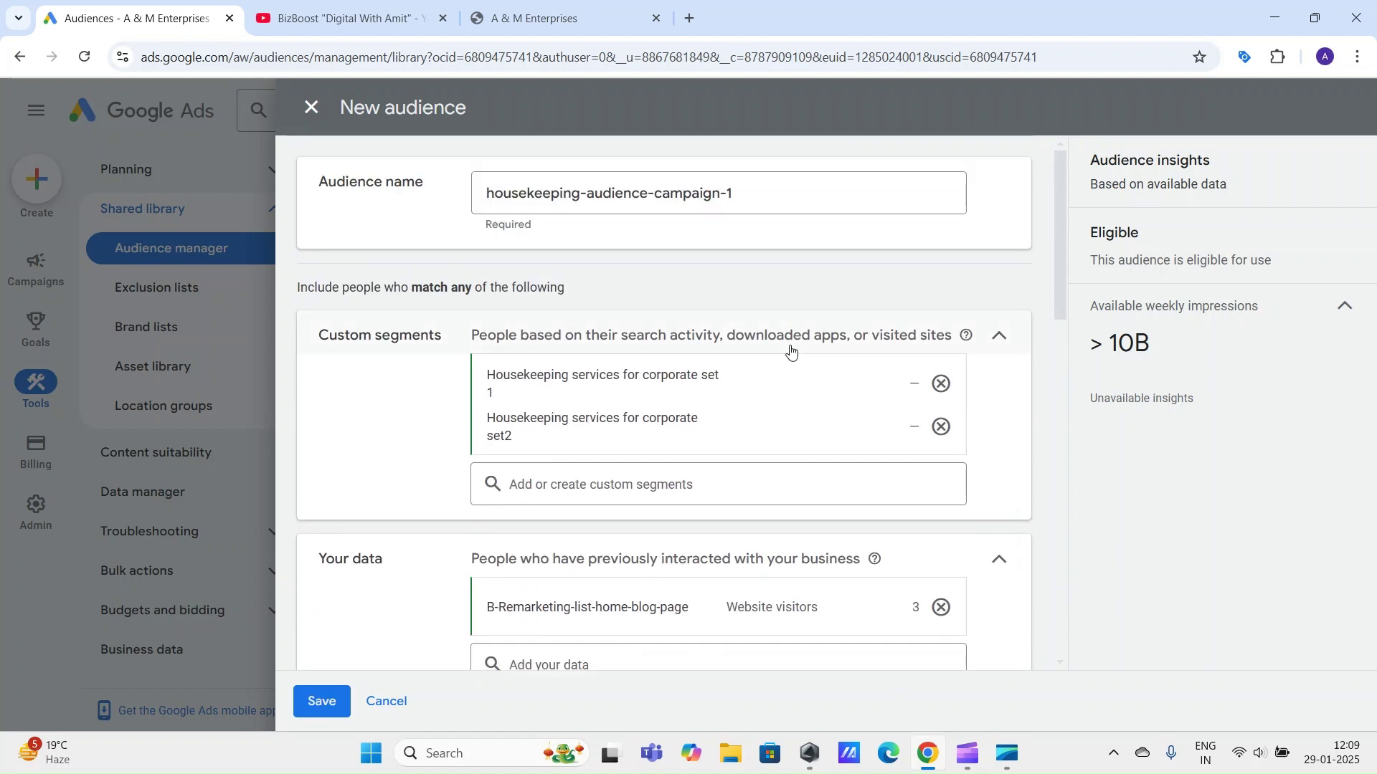
{"action": "left_click_drag", "start_coordinate": [299, 288], "coordinate": [579, 297]}
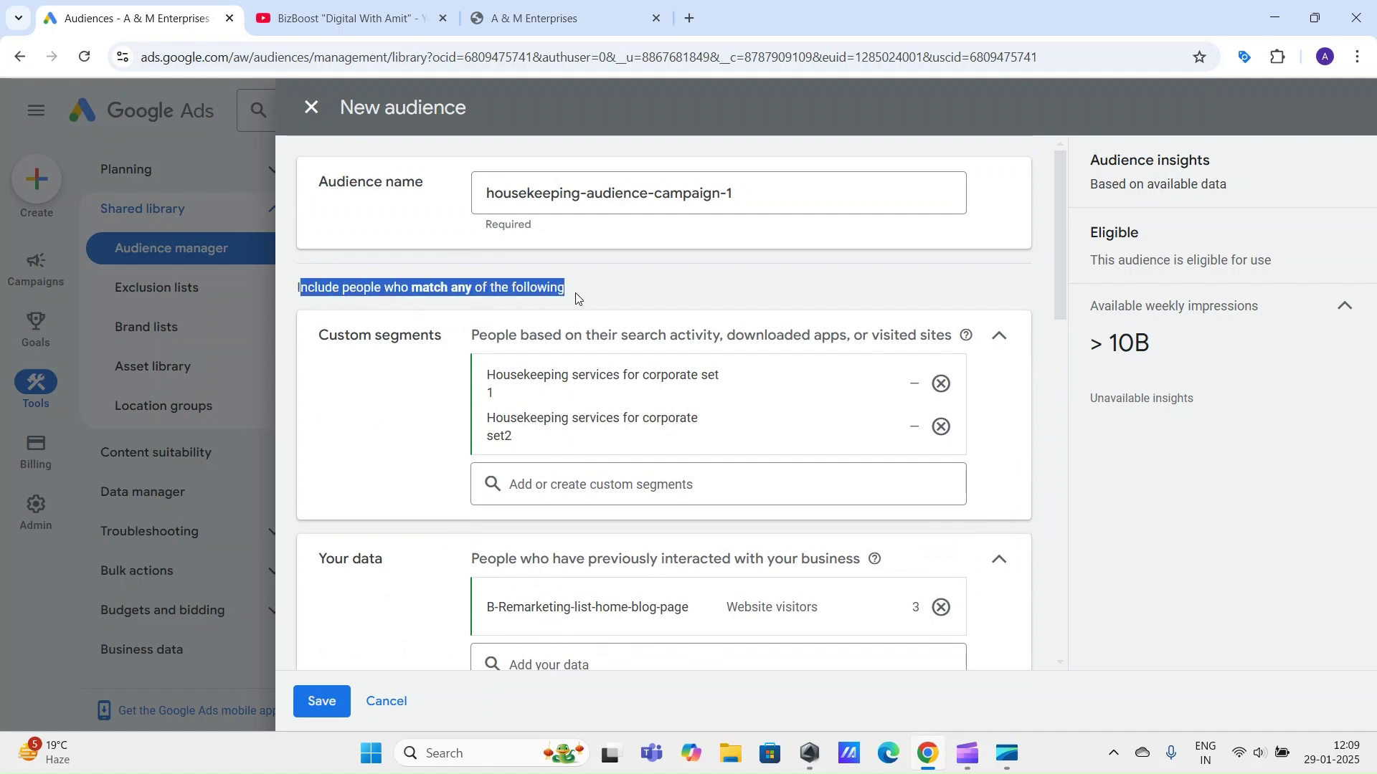
{"action": "left_click", "coordinate": [720, 295]}
{"action": "scroll", "coordinate": [738, 406], "scroll_direction": "down", "scroll_amount": 5}
{"action": "scroll", "coordinate": [508, 428], "scroll_direction": "down", "scroll_amount": 9}
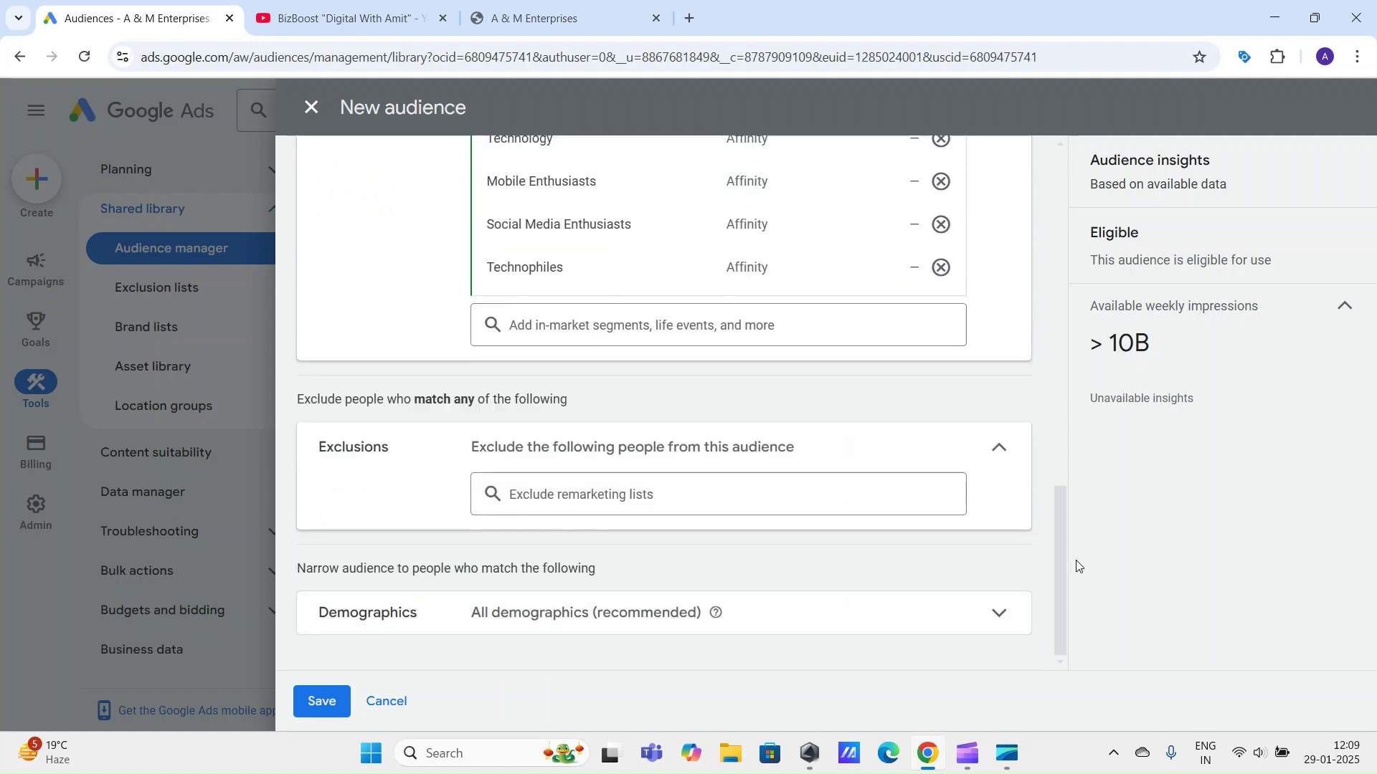
{"action": "scroll", "coordinate": [1014, 308], "scroll_direction": "up", "scroll_amount": 15}
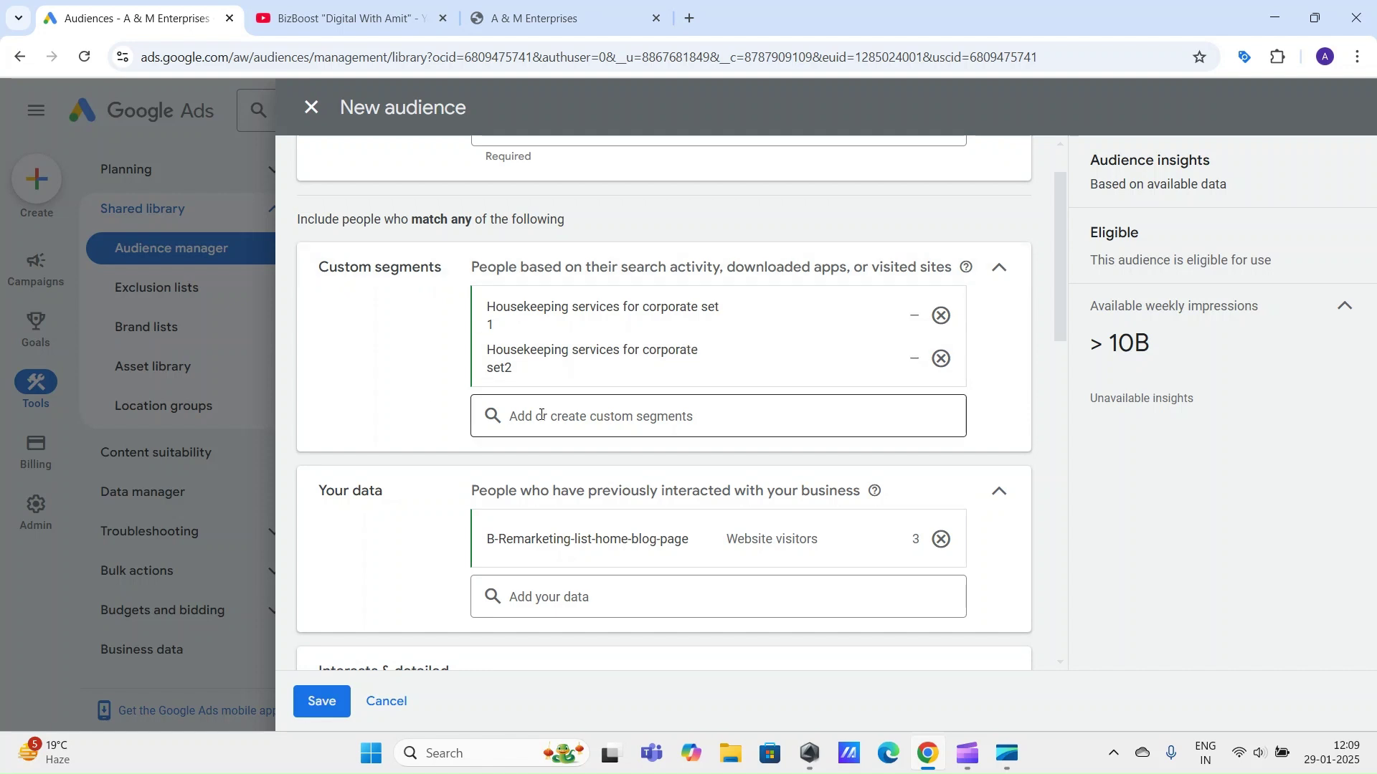
Step: Recheck the audience name, custom segments, own data list and the selected interests and detailed demographics
{"action": "mouse_move", "coordinate": [541, 380]}
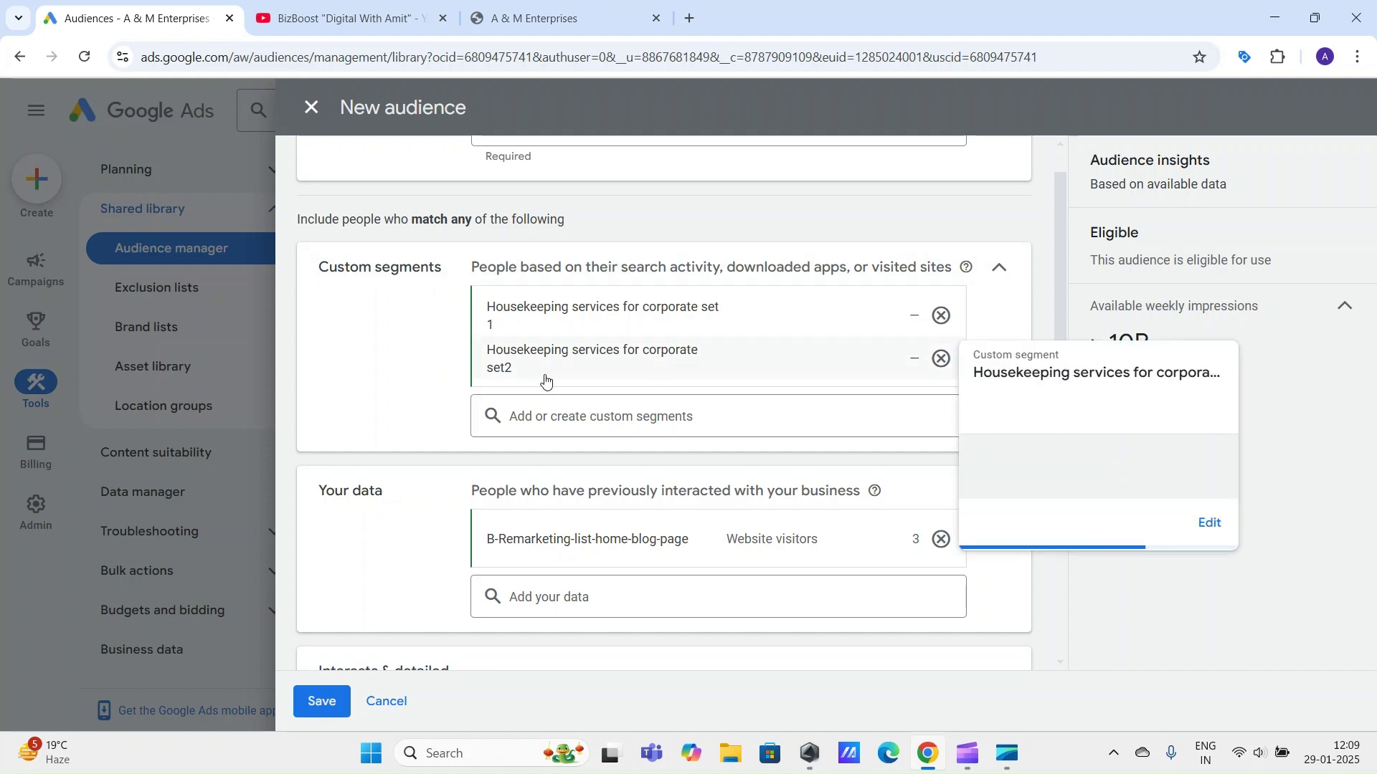
{"action": "scroll", "coordinate": [500, 369], "scroll_direction": "up", "scroll_amount": 1}
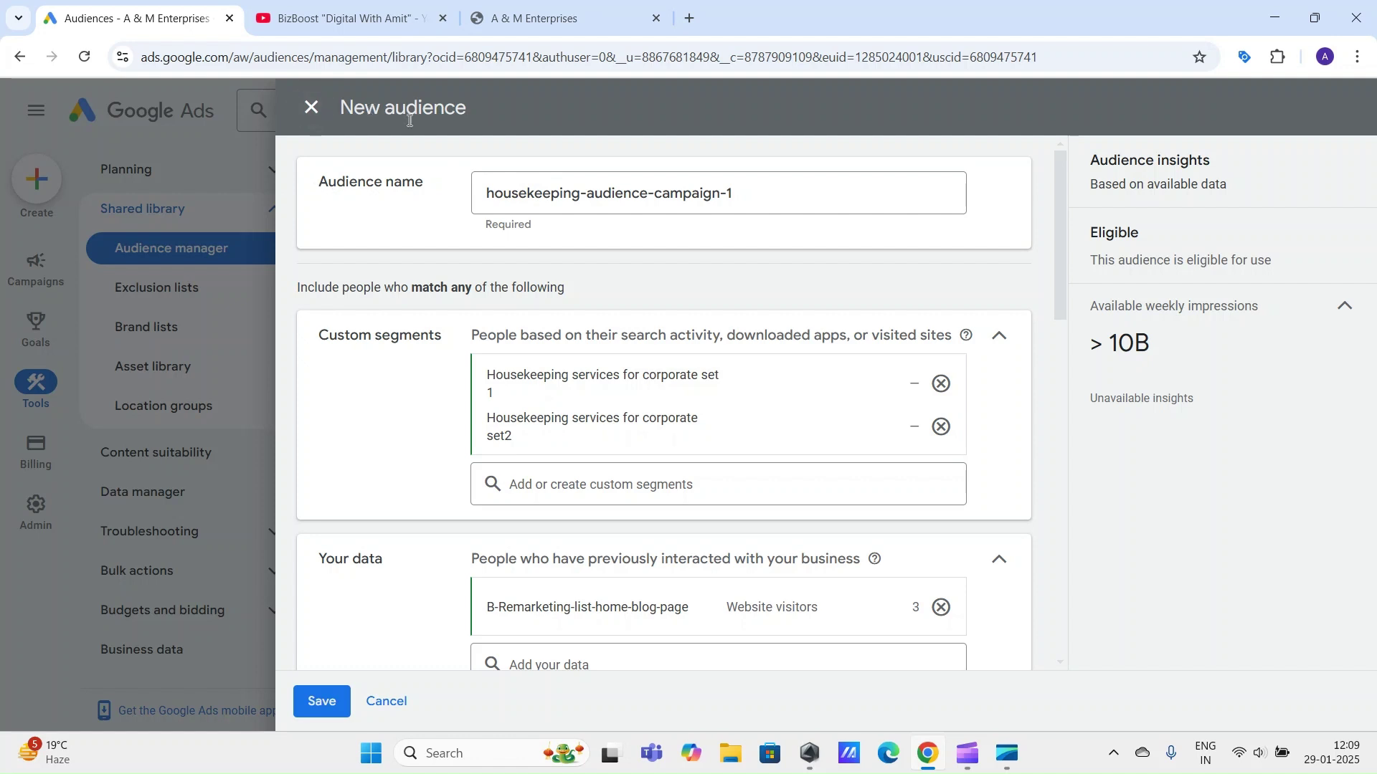
{"action": "left_click_drag", "start_coordinate": [765, 190], "coordinate": [461, 203]}
{"action": "scroll", "coordinate": [382, 418], "scroll_direction": "down", "scroll_amount": 3}
{"action": "mouse_move", "coordinate": [541, 437]}
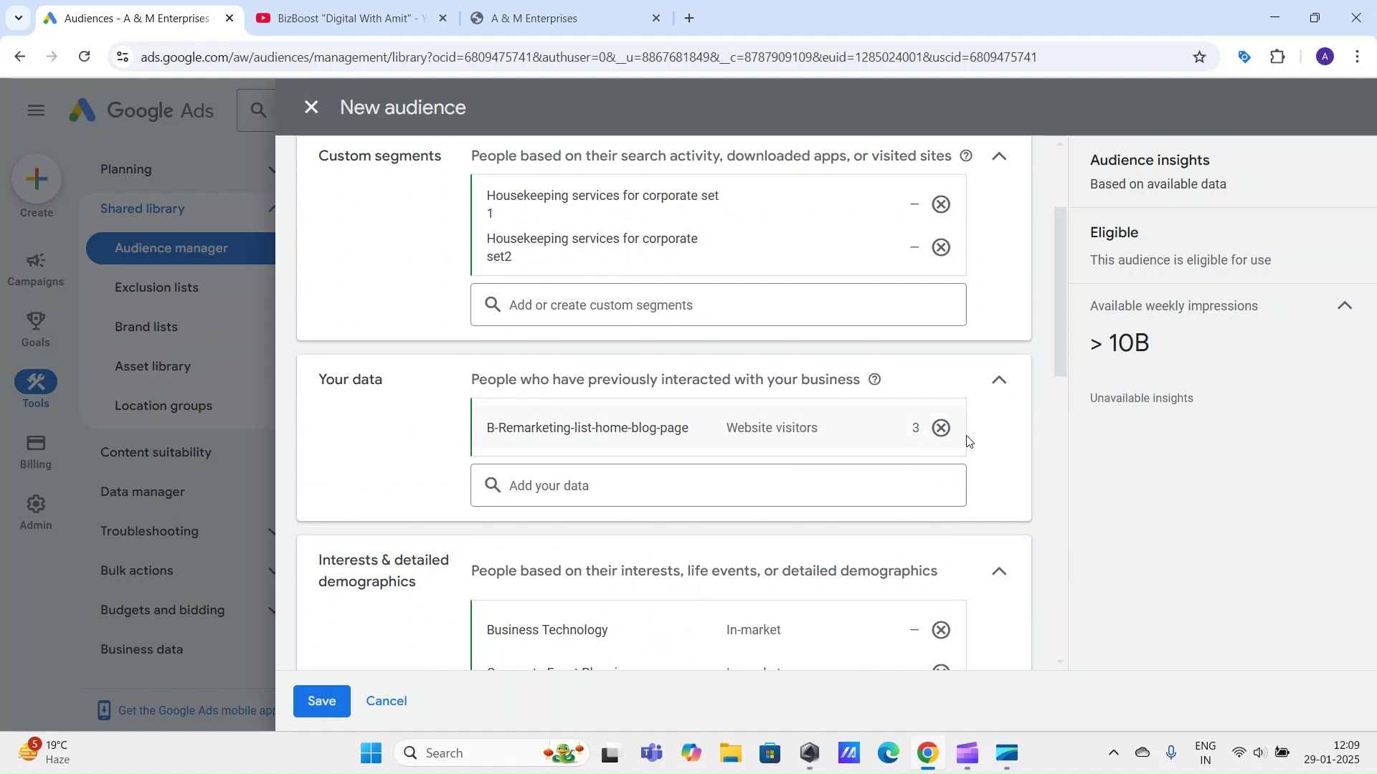
{"action": "left_click_drag", "start_coordinate": [1061, 300], "coordinate": [1061, 400]}
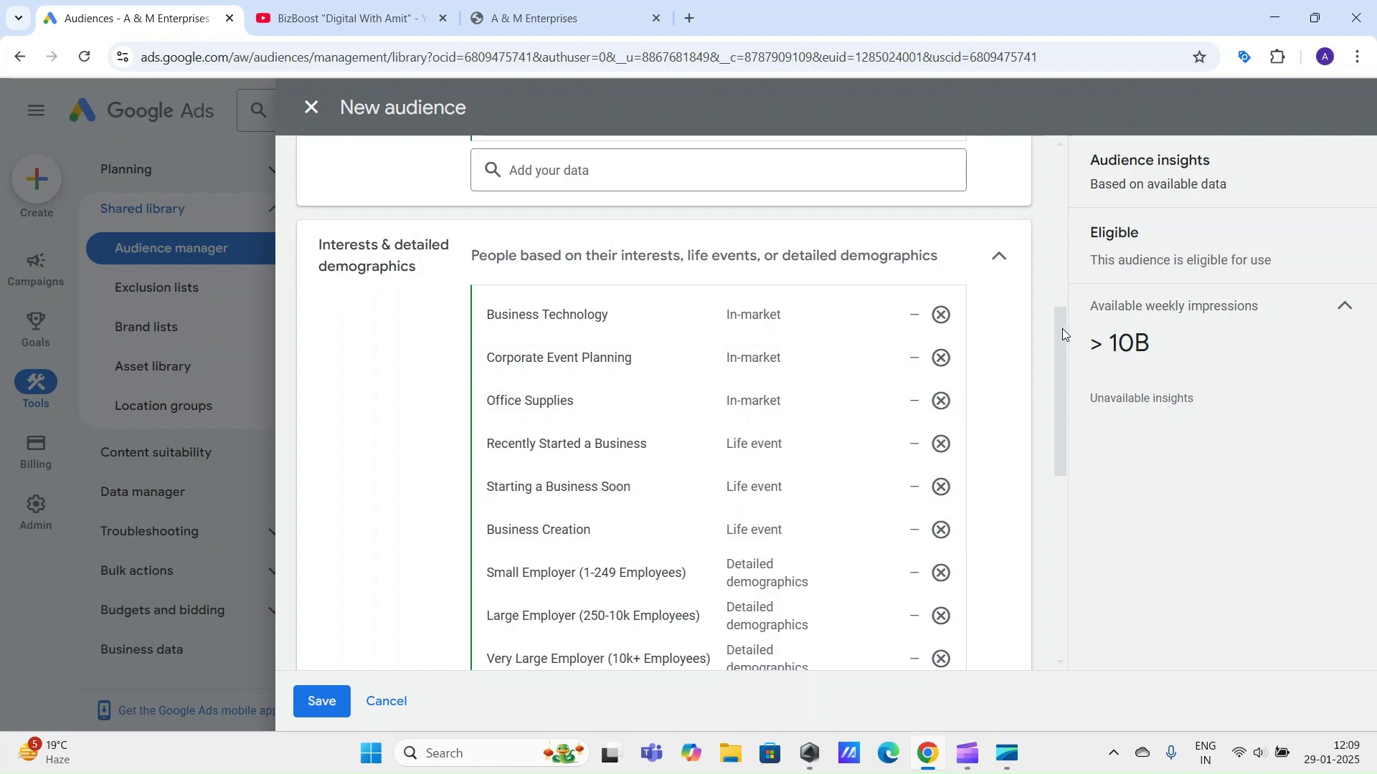
{"action": "left_click_drag", "start_coordinate": [1063, 332], "coordinate": [1019, 190]}
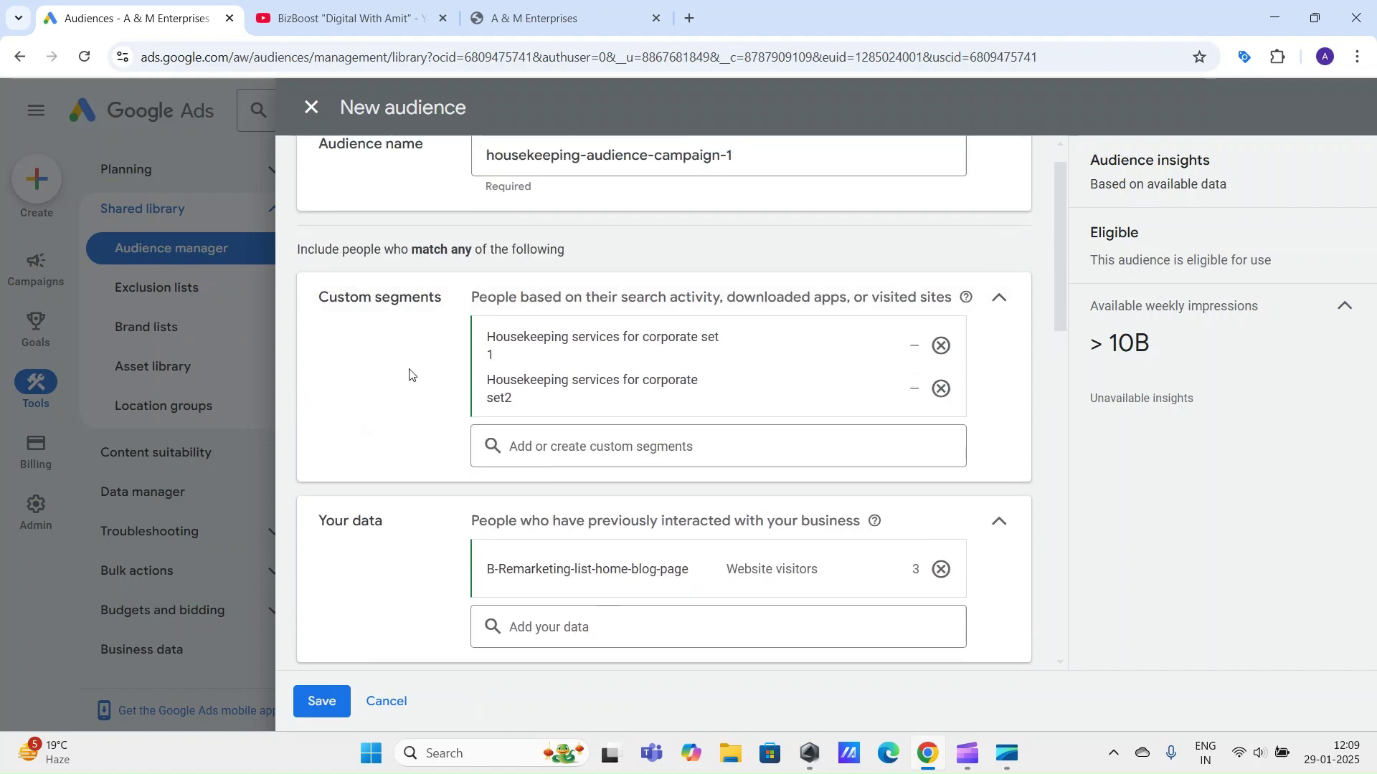
{"action": "scroll", "coordinate": [409, 373], "scroll_direction": "down", "scroll_amount": 3}
{"action": "scroll", "coordinate": [394, 498], "scroll_direction": "down", "scroll_amount": 3}
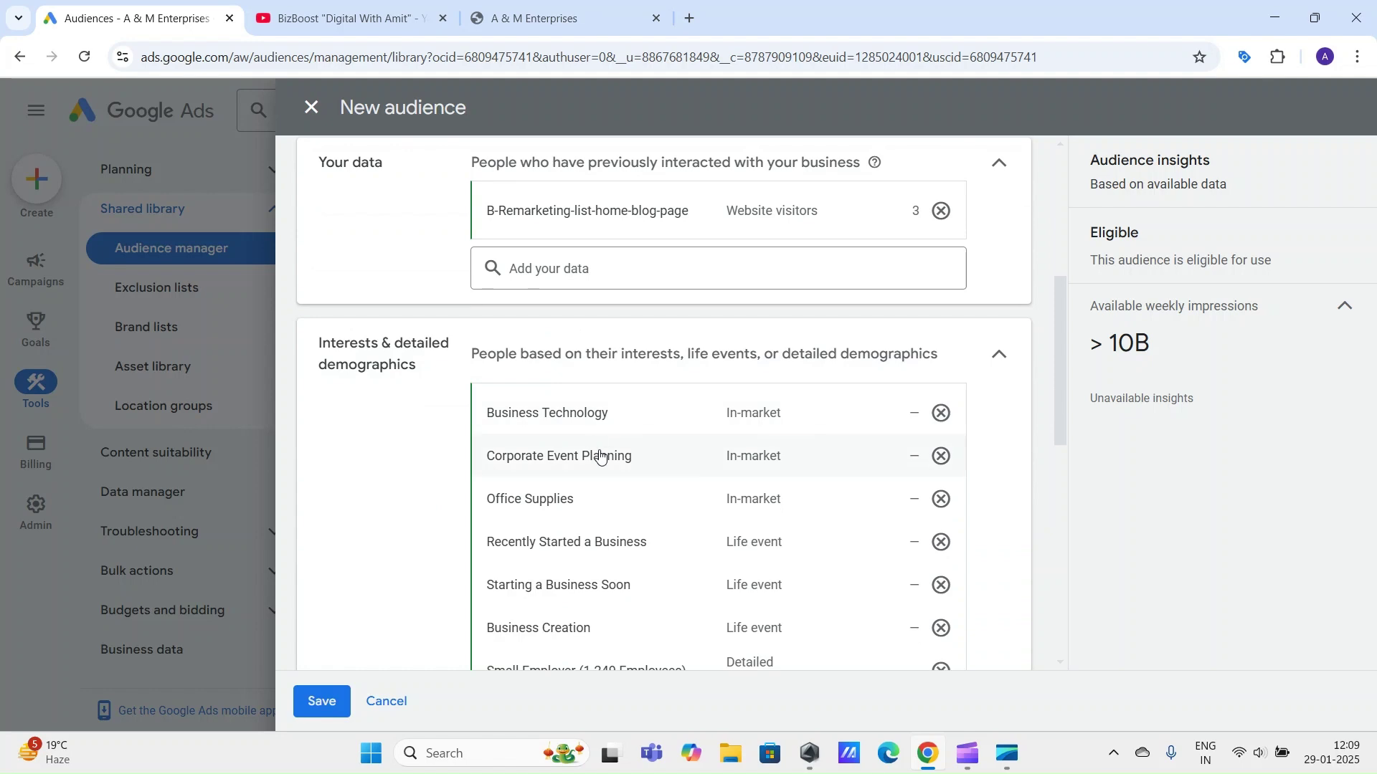
{"action": "scroll", "coordinate": [692, 467], "scroll_direction": "down", "scroll_amount": 3}
{"action": "scroll", "coordinate": [768, 552], "scroll_direction": "down", "scroll_amount": 4}
{"action": "scroll", "coordinate": [772, 553], "scroll_direction": "up", "scroll_amount": 2}
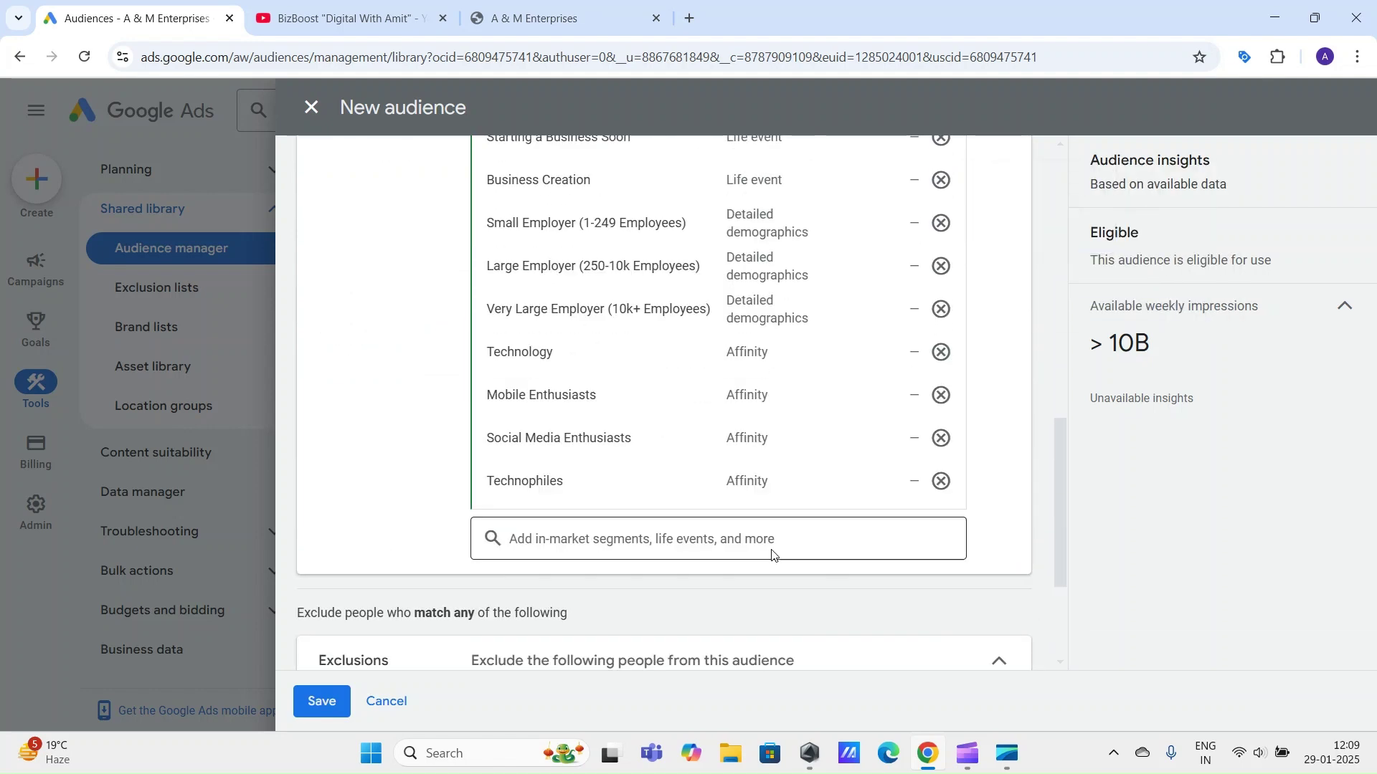
Step: Go back through the chosen interests, custom segments and own data list up to the audience name for a final check
{"action": "scroll", "coordinate": [773, 553], "scroll_direction": "up", "scroll_amount": 6}
{"action": "scroll", "coordinate": [778, 555], "scroll_direction": "down", "scroll_amount": 4}
{"action": "scroll", "coordinate": [782, 556], "scroll_direction": "up", "scroll_amount": 15}
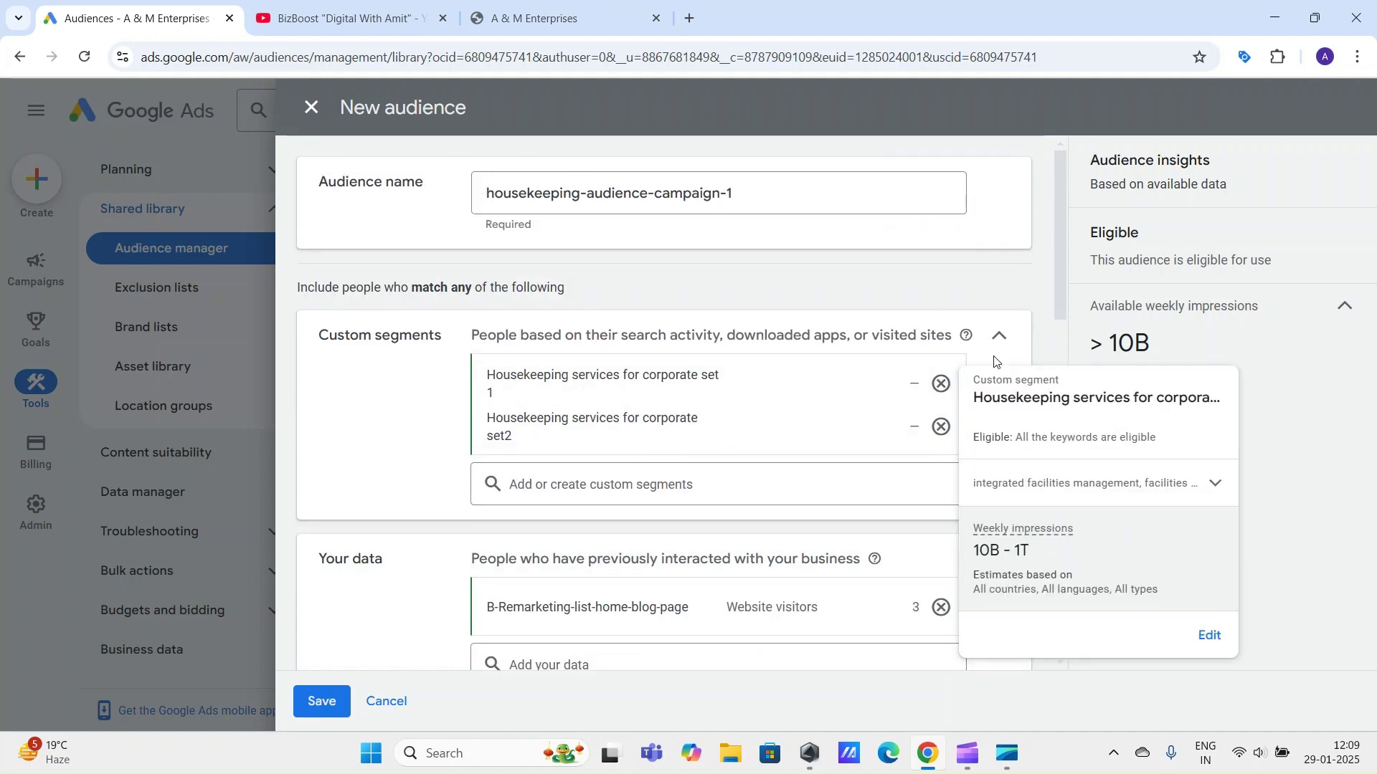
{"action": "left_click_drag", "start_coordinate": [1059, 291], "coordinate": [1061, 355]}
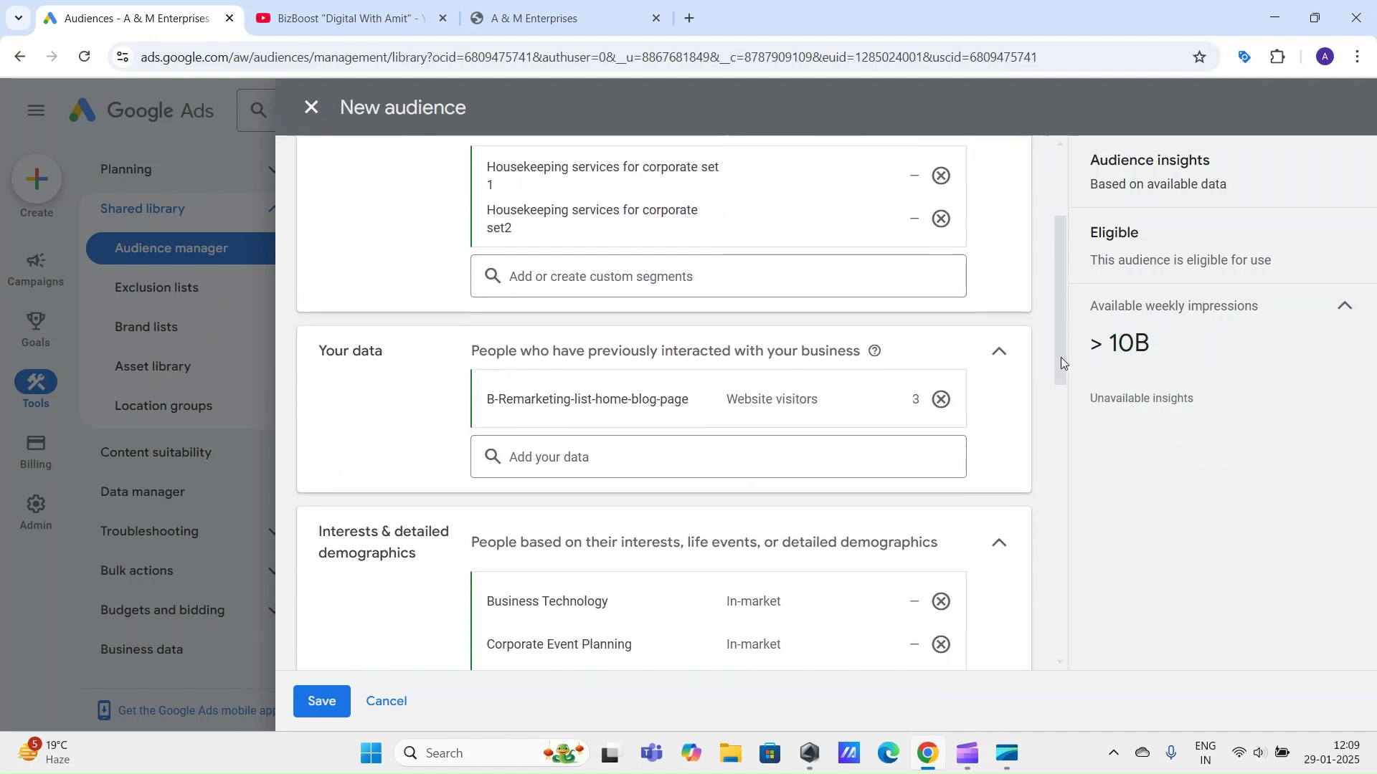
{"action": "mouse_move", "coordinate": [566, 407]}
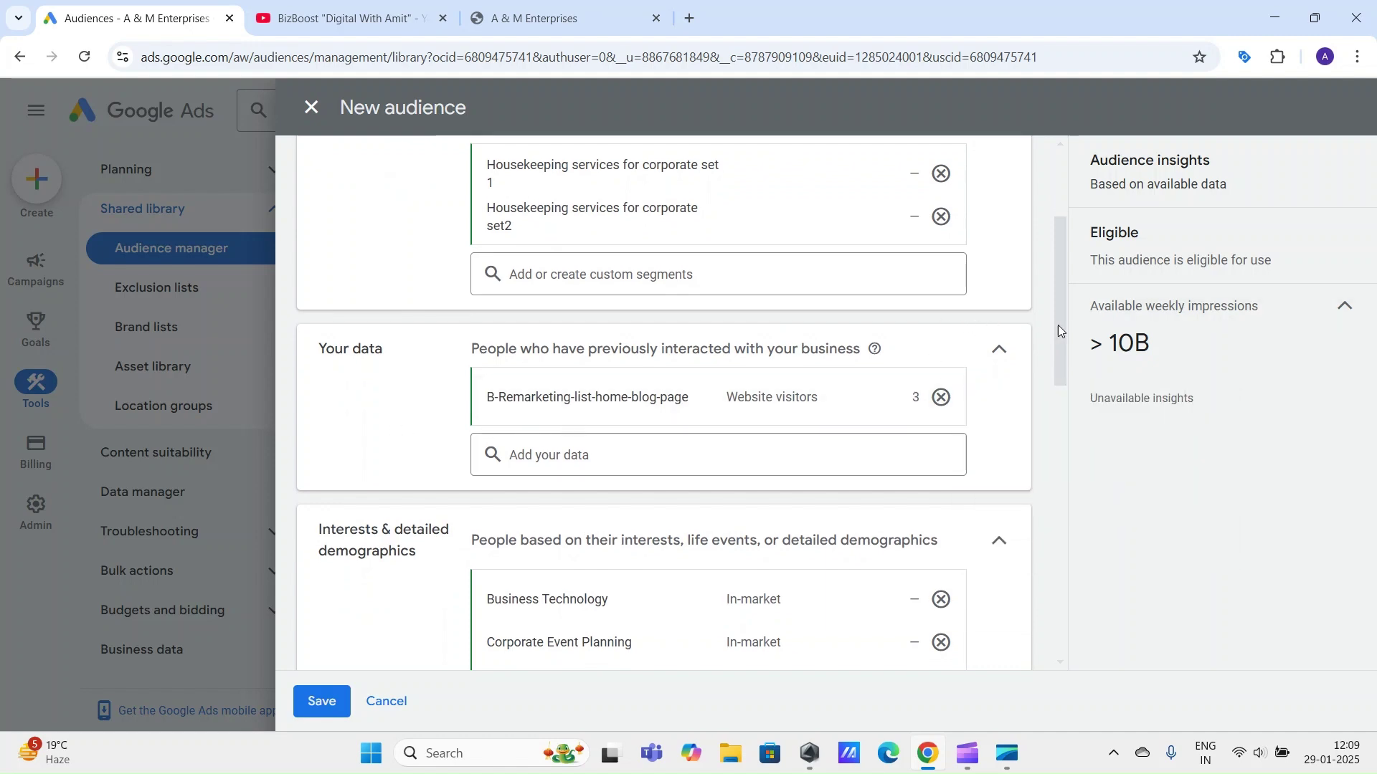
{"action": "scroll", "coordinate": [1033, 201], "scroll_direction": "up", "scroll_amount": 3}
{"action": "left_click", "coordinate": [759, 195]}
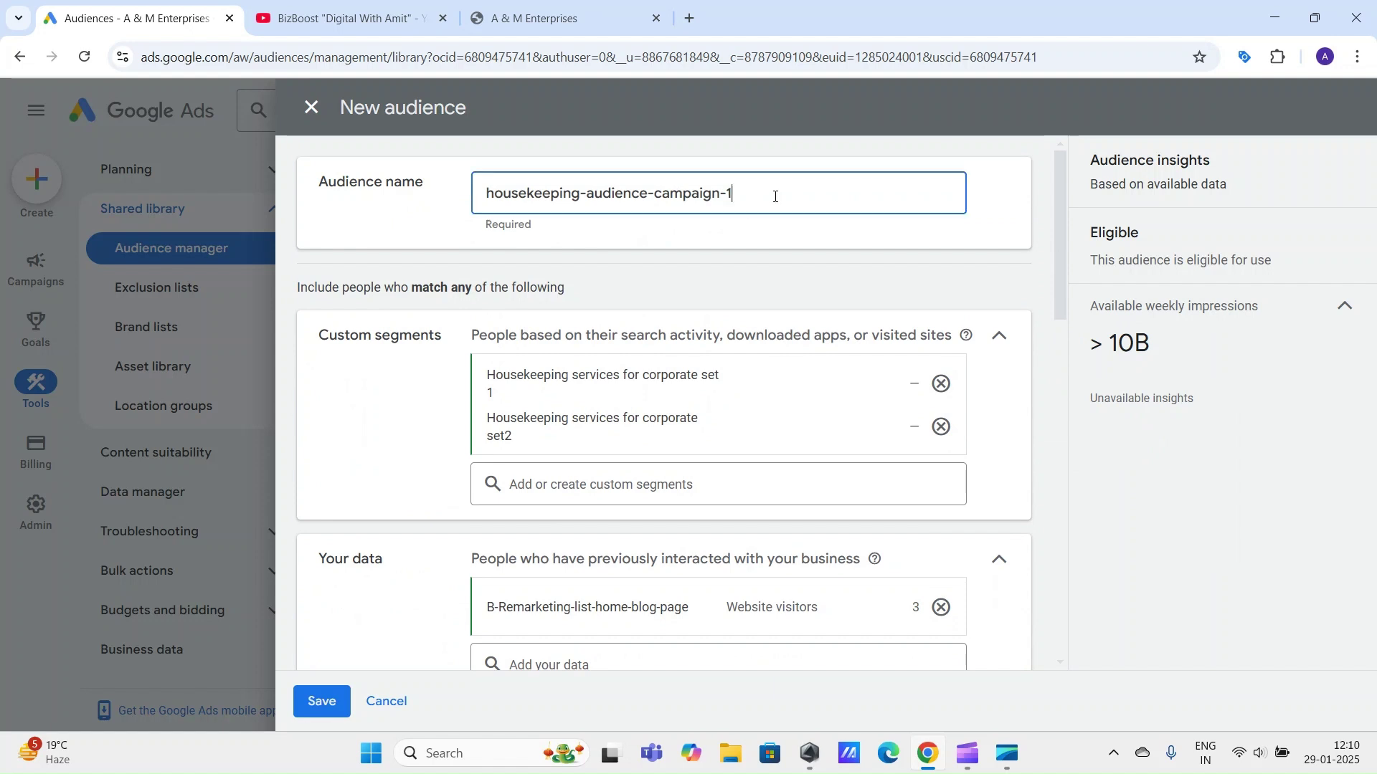
{"action": "left_click_drag", "start_coordinate": [774, 194], "coordinate": [467, 203]}
{"action": "left_click", "coordinate": [357, 237]}
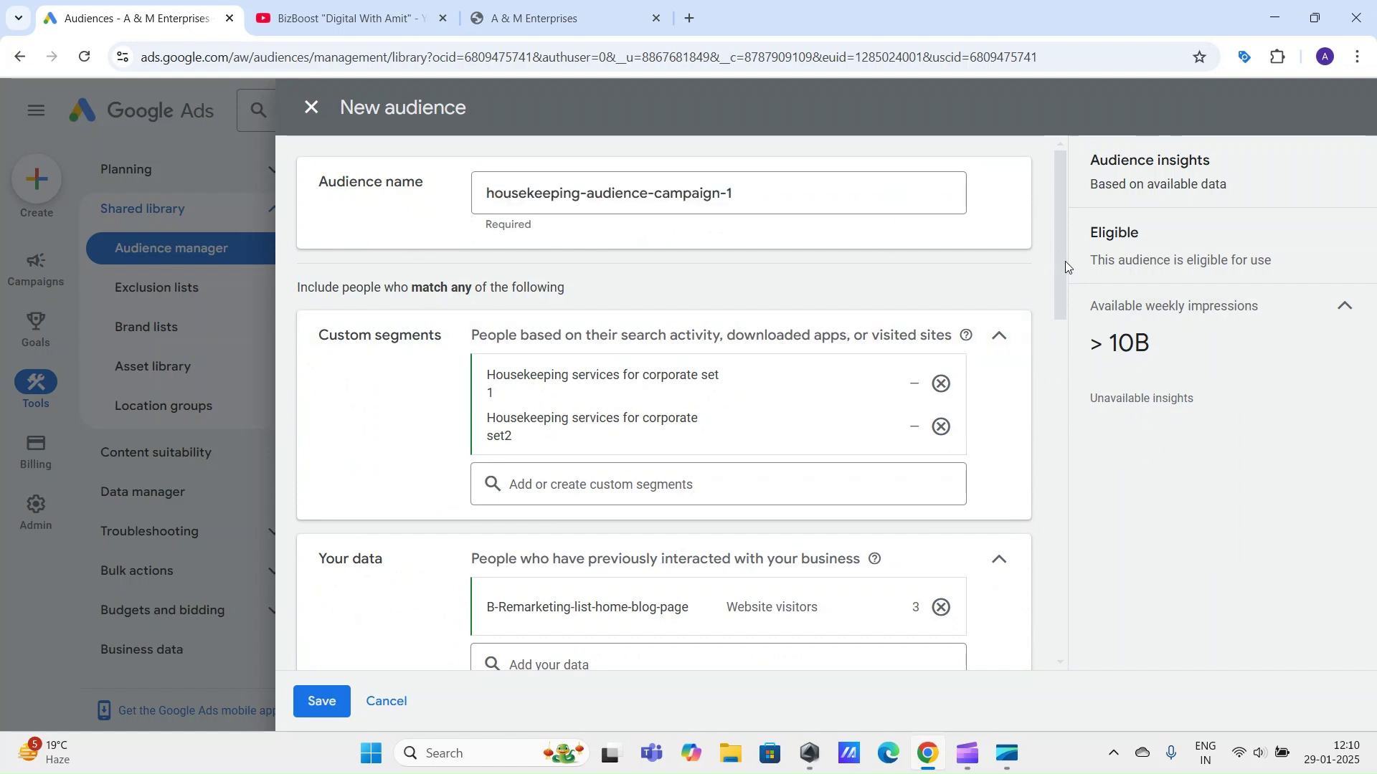
Step: Save the new audience and locate housekeeping-audience-campaign-1 in the audience list, leaving its row unselected
{"action": "left_click_drag", "start_coordinate": [1065, 261], "coordinate": [1086, 213]}
{"action": "scroll", "coordinate": [417, 534], "scroll_direction": "down", "scroll_amount": 5}
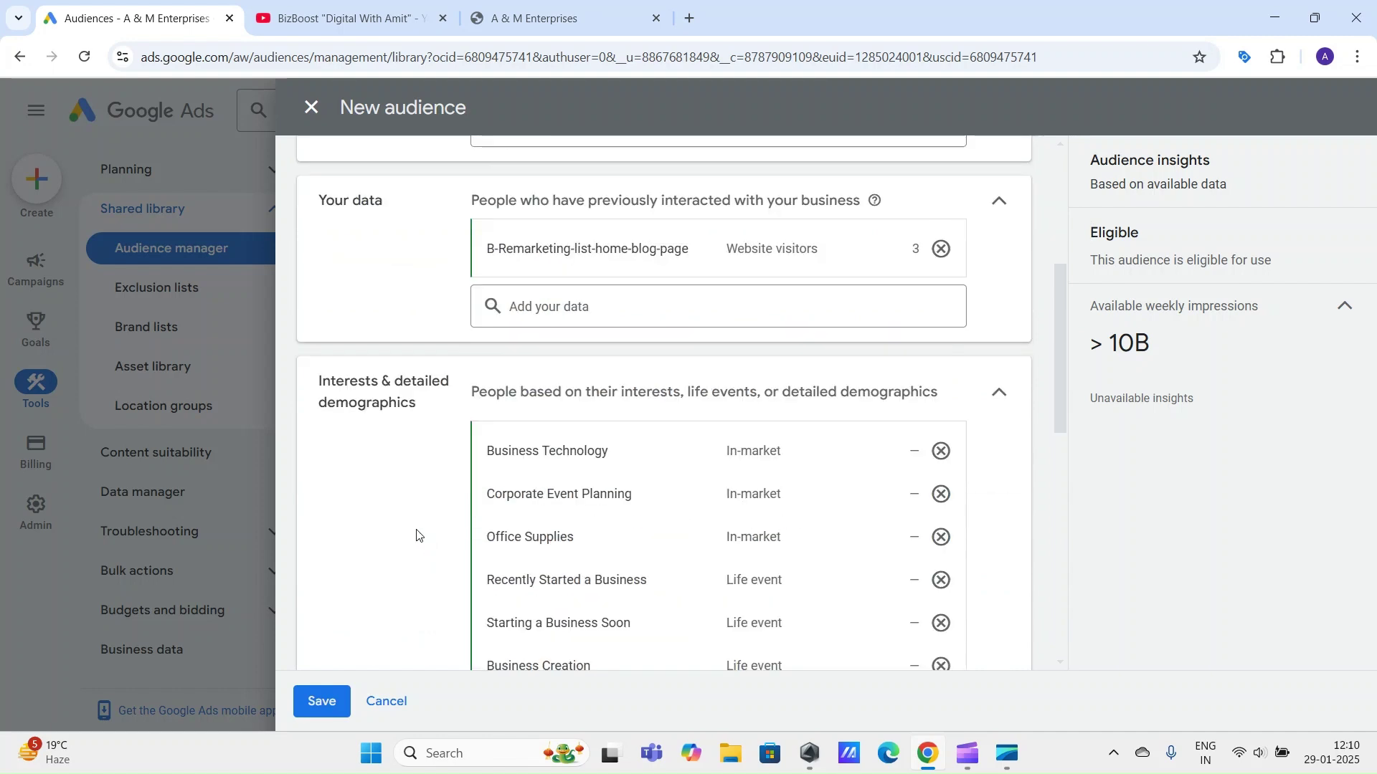
{"action": "scroll", "coordinate": [417, 534], "scroll_direction": "down", "scroll_amount": 10}
{"action": "left_click", "coordinate": [338, 717]}
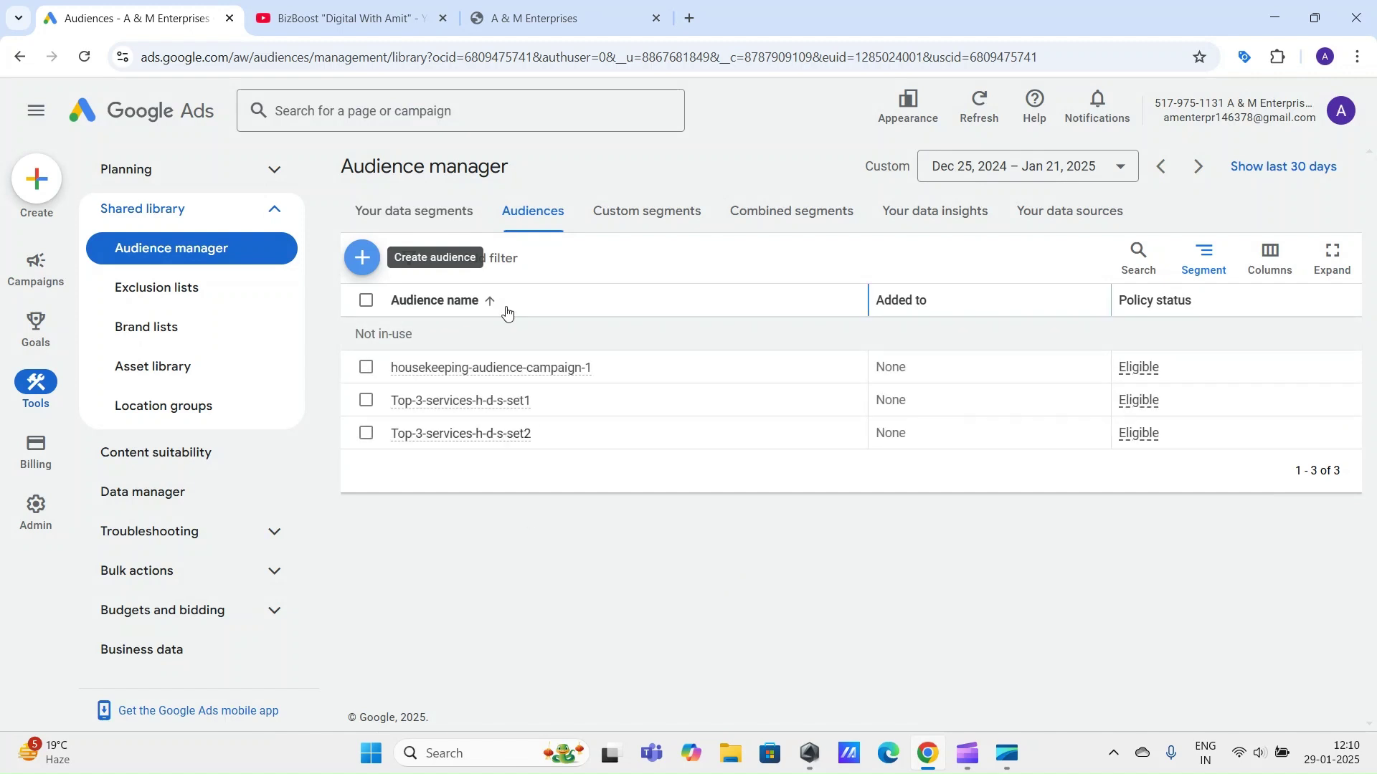
{"action": "left_click", "coordinate": [367, 369]}
{"action": "left_click", "coordinate": [364, 369]}
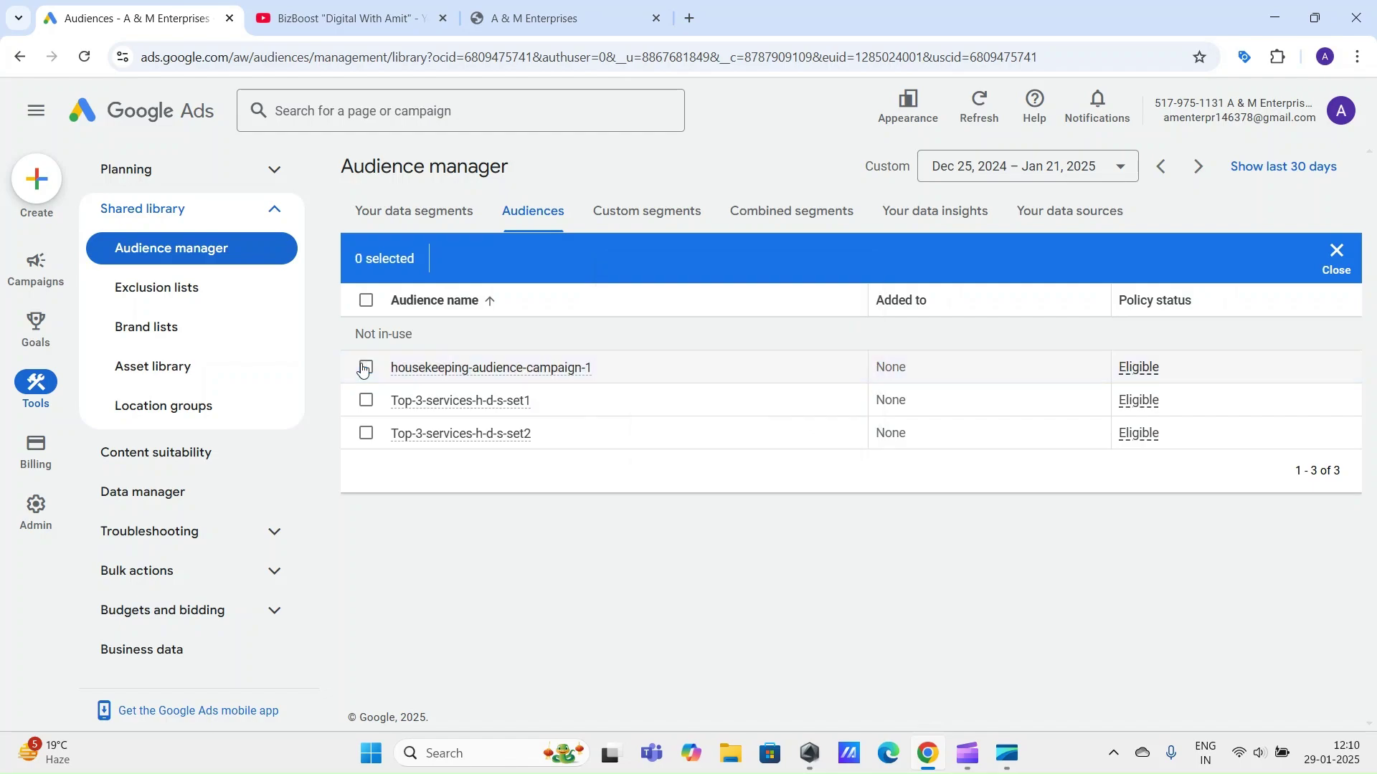